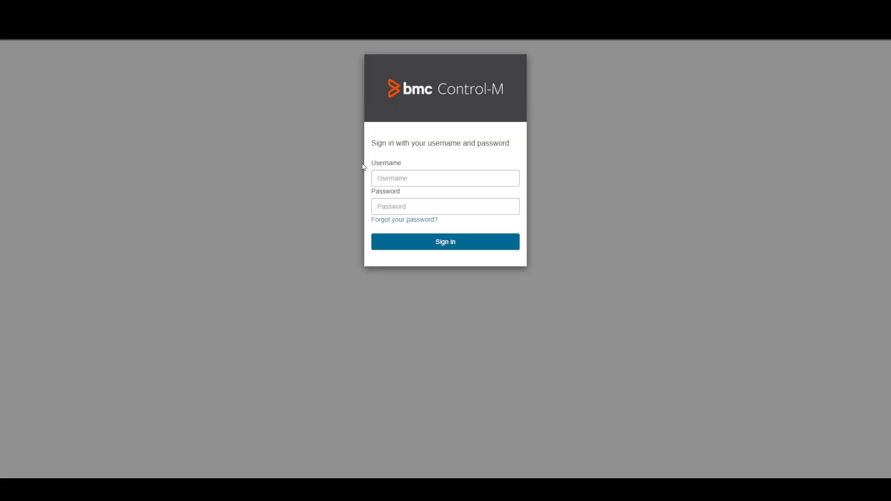
# Step: Sign in to Control-M with the account username and password
pyautogui.click(427, 181)
pyautogui.click(452, 205)
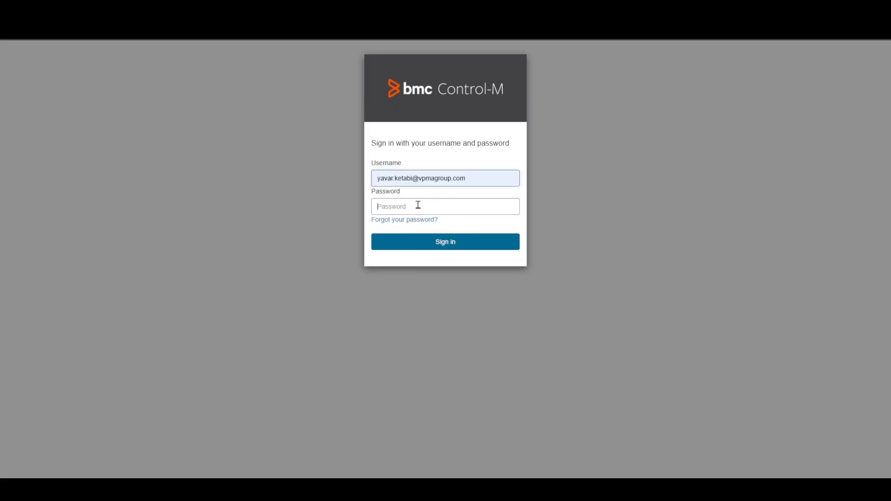
pyautogui.click(417, 205)
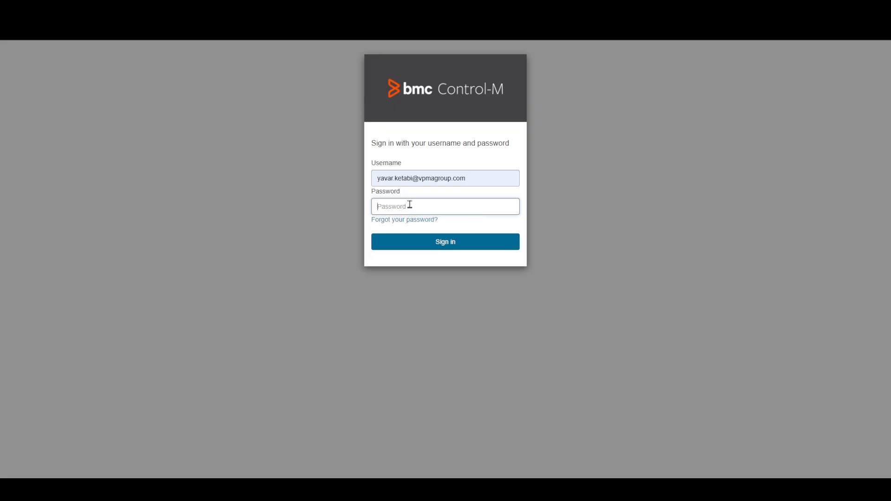
pyautogui.write('••••••••••••••')
pyautogui.press('Return')
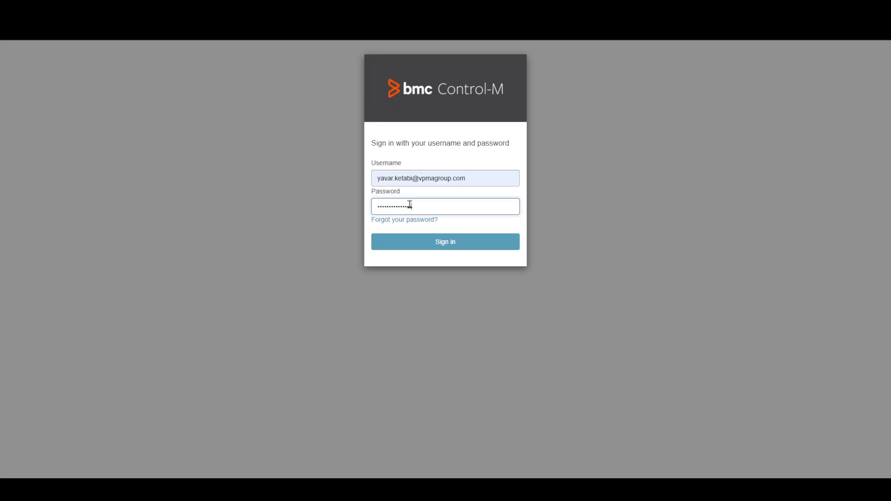
pyautogui.click(453, 246)
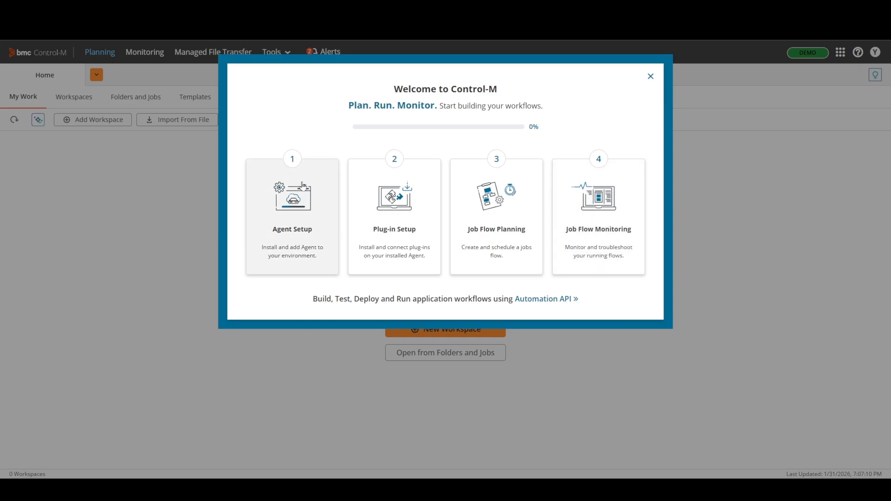
# Step: Enter the configuration area through Agent Setup without its tutorial and view the Identity Provider (IdP) system settings
pyautogui.click(297, 240)
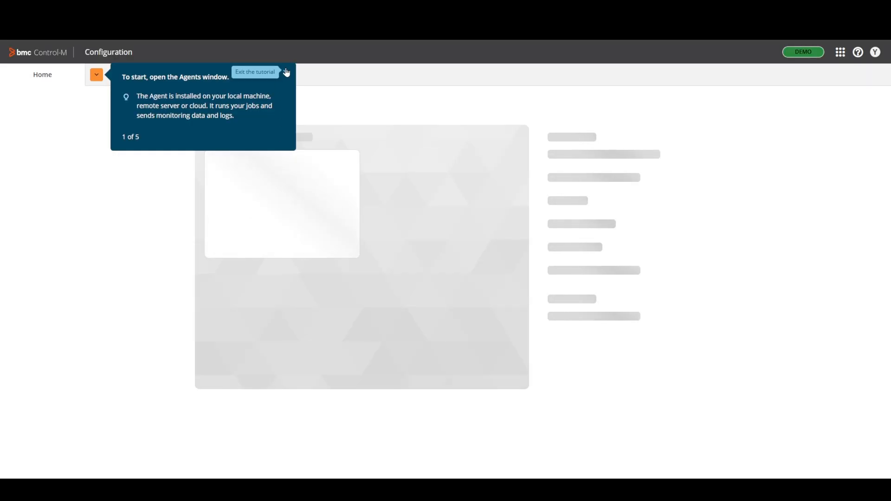
pyautogui.click(286, 73)
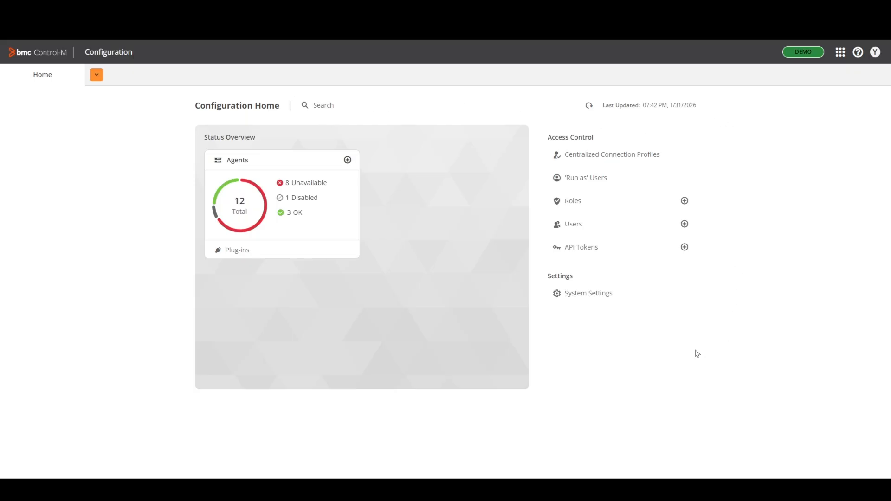
pyautogui.click(587, 295)
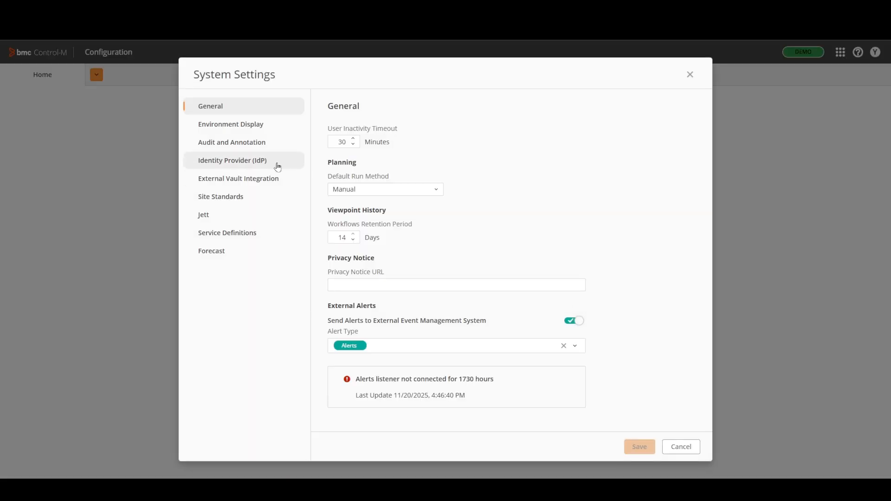
pyautogui.click(224, 169)
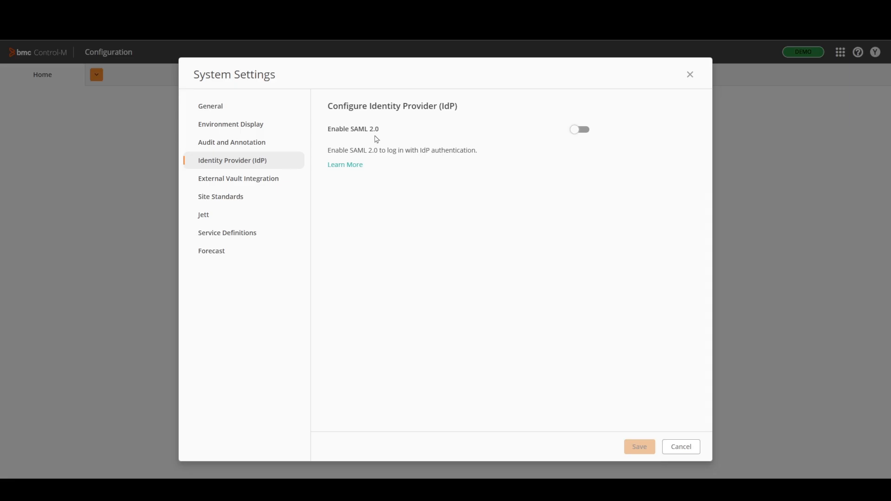
pyautogui.click(691, 75)
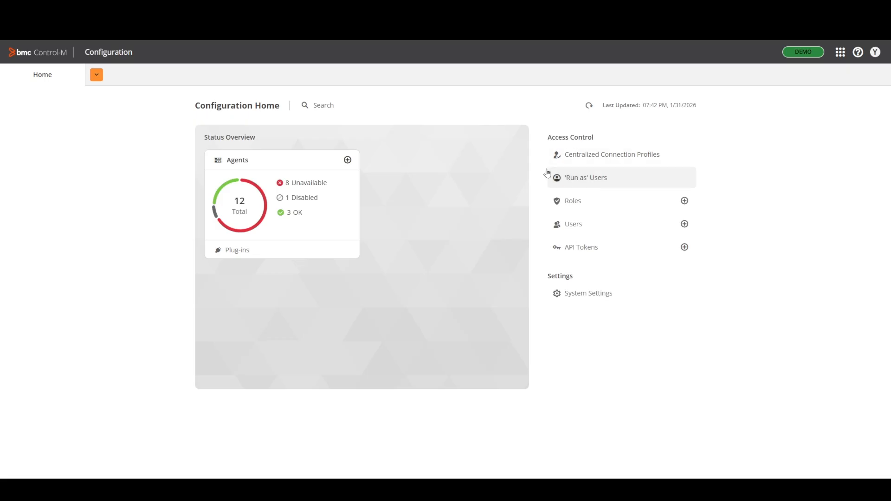
# Step: Open the Agents list from Configuration Home and bring up the Install Agent instructions
pyautogui.click(242, 162)
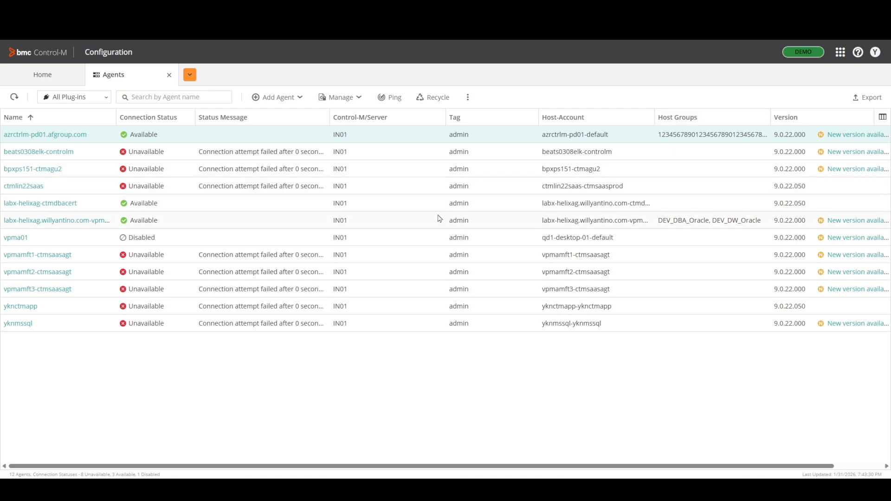
pyautogui.click(300, 100)
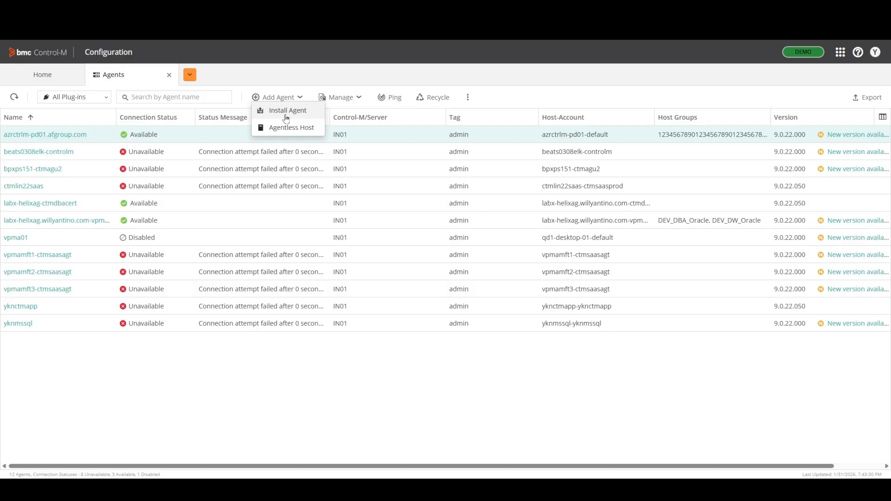
pyautogui.click(286, 111)
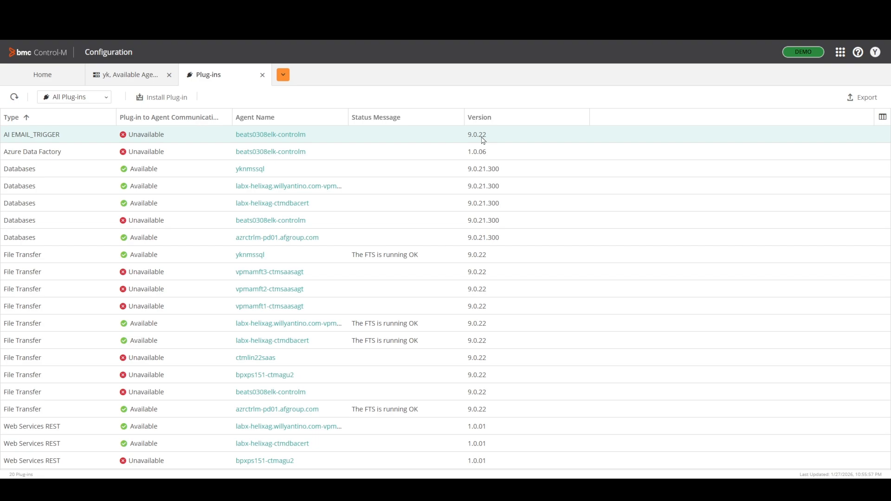
# Step: Open the Install Plug-in catalogue and look through the available AWS, Azure, database and GCP plug-ins
pyautogui.click(171, 97)
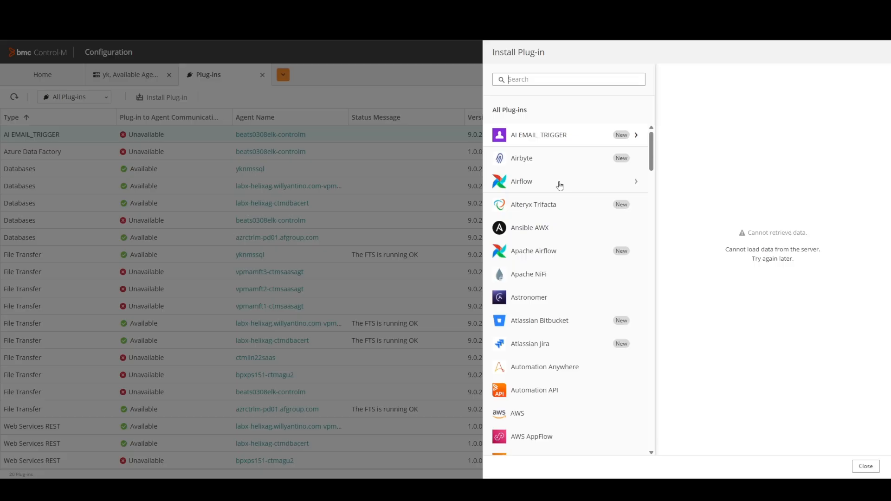
pyautogui.scroll(-2, 559, 218)
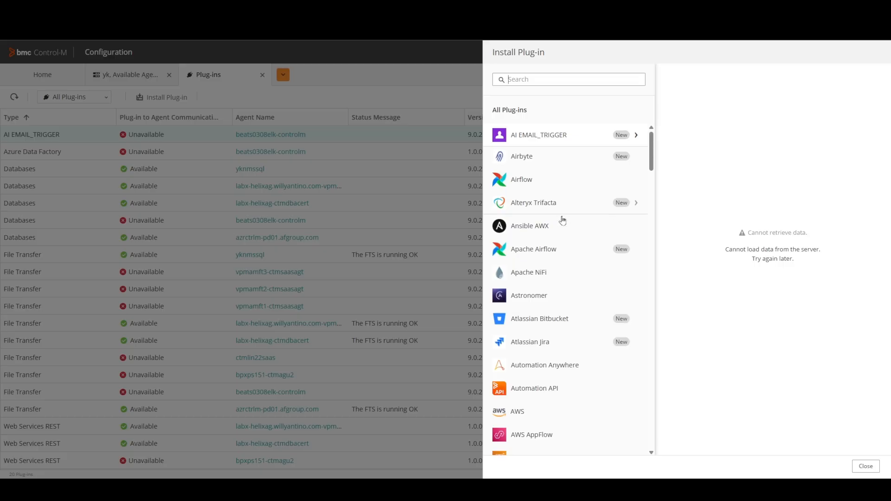
pyautogui.scroll(-2, 564, 228)
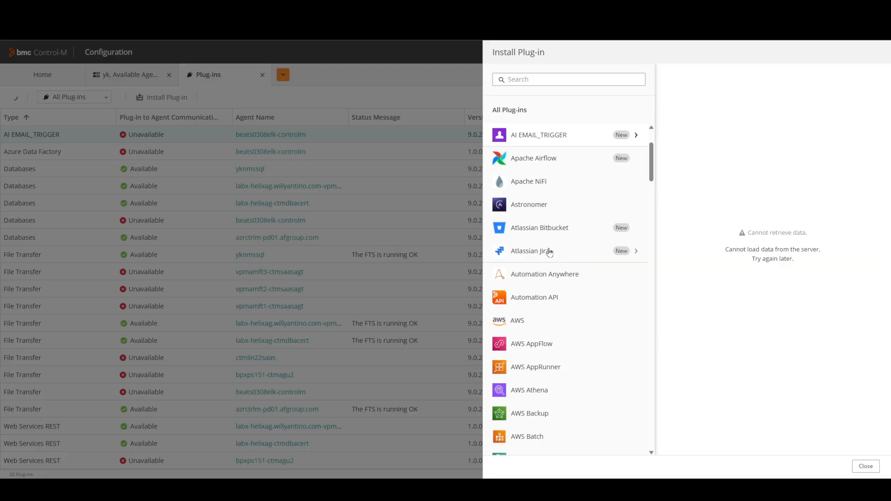
pyautogui.scroll(-5, 563, 304)
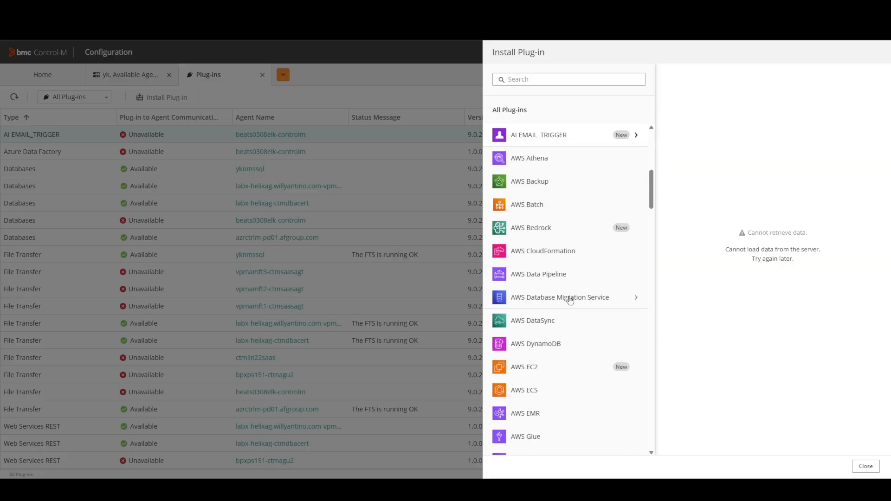
pyautogui.scroll(-8, 570, 301)
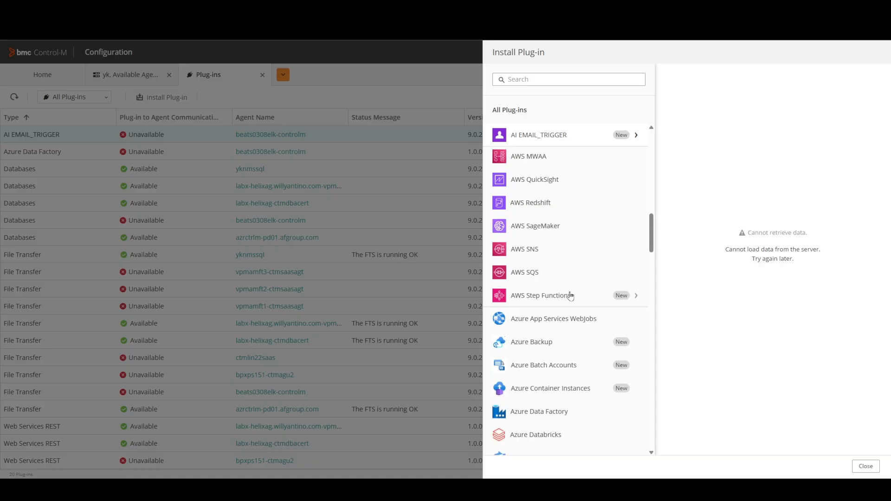
pyautogui.scroll(-3, 570, 296)
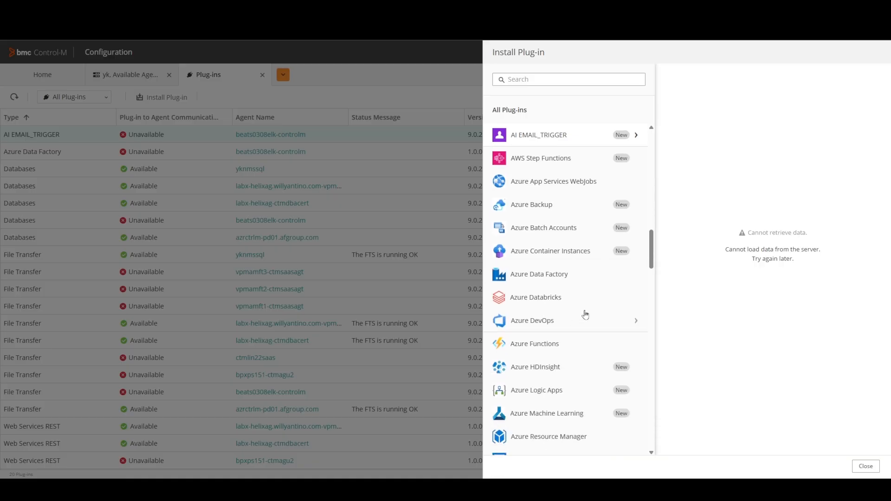
pyautogui.scroll(-4, 585, 315)
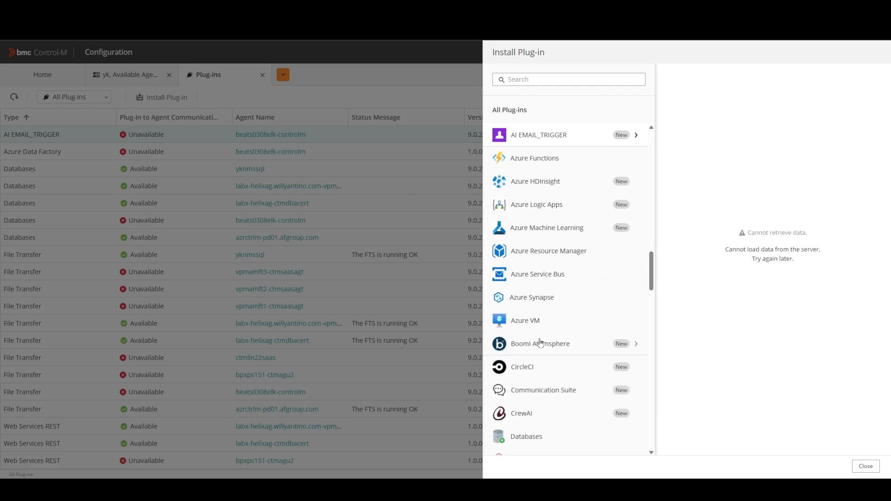
pyautogui.scroll(-2, 557, 348)
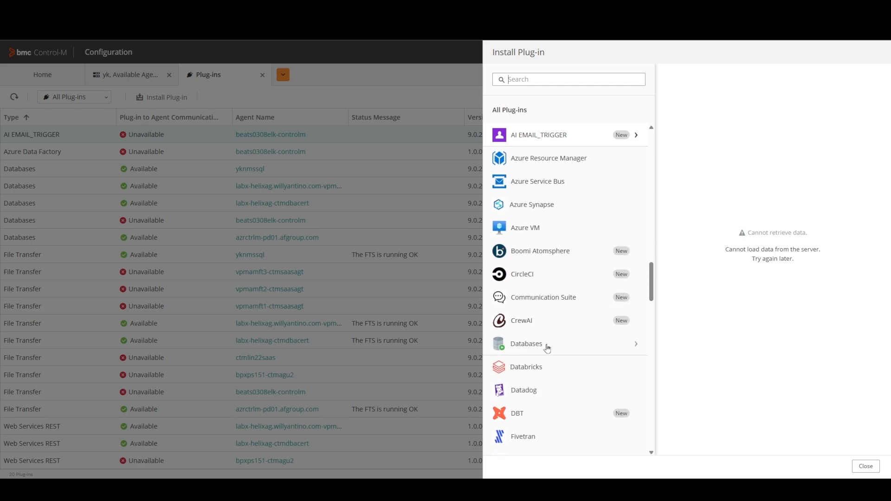
pyautogui.scroll(-1, 601, 350)
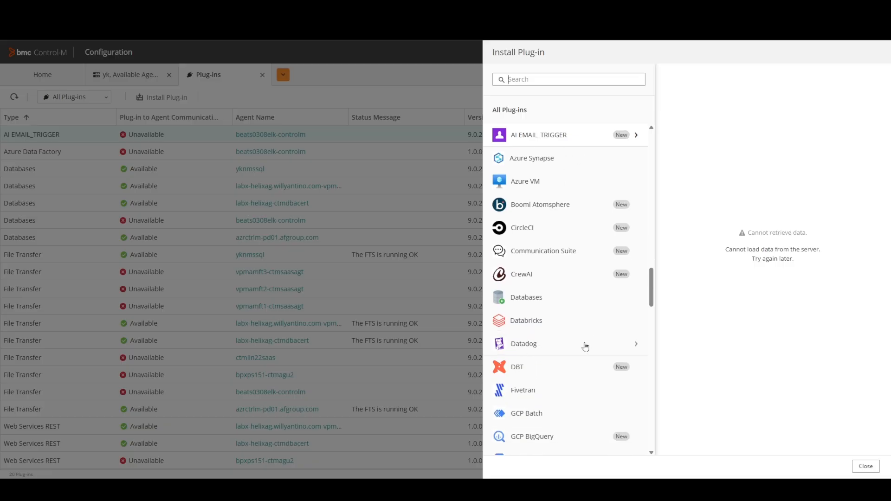
pyautogui.scroll(-5, 585, 346)
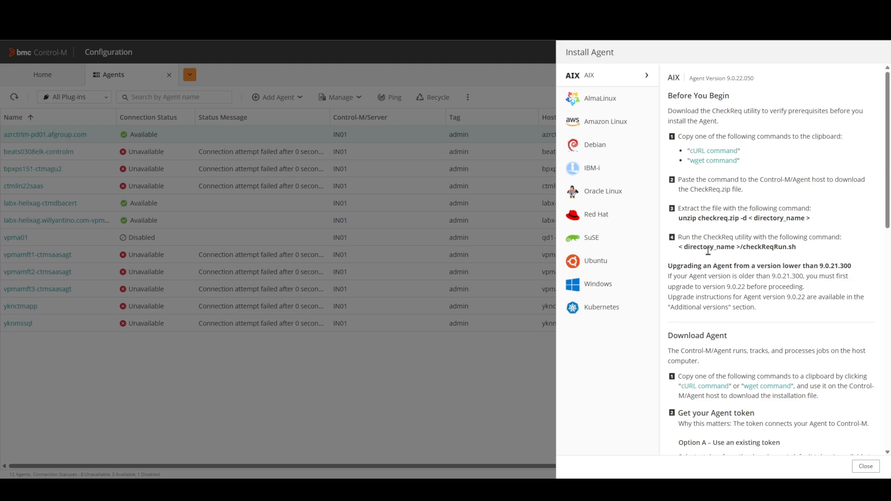
# Step: Read the AIX agent installation instructions, from downloading the agent and getting its token to the automated install
pyautogui.scroll(-3, 708, 251)
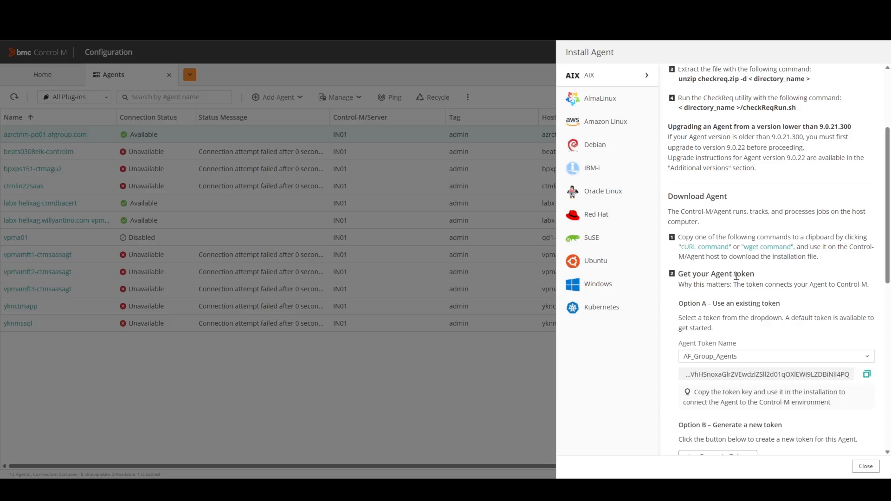
pyautogui.scroll(-2, 736, 276)
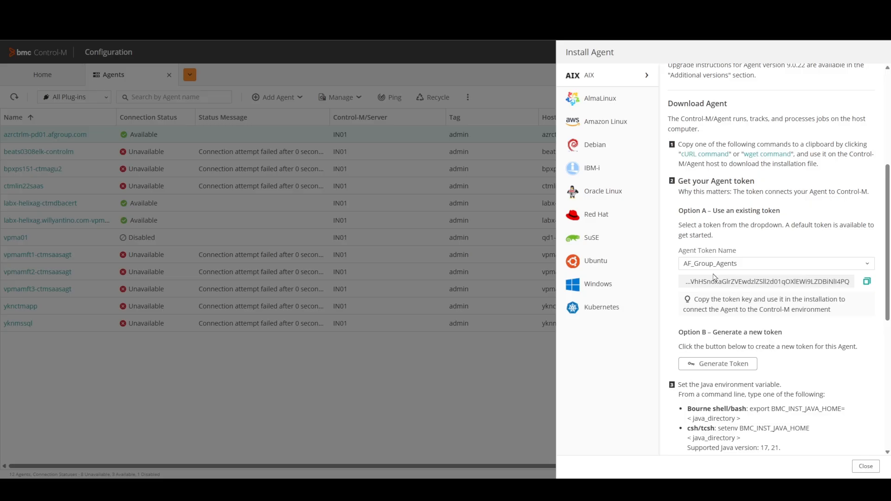
pyautogui.scroll(-4, 714, 277)
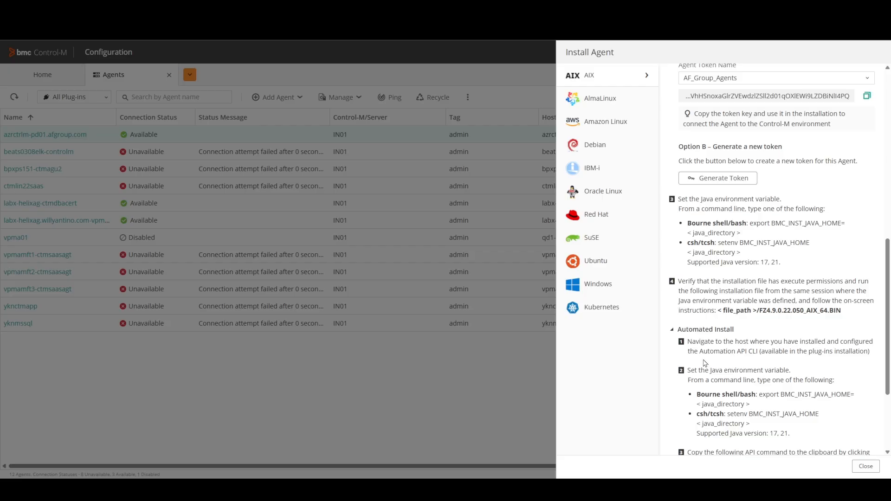
pyautogui.scroll(-1, 705, 358)
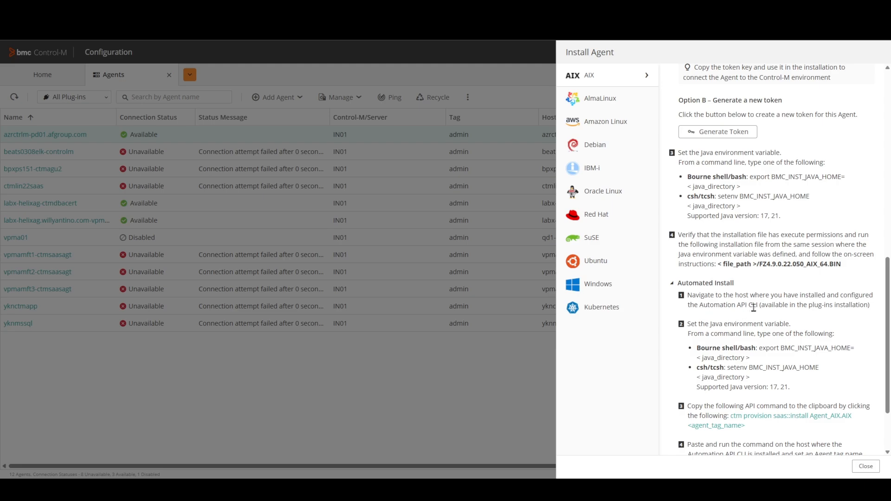
pyautogui.scroll(-2, 754, 308)
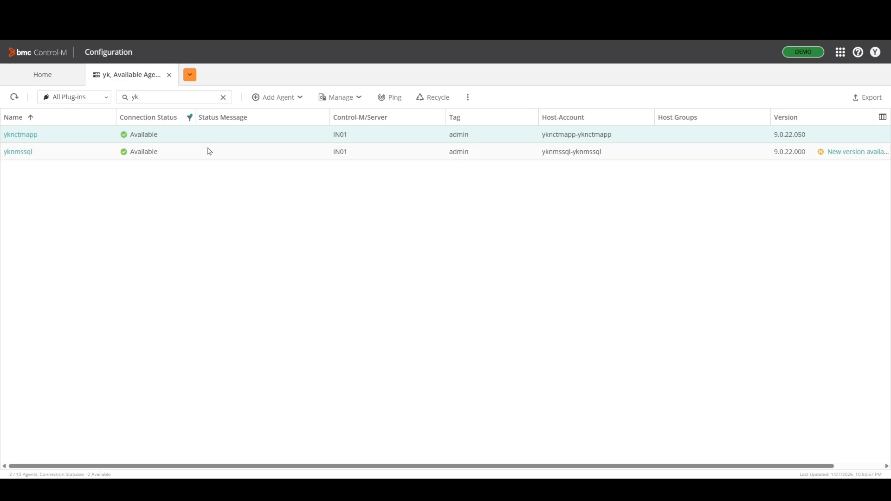
# Step: Open the Plug-ins list from Configuration Home and close the plug-in installation catalogue
pyautogui.click(53, 82)
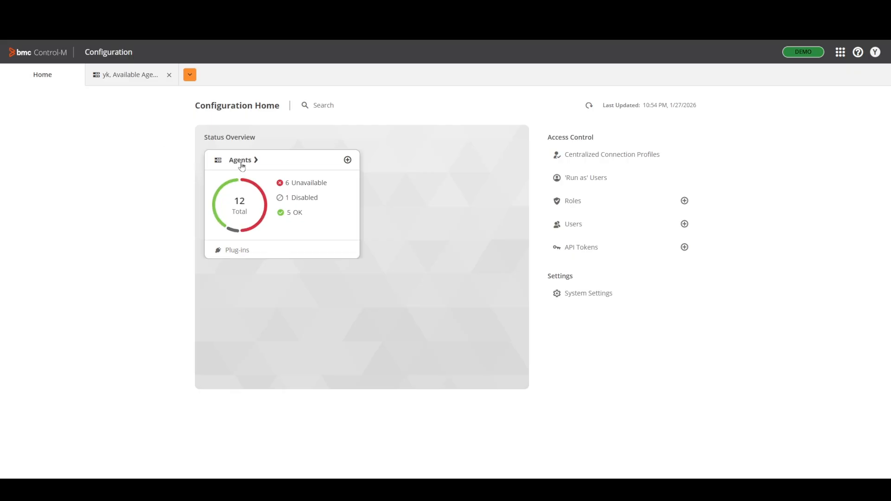
pyautogui.click(236, 250)
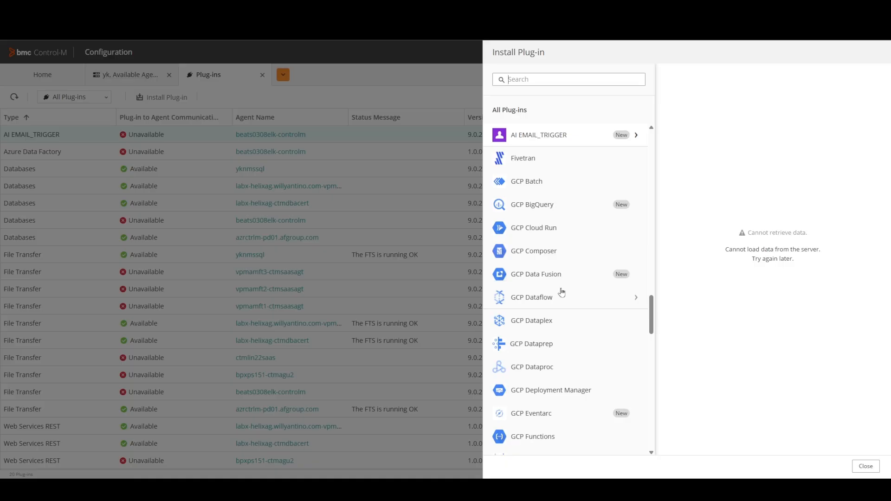
pyautogui.click(380, 291)
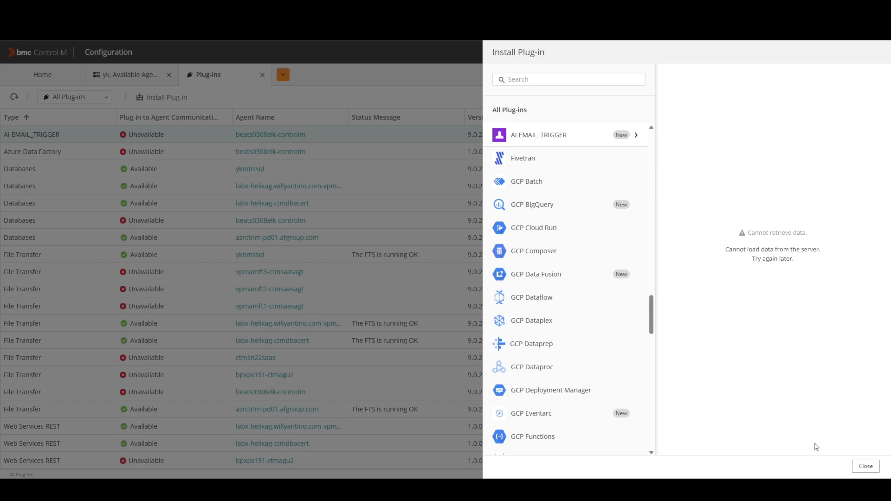
pyautogui.click(866, 466)
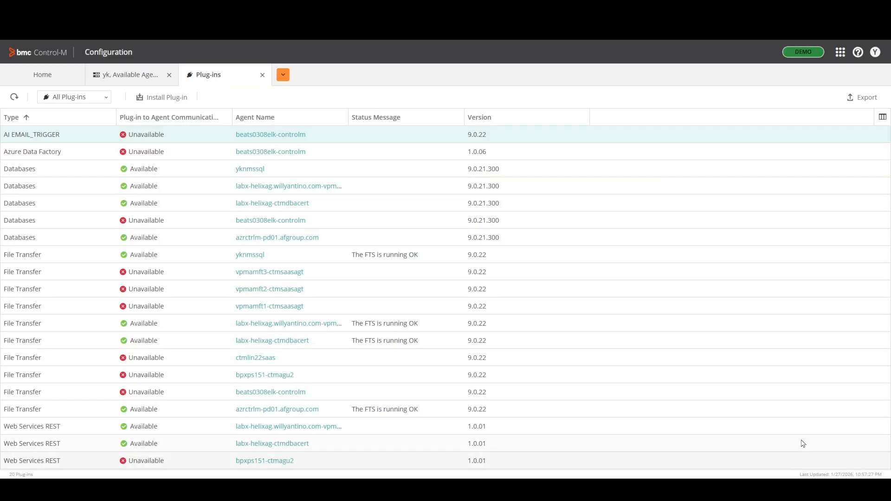
# Step: Switch to Application Integrator to view the custom plug-ins
pyautogui.click(840, 56)
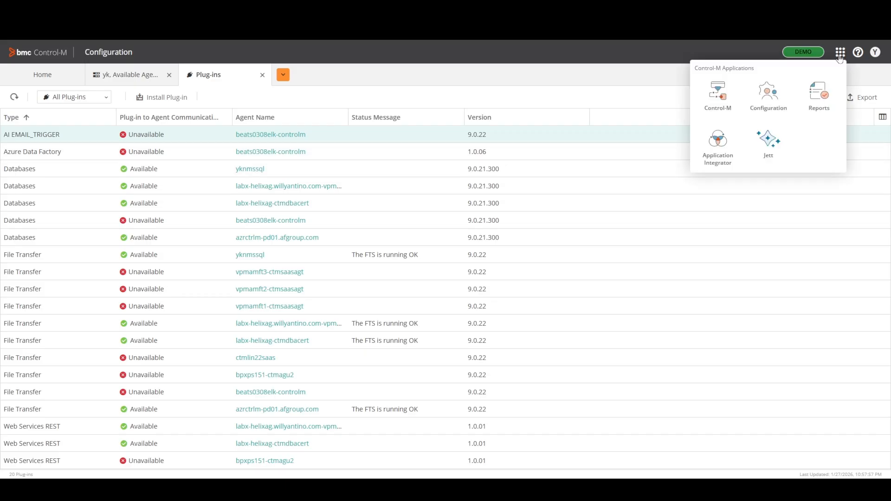
pyautogui.click(717, 140)
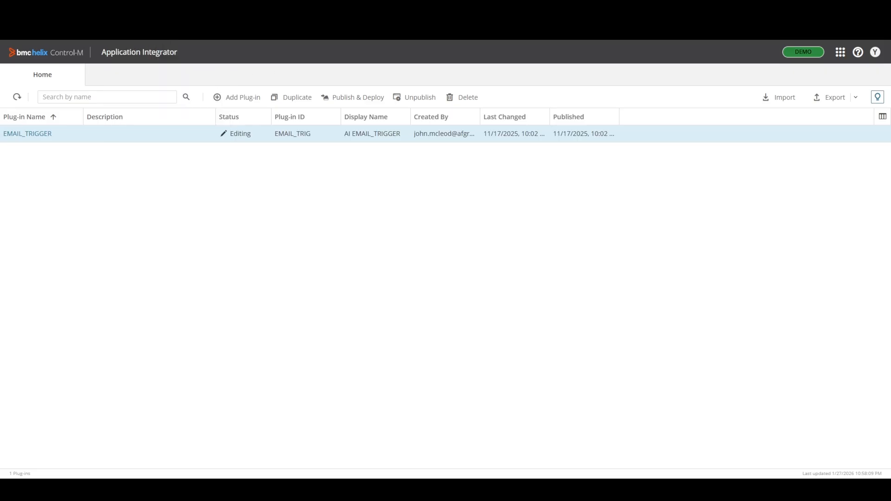
# Step: Return to the Configuration plug-ins, open the Install Plug-in catalogue, search it for "database" and select the Databases plug-in
pyautogui.click(181, 9)
pyautogui.click(155, 95)
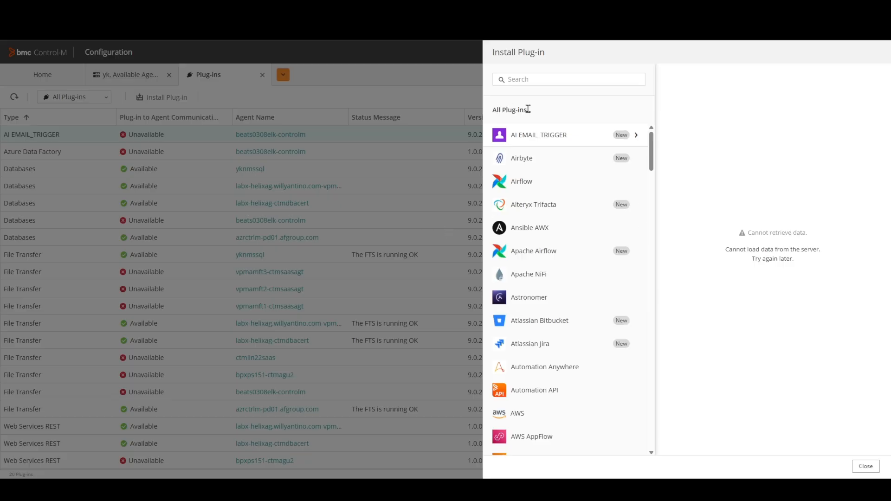
pyautogui.scroll(-10, 548, 225)
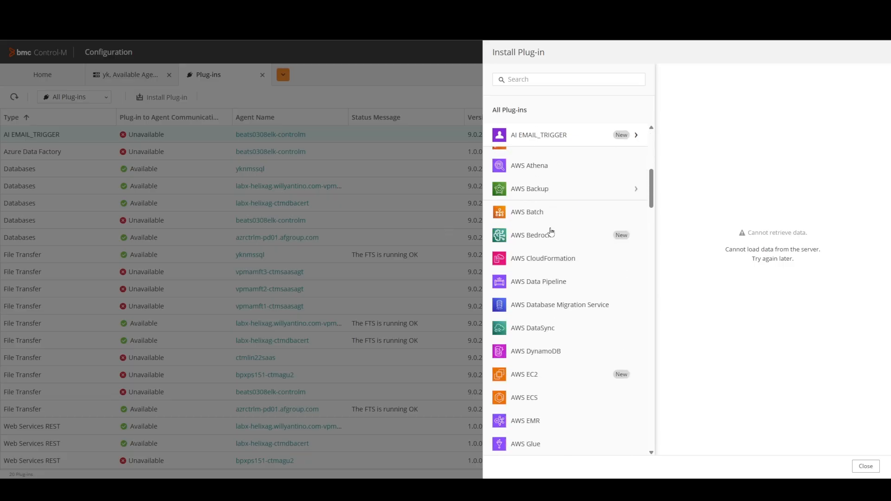
pyautogui.scroll(-6, 551, 232)
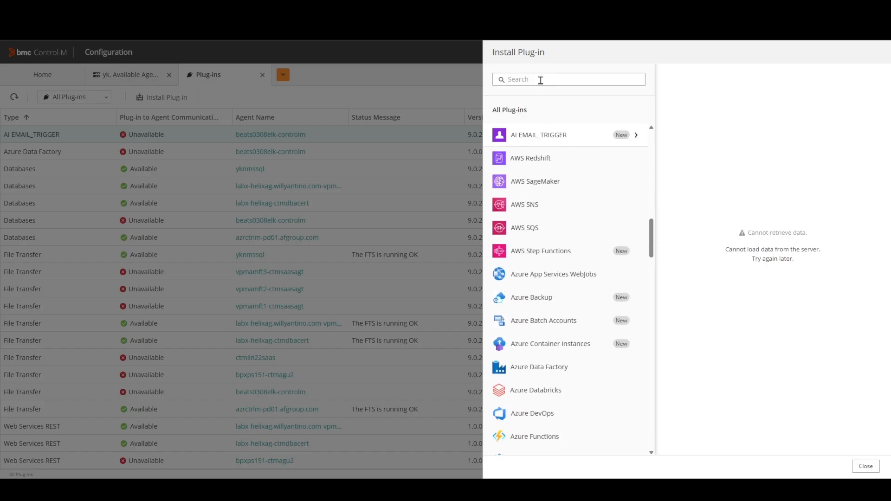
pyautogui.write('database')
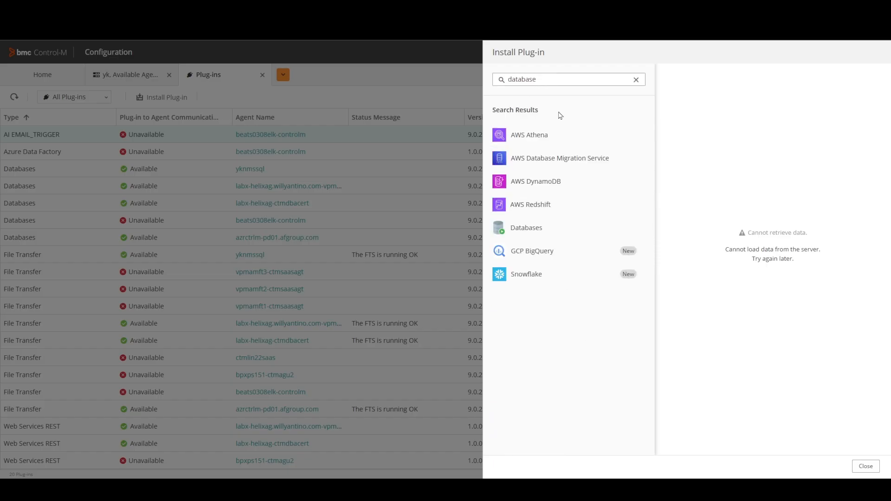
pyautogui.click(528, 232)
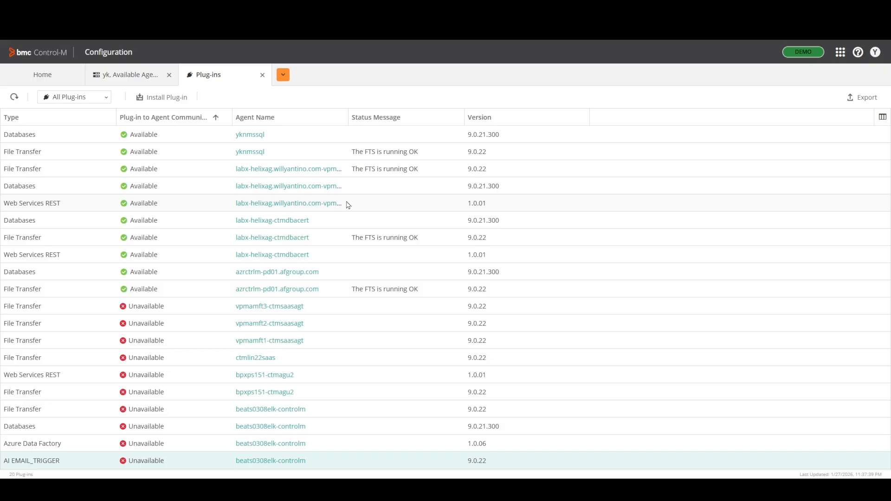
# Step: Open Centralized Connection Profiles and view the blank form for a new Databases connection profile without adding one
pyautogui.click(284, 76)
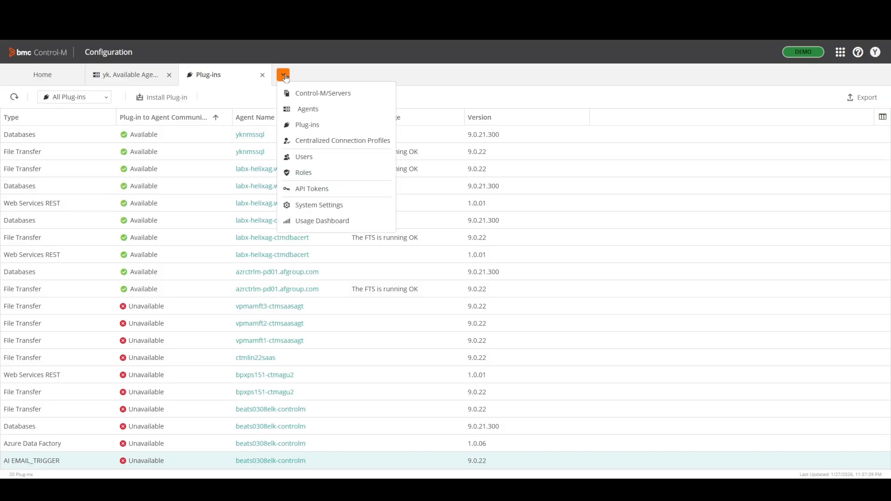
pyautogui.click(351, 144)
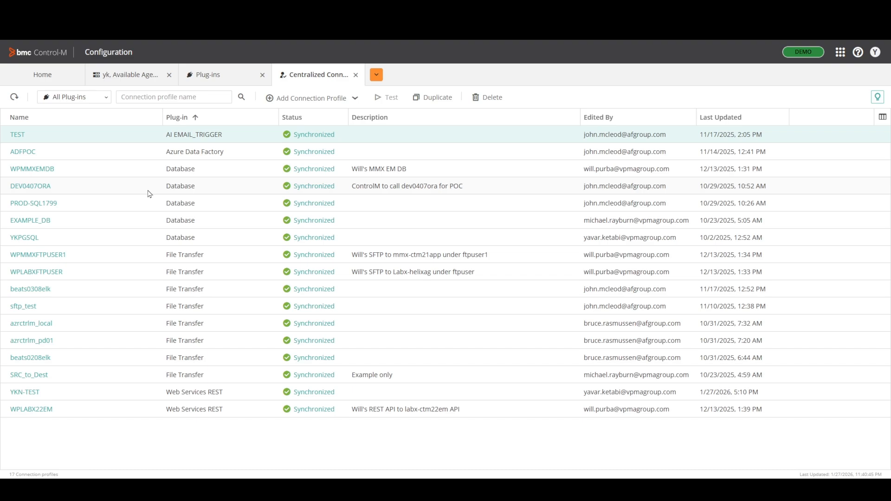
pyautogui.click(334, 99)
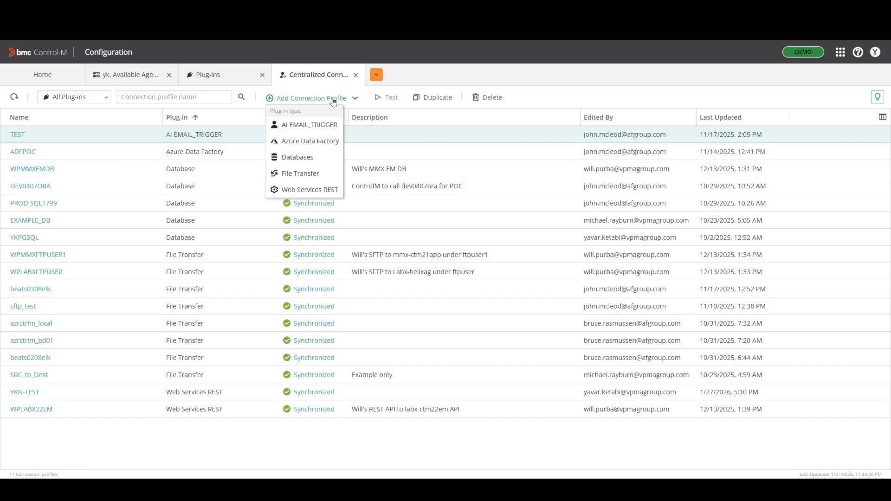
pyautogui.click(291, 160)
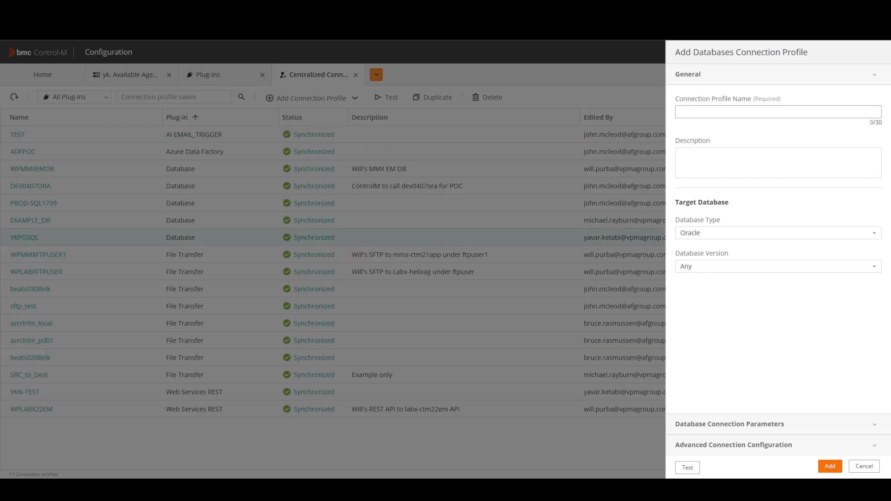
pyautogui.click(865, 466)
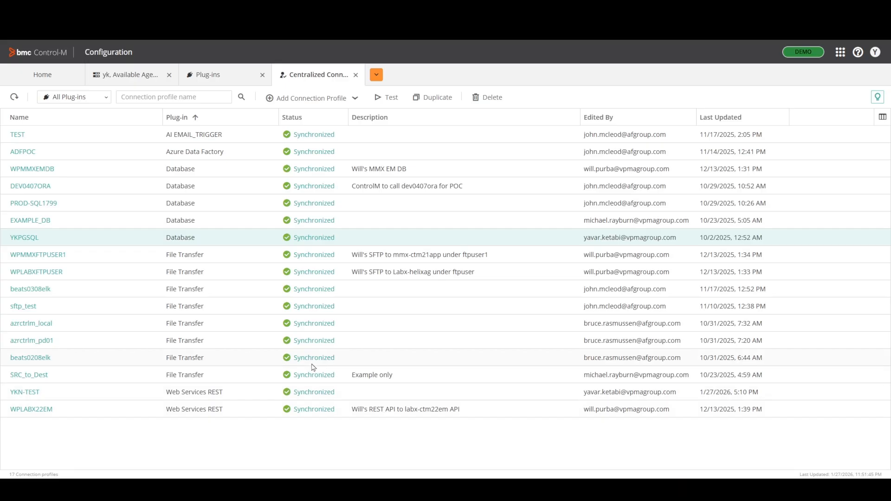
# Step: Open the YKPGSQL connection profile and review its general settings, including the available database types and versions
pyautogui.click(34, 238)
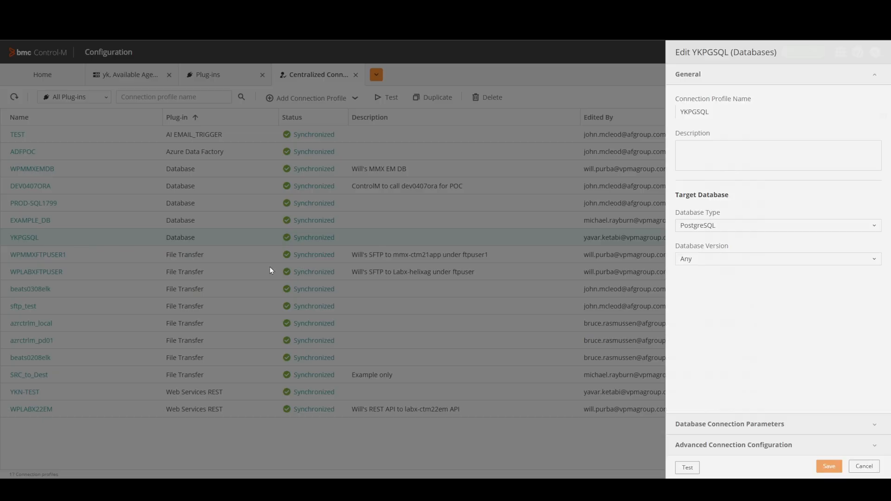
pyautogui.click(700, 83)
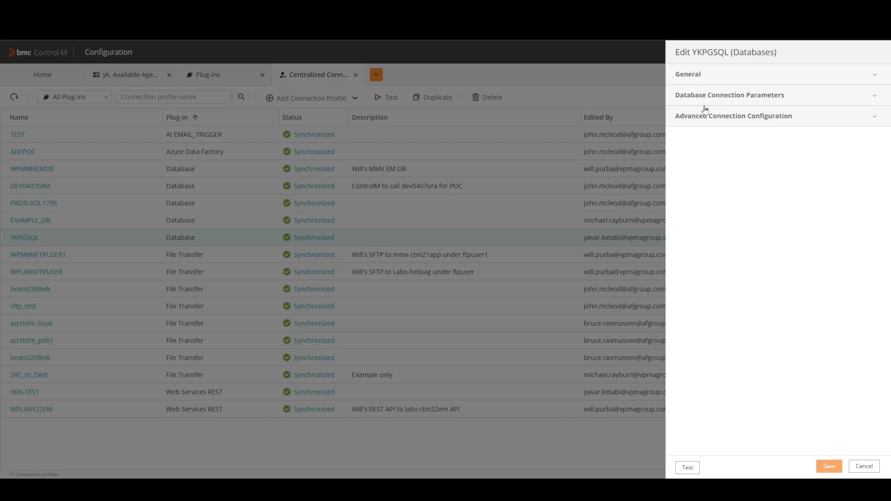
pyautogui.click(701, 81)
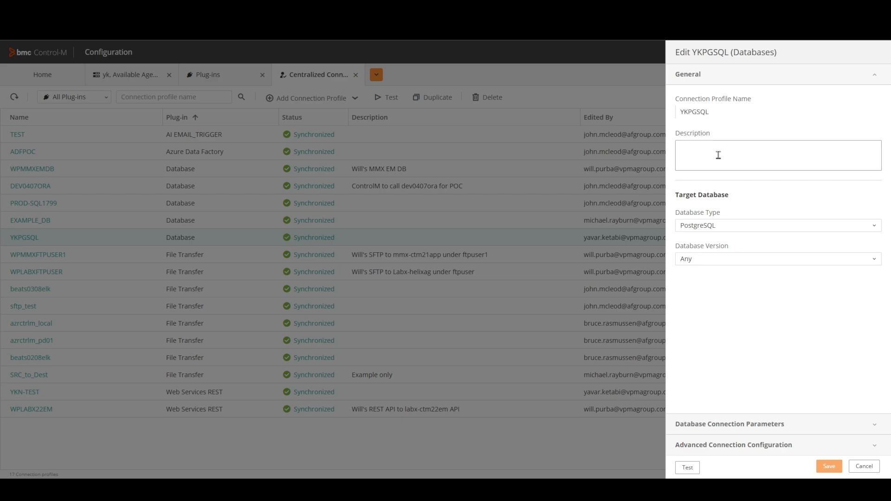
pyautogui.click(723, 226)
pyautogui.click(723, 226)
pyautogui.click(723, 226)
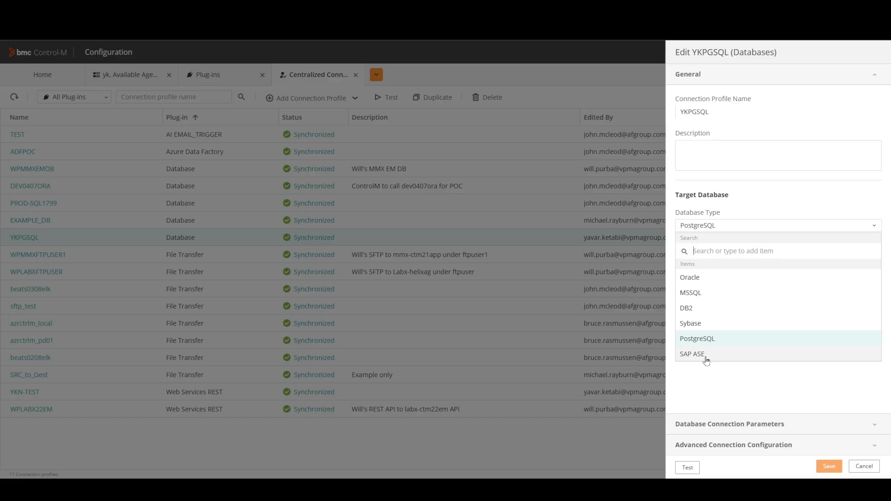
pyautogui.click(711, 385)
pyautogui.click(710, 266)
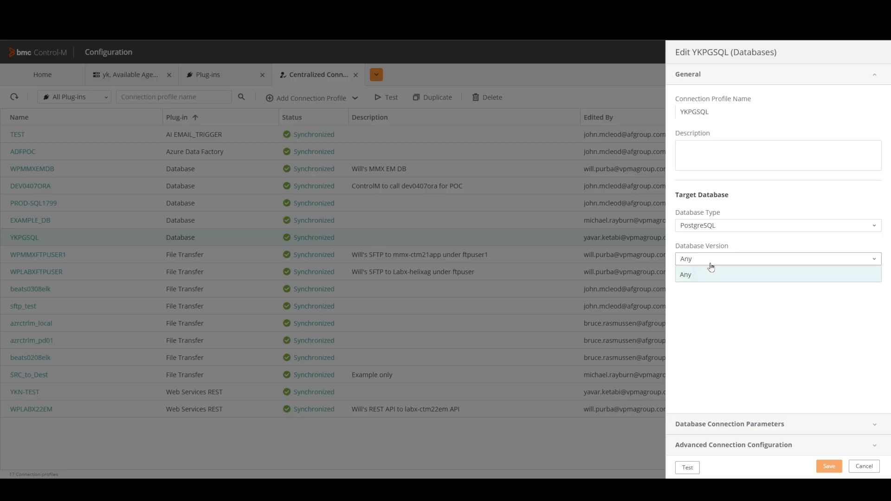
pyautogui.click(710, 262)
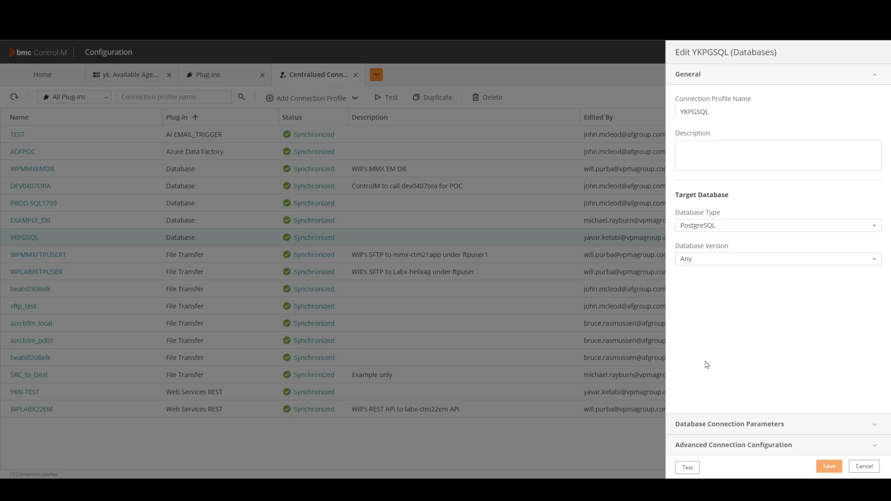
# Step: Review the YKPGSQL profile's database connection parameters and advanced connection configuration, comparing them with its general settings
pyautogui.click(698, 429)
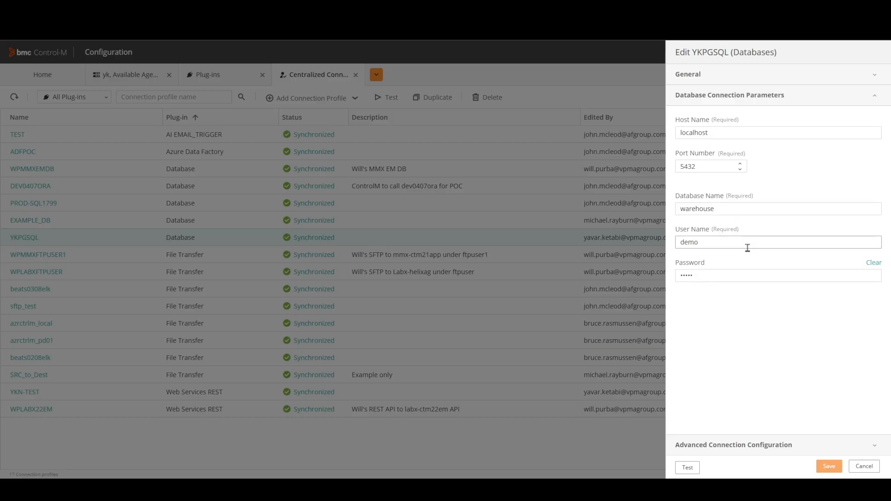
pyautogui.click(738, 75)
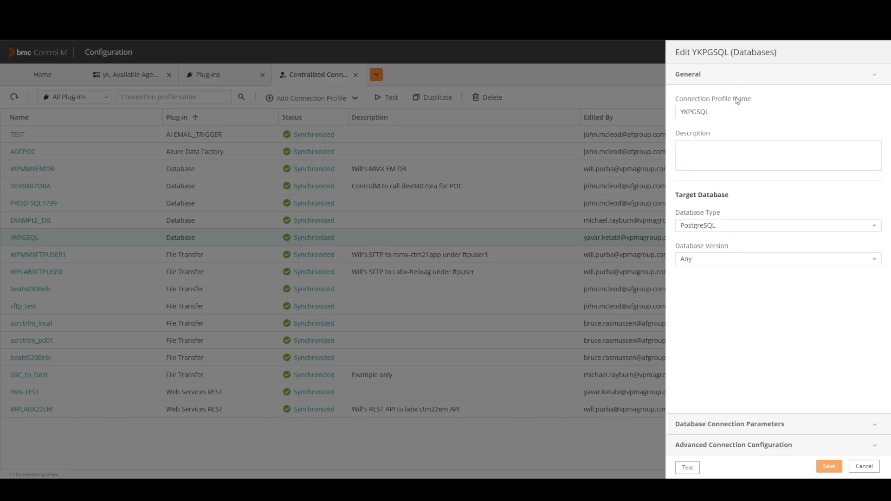
pyautogui.click(729, 227)
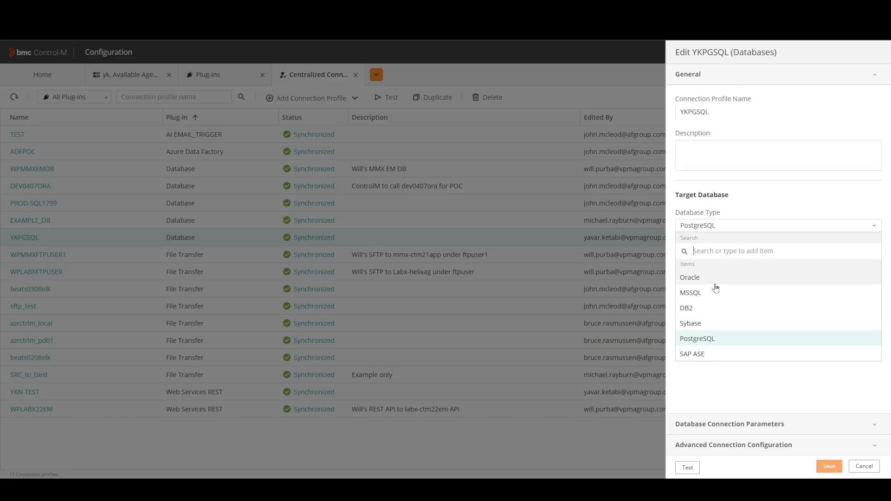
pyautogui.click(725, 227)
pyautogui.click(719, 422)
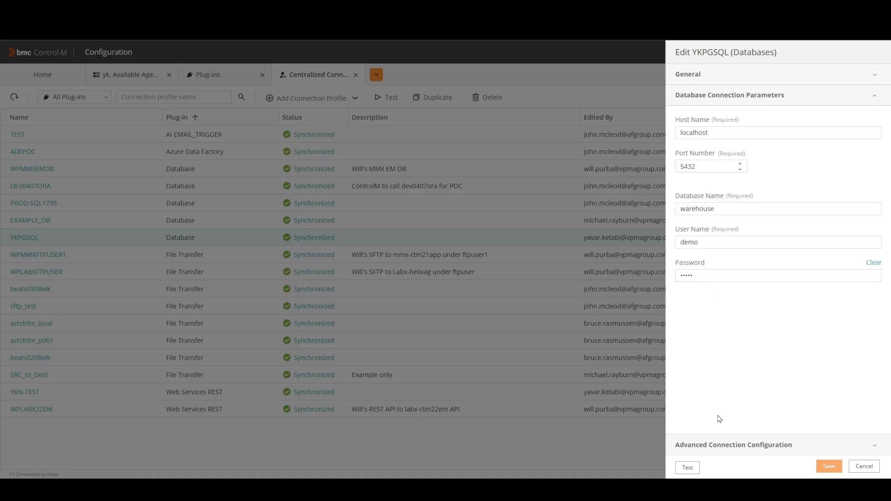
pyautogui.click(714, 450)
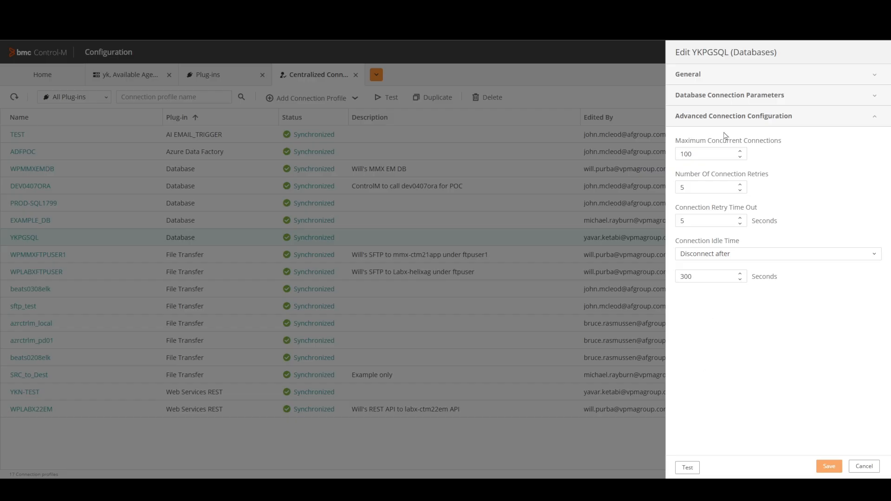
pyautogui.click(710, 102)
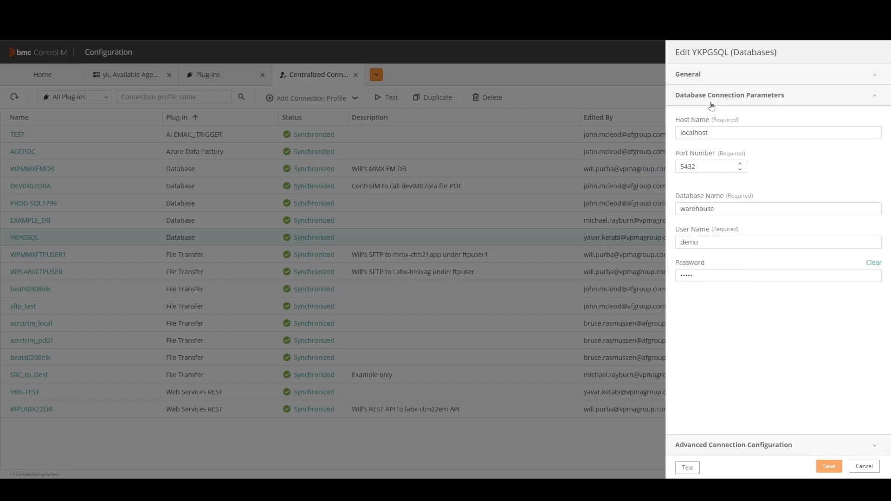
pyautogui.click(699, 78)
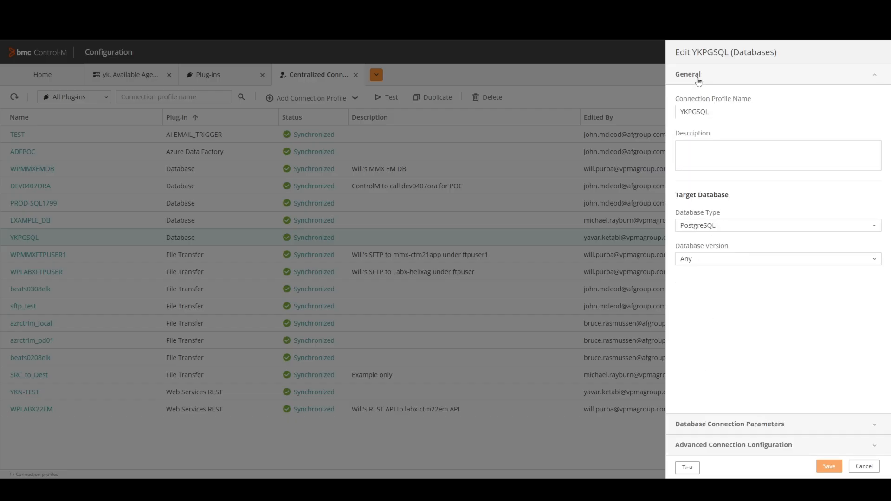
pyautogui.click(699, 429)
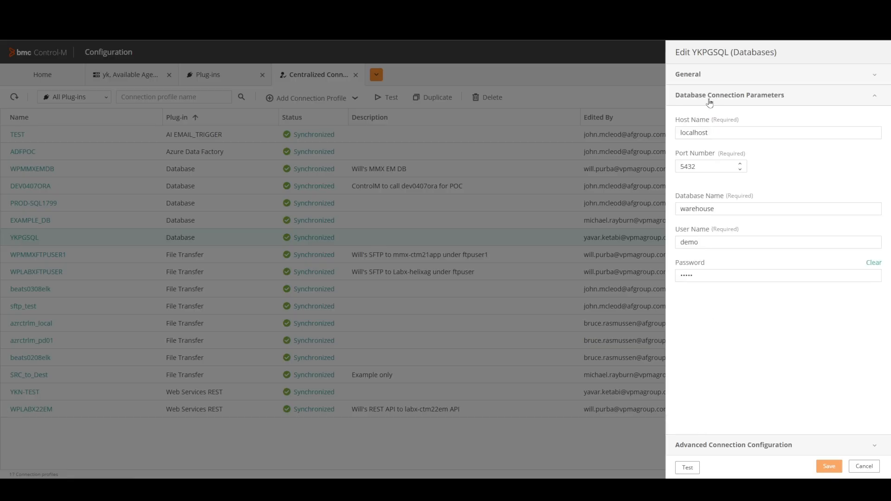
# Step: Test the YKPGSQL connection profile on agent yknmssql, and close the profile without saving changes
pyautogui.click(687, 471)
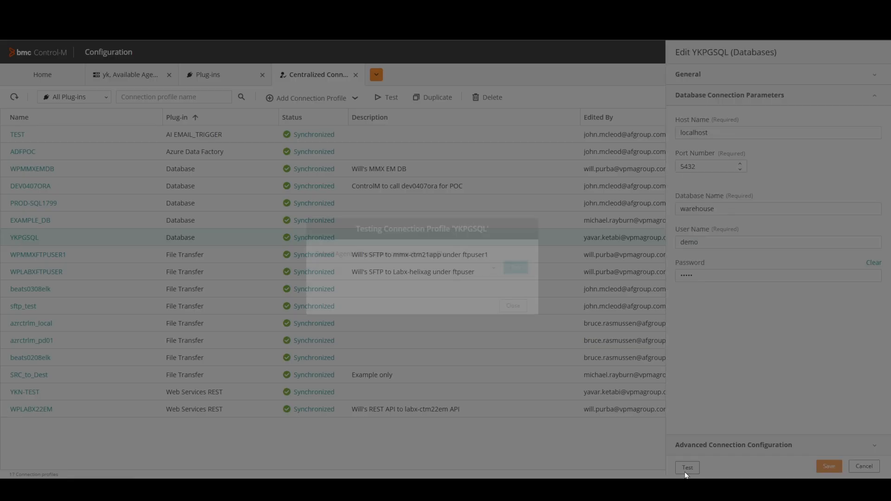
pyautogui.click(420, 267)
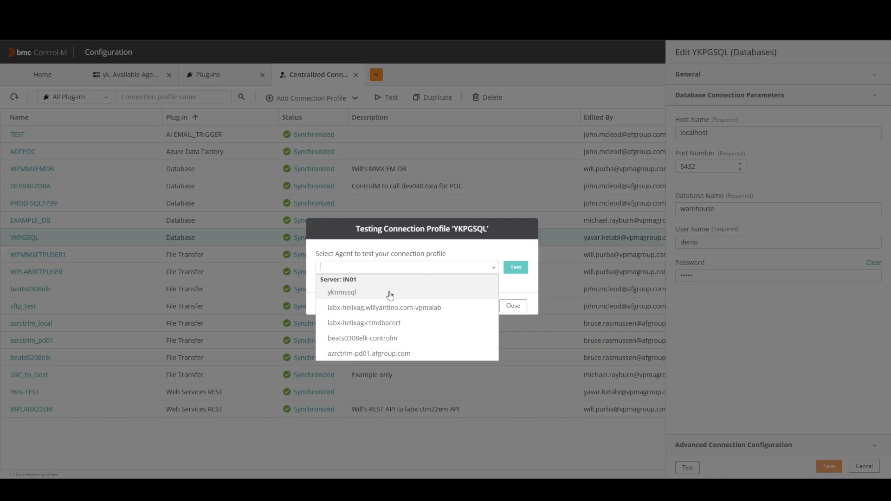
pyautogui.click(375, 293)
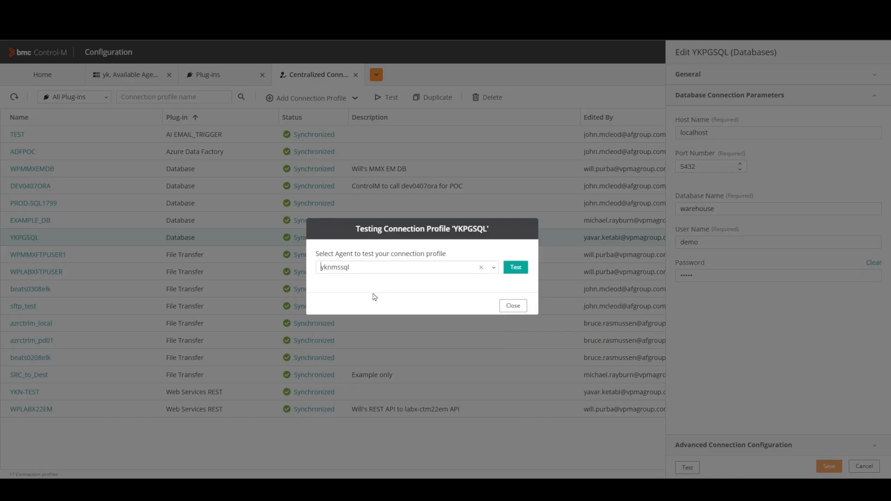
pyautogui.click(515, 267)
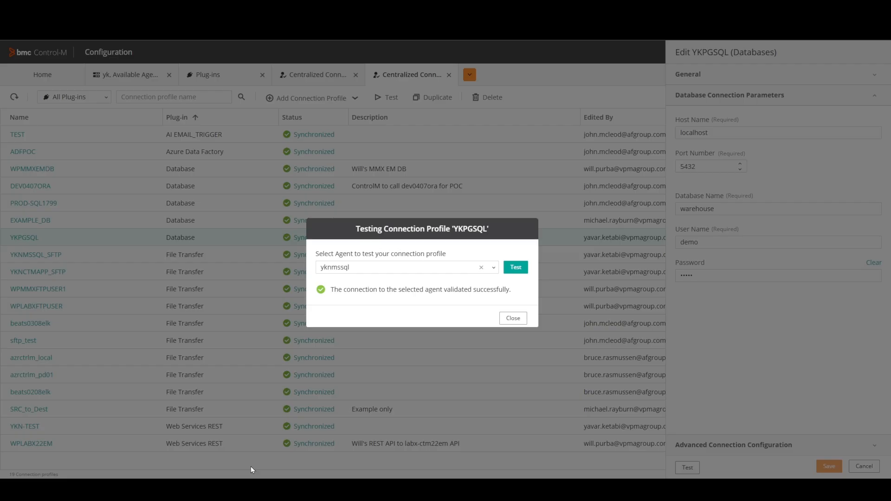
pyautogui.click(514, 318)
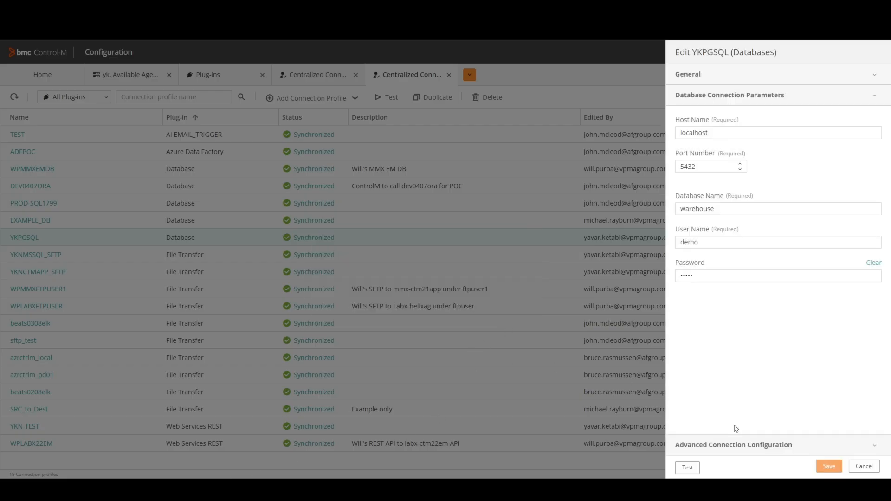
pyautogui.click(865, 467)
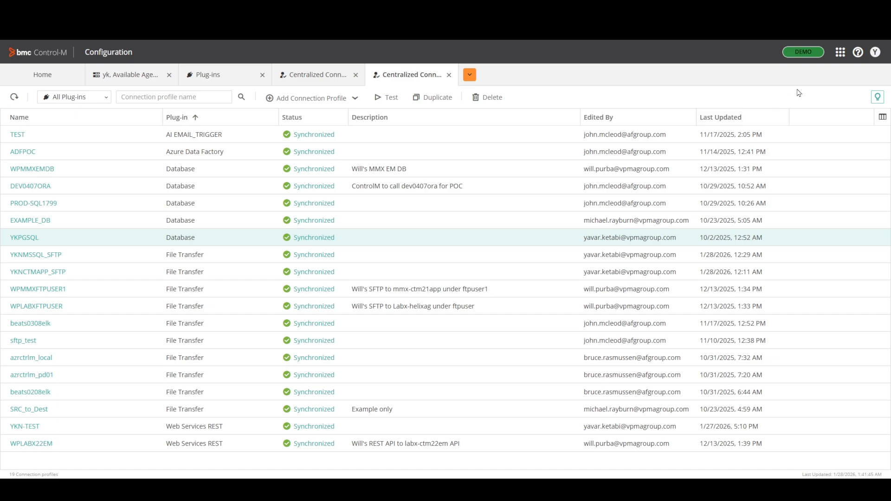
# Step: Switch to the Control-M application's Planning area and view its My Work home
pyautogui.click(840, 54)
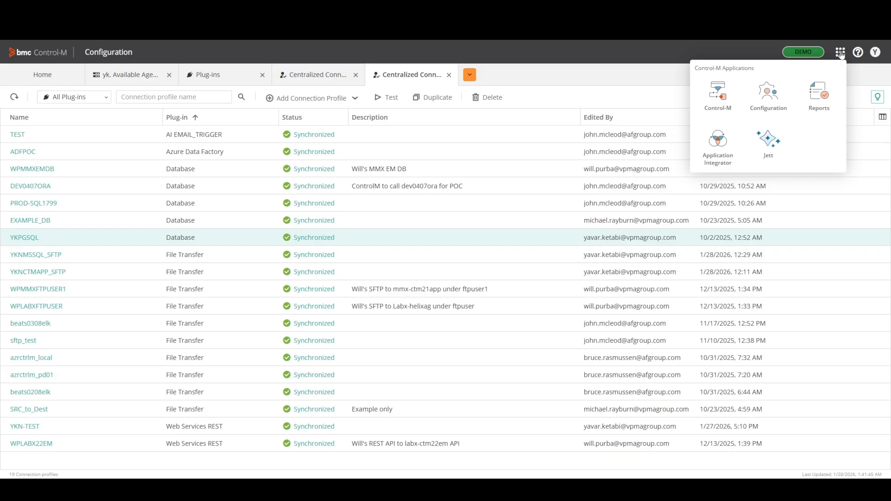
pyautogui.click(728, 98)
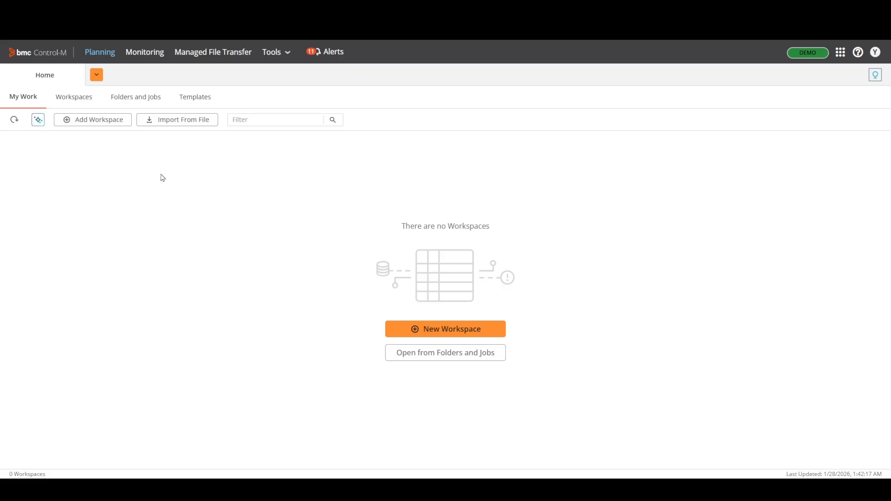
pyautogui.click(99, 78)
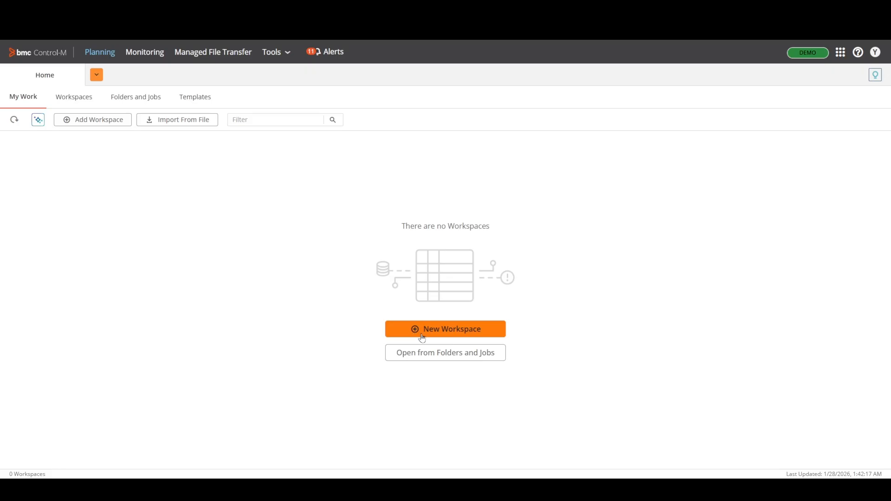
# Step: Create a new workspace with the ControlM_Demo site standard, server IN01 and folder type SMART Folder
pyautogui.click(91, 127)
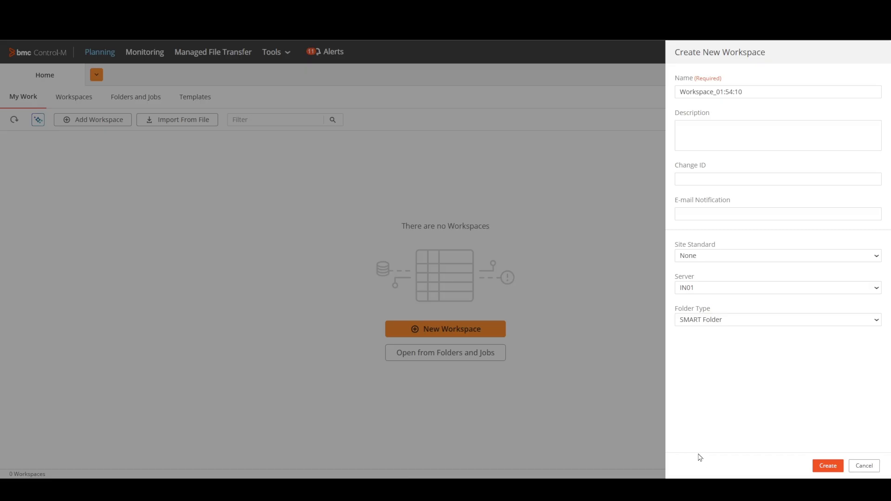
pyautogui.click(698, 95)
pyautogui.click(714, 241)
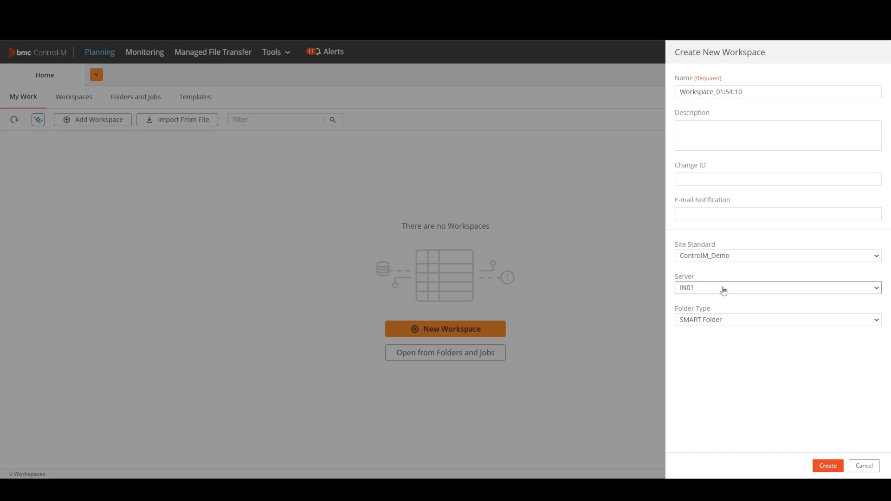
pyautogui.click(826, 468)
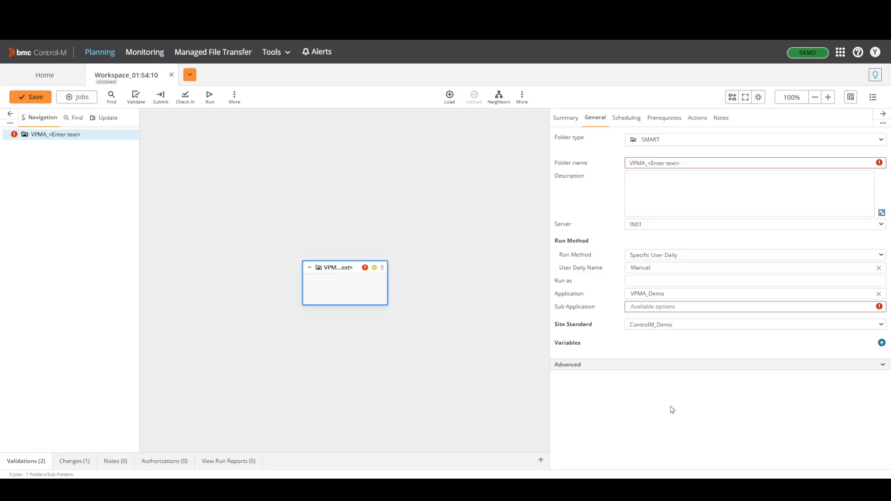
# Step: Review the recently used job types that can be added to the new folder, without adding one
pyautogui.rightClick(341, 280)
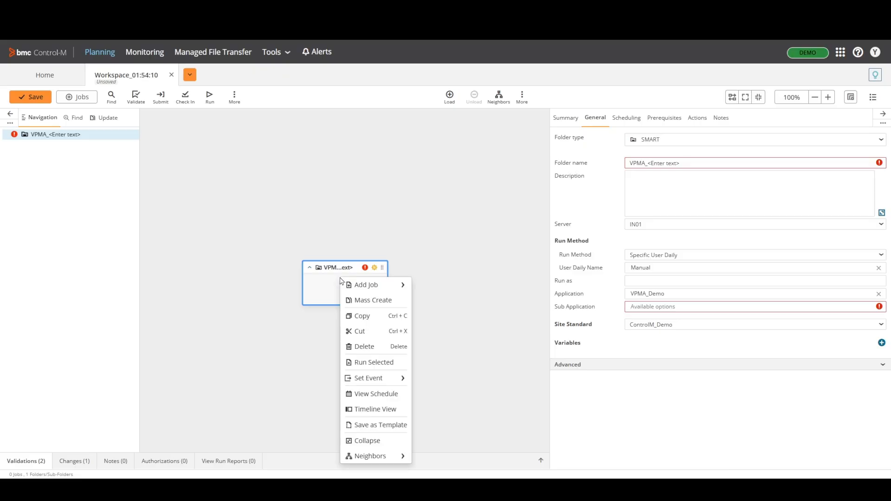
pyautogui.moveTo(371, 292)
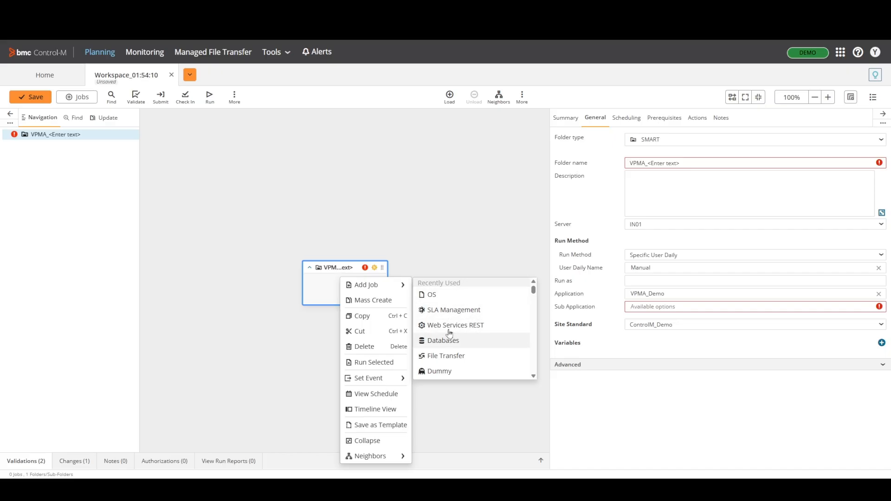
pyautogui.scroll(-1, 457, 325)
pyautogui.scroll(2, 458, 329)
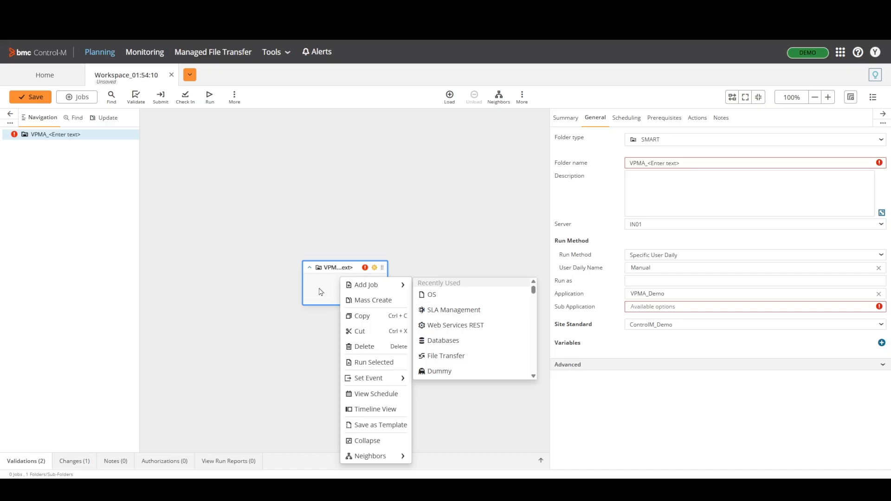
pyautogui.click(92, 200)
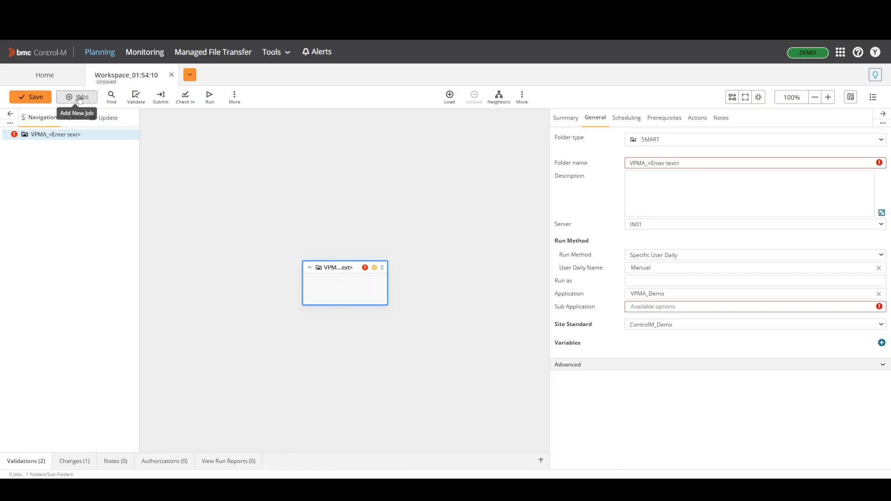
# Step: Add an OS job inside the workspace's unnamed VPMA folder and save the workspace
pyautogui.click(79, 98)
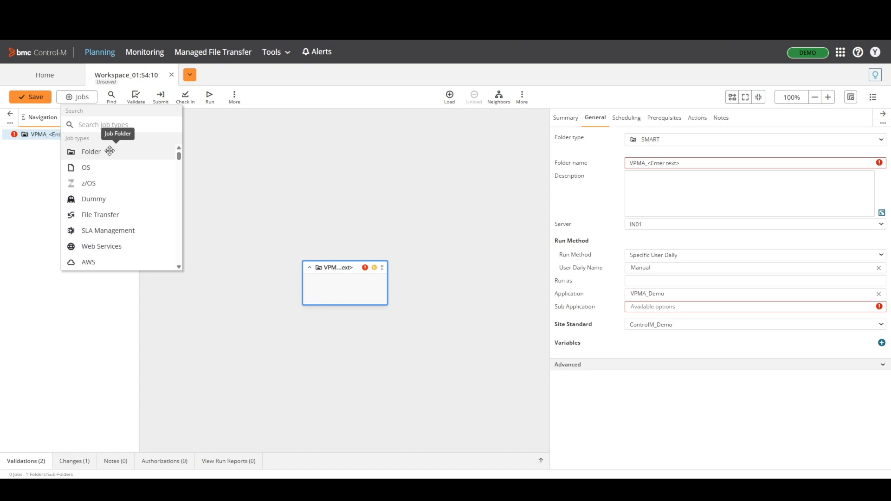
pyautogui.scroll(-1, 113, 175)
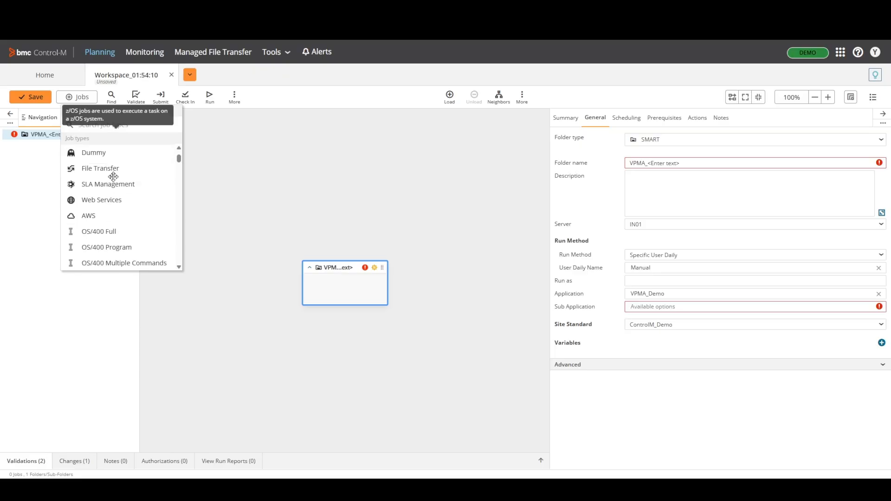
pyautogui.scroll(1, 125, 214)
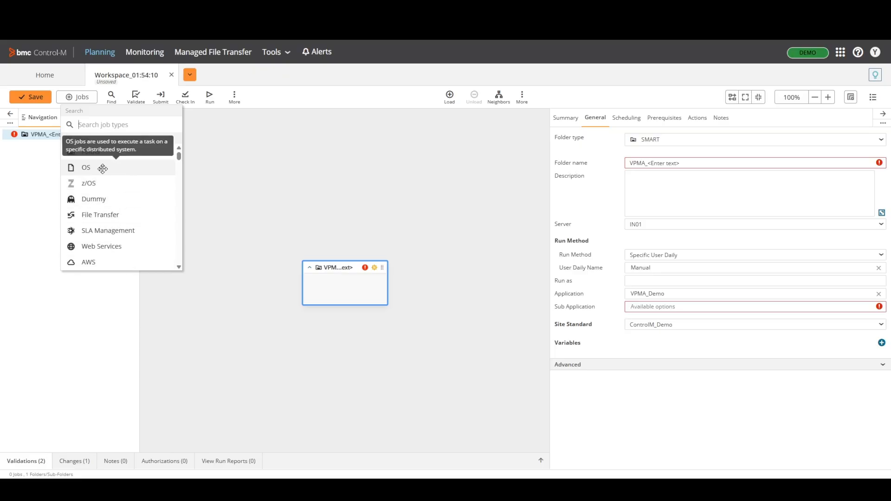
pyautogui.moveTo(81, 167); pyautogui.dragTo(338, 274)
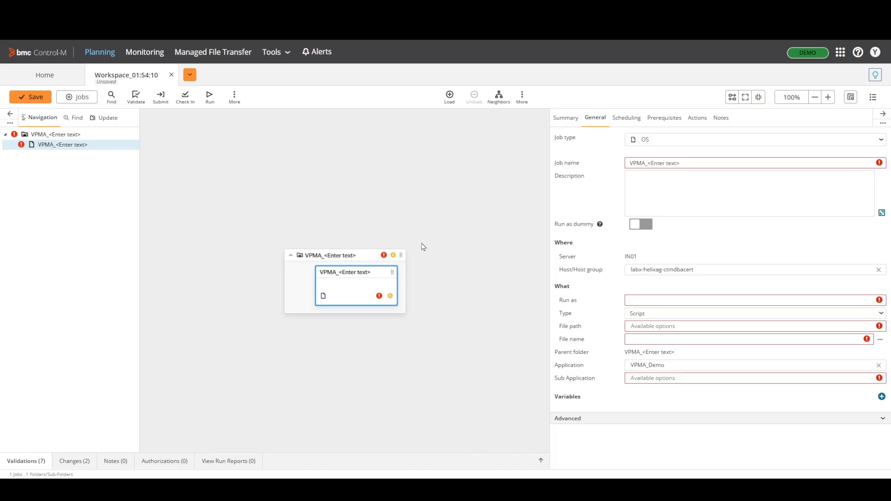
pyautogui.hotkey('ctrl', 's')
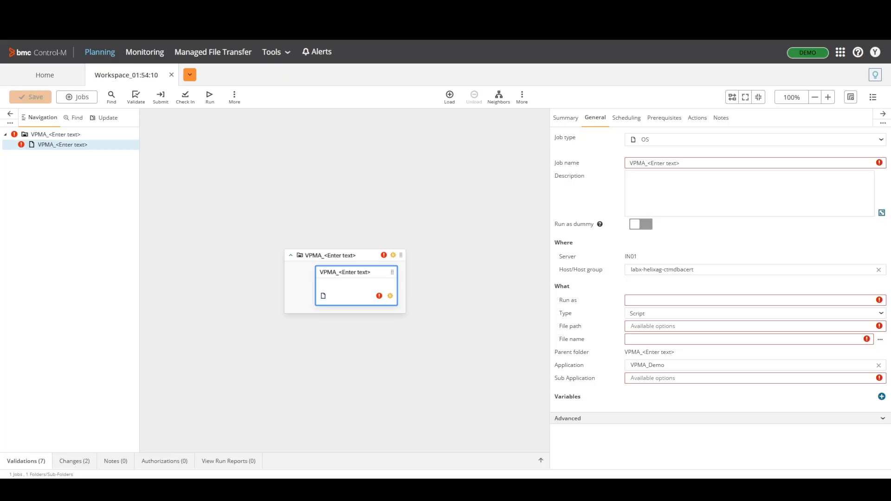
# Step: Load the existing VPMA_DEMO_FOLDER with all its jobs into the workspace
pyautogui.click(450, 98)
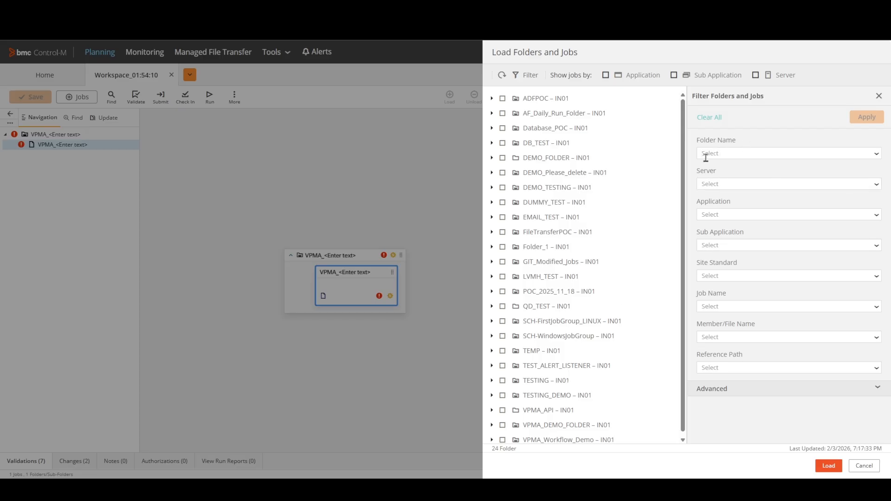
pyautogui.scroll(-1, 607, 218)
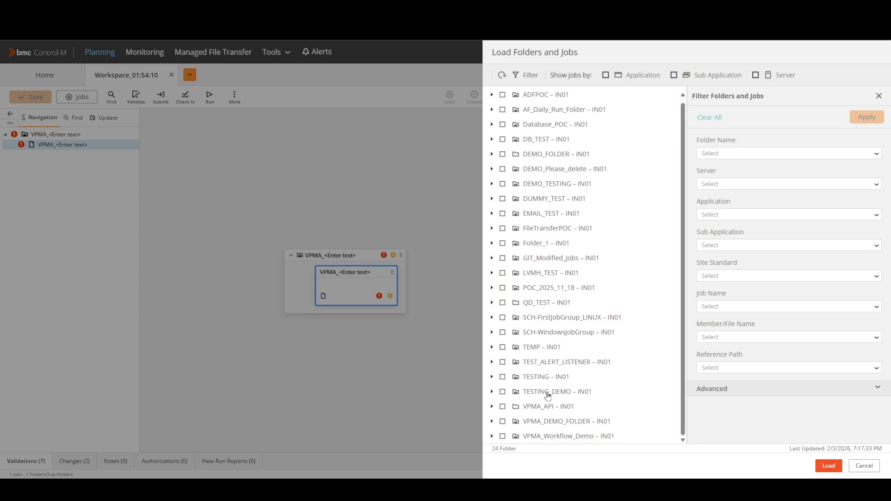
pyautogui.click(502, 422)
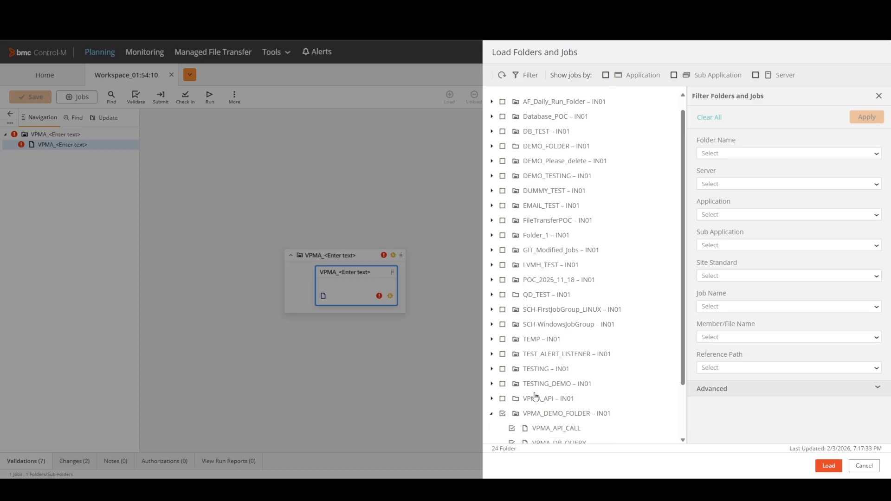
pyautogui.scroll(-2, 535, 397)
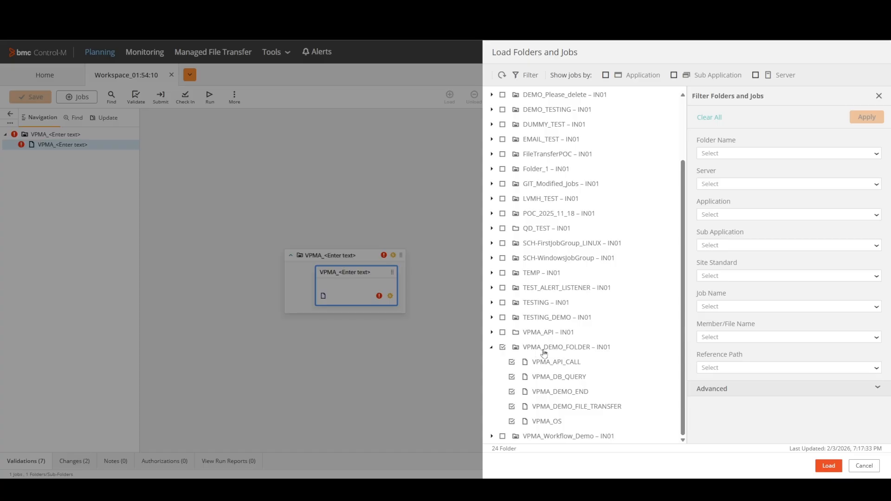
pyautogui.click(829, 467)
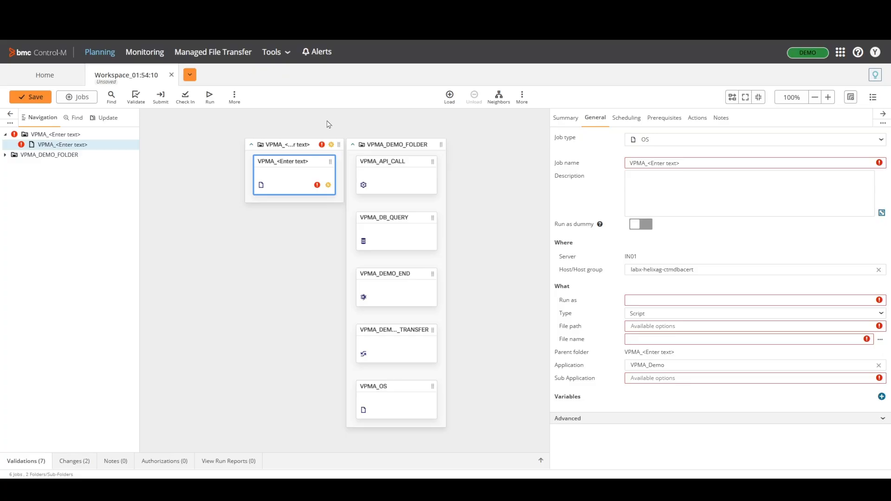
# Step: Delete the unnamed OS job and its unnamed parent folder, and rearrange the remaining workspace layout
pyautogui.rightClick(291, 170)
pyautogui.click(278, 175)
pyautogui.rightClick(280, 169)
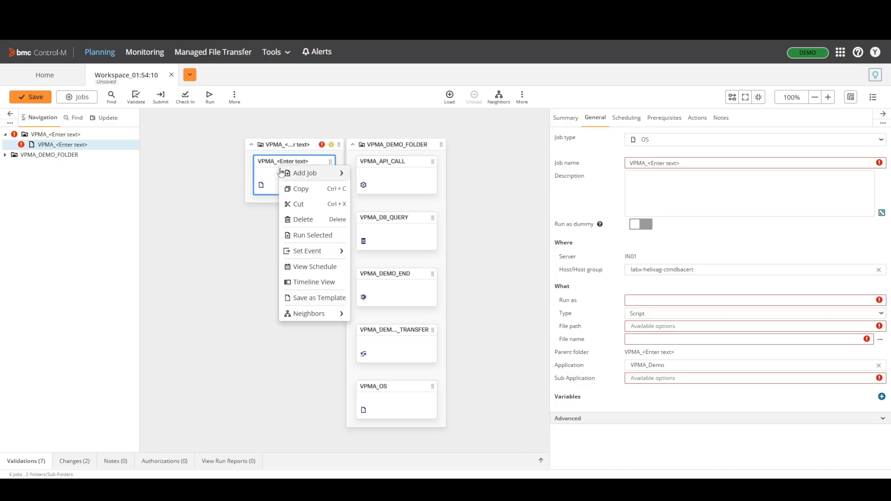
pyautogui.click(302, 219)
pyautogui.click(476, 298)
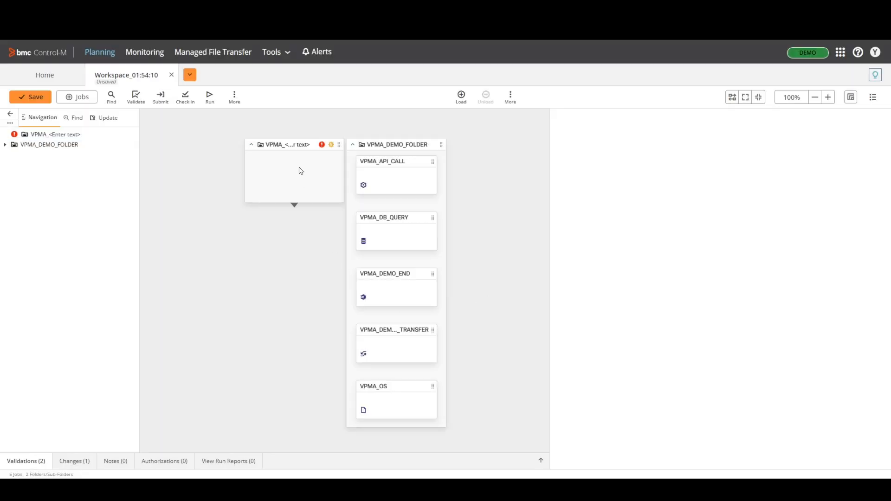
pyautogui.rightClick(292, 149)
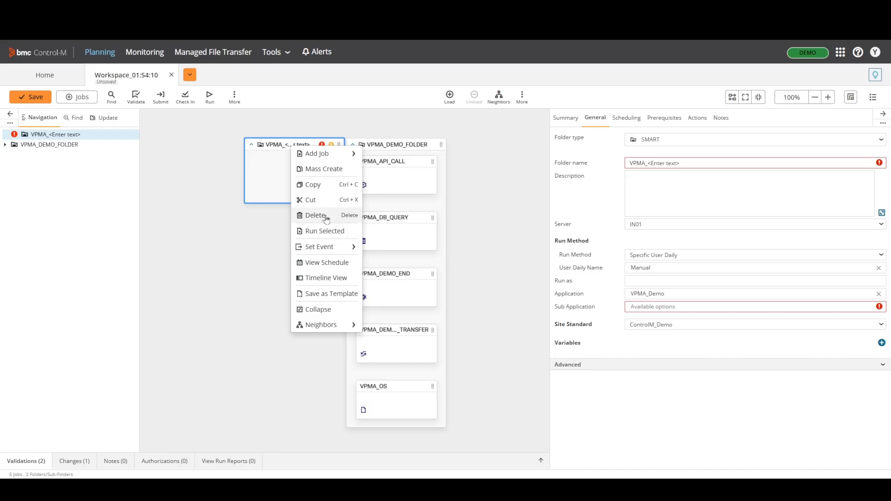
pyautogui.click(326, 217)
pyautogui.click(472, 299)
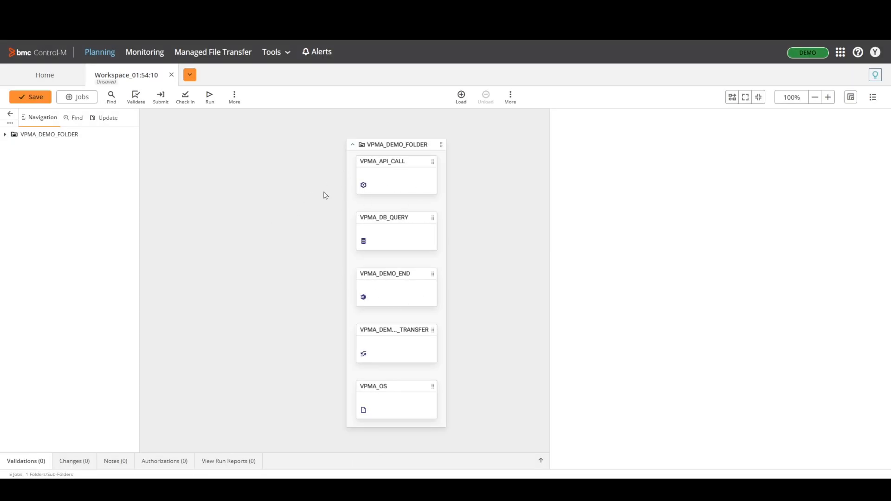
pyautogui.click(732, 97)
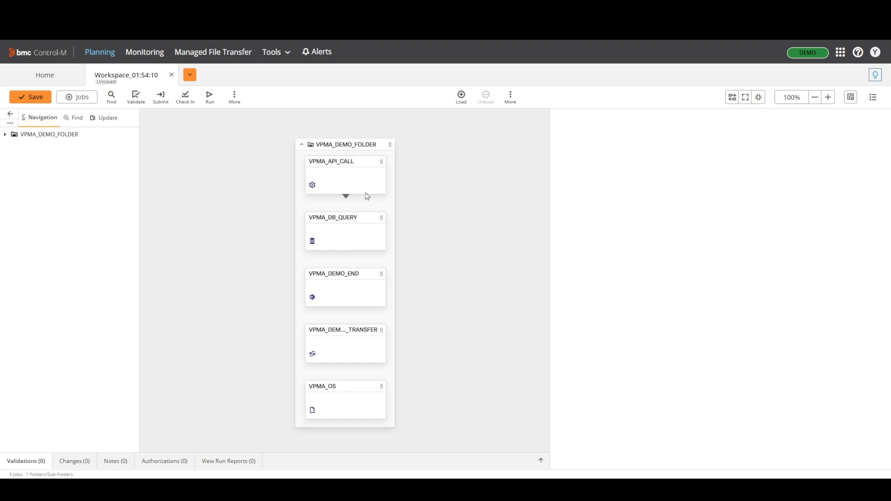
# Step: Review the general settings of VPMA_DEMO_FOLDER and its VPMA_API_CALL and VPMA_DB_QUERY jobs
pyautogui.click(366, 147)
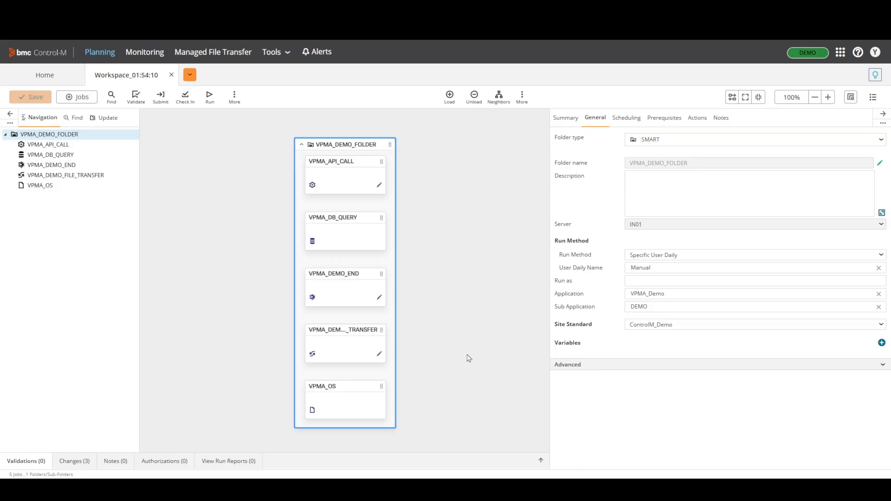
pyautogui.click(338, 172)
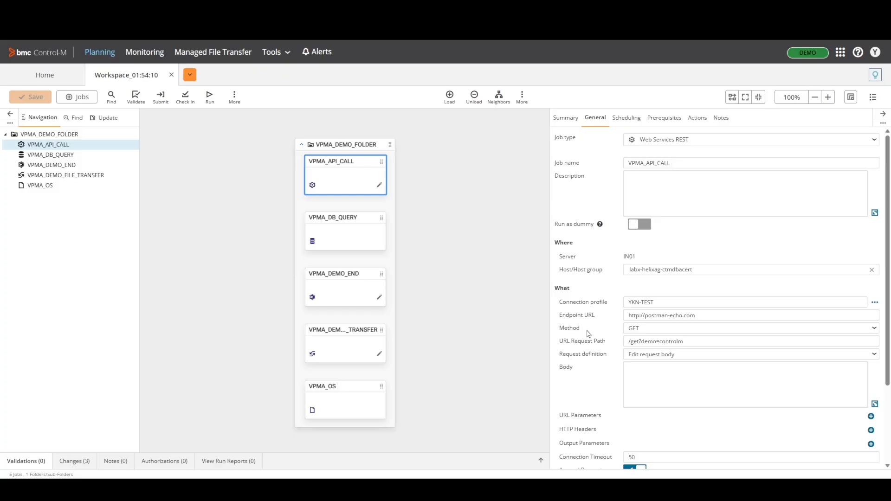
pyautogui.click(349, 235)
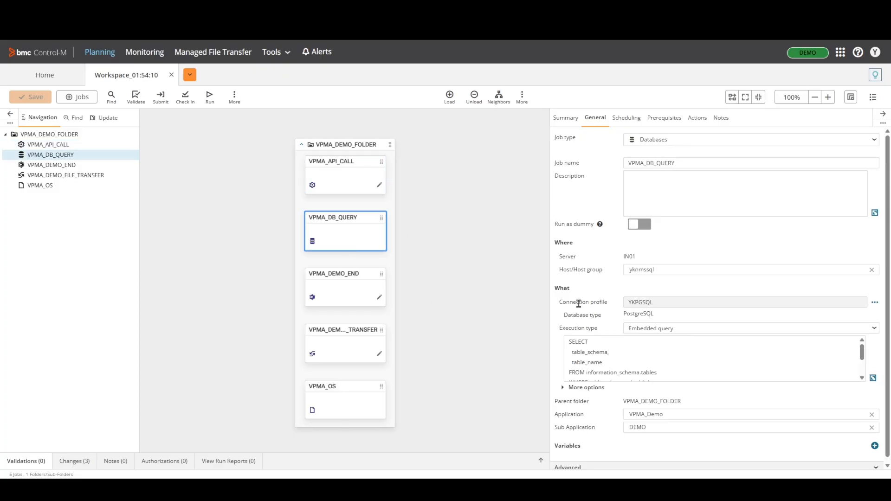
# Step: Try a Notify service action for the Service ended OK condition on the VPMA_DEMO_END SLA job, and discard it
pyautogui.click(339, 285)
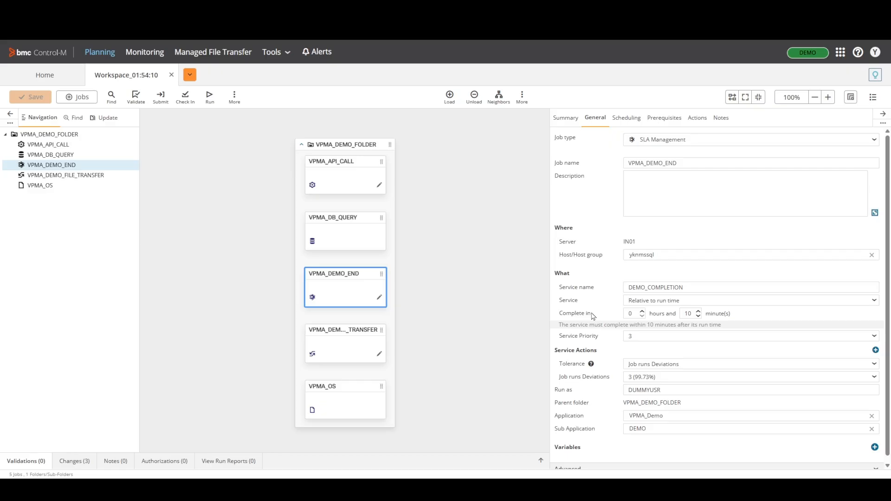
pyautogui.click(876, 350)
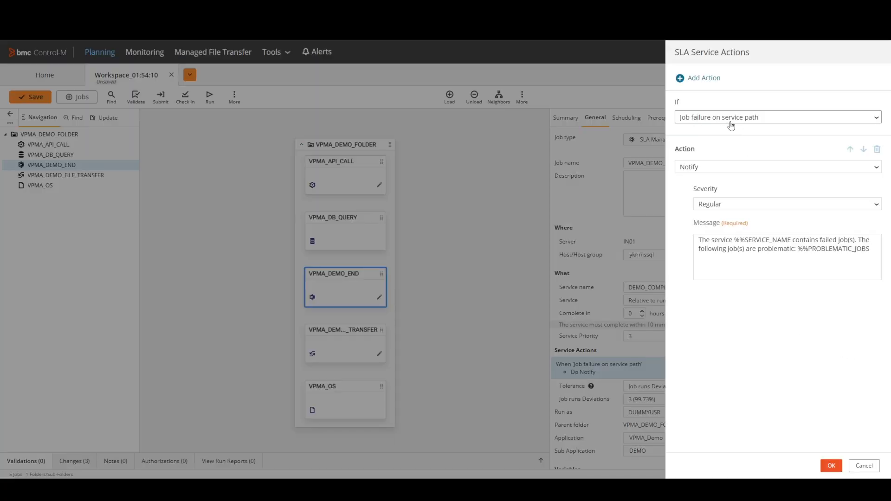
pyautogui.click(730, 170)
pyautogui.click(729, 170)
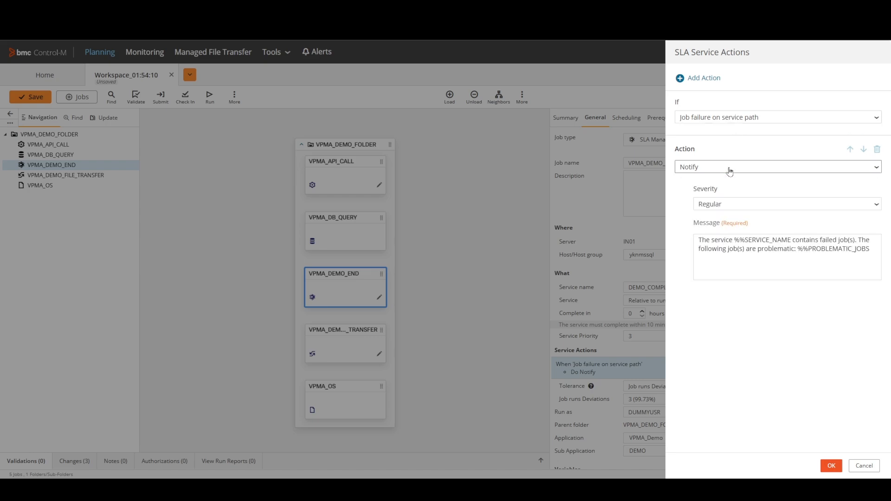
pyautogui.click(725, 120)
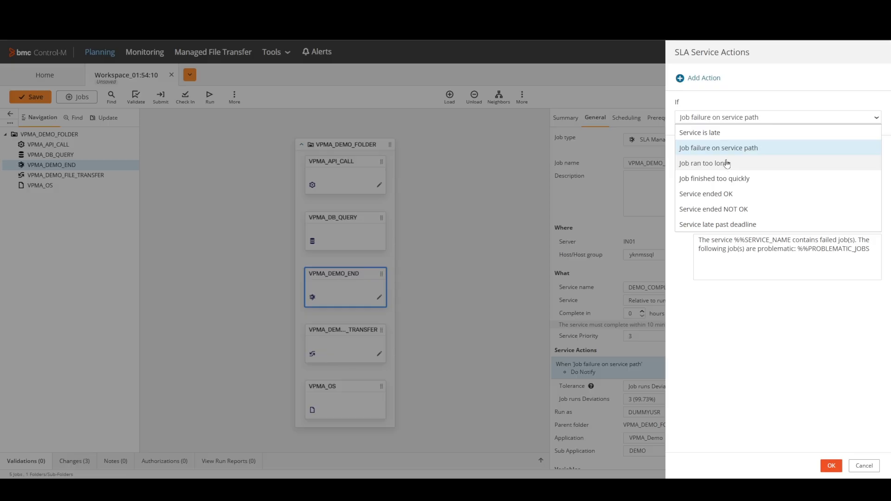
pyautogui.click(723, 195)
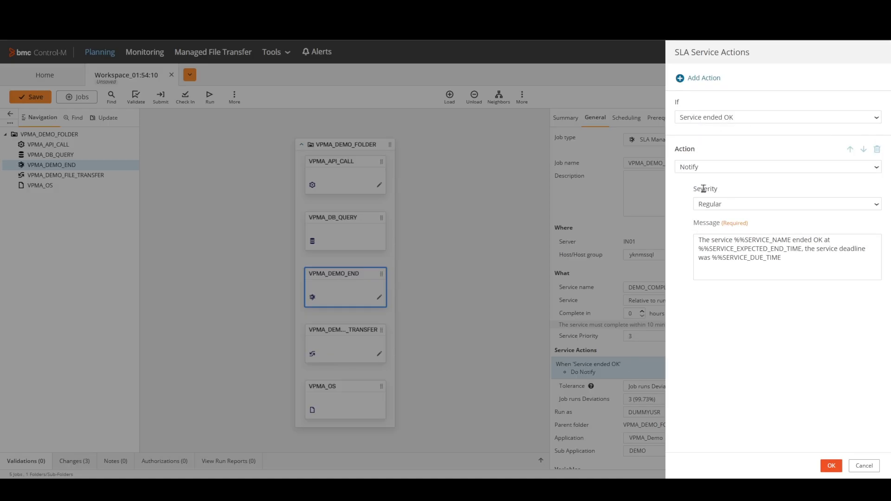
pyautogui.click(864, 466)
# Step: Review the general settings of the VPMA_DEMO_FILE_TRANSFER and VPMA_OS jobs, including the OS job's available execution types
pyautogui.click(334, 339)
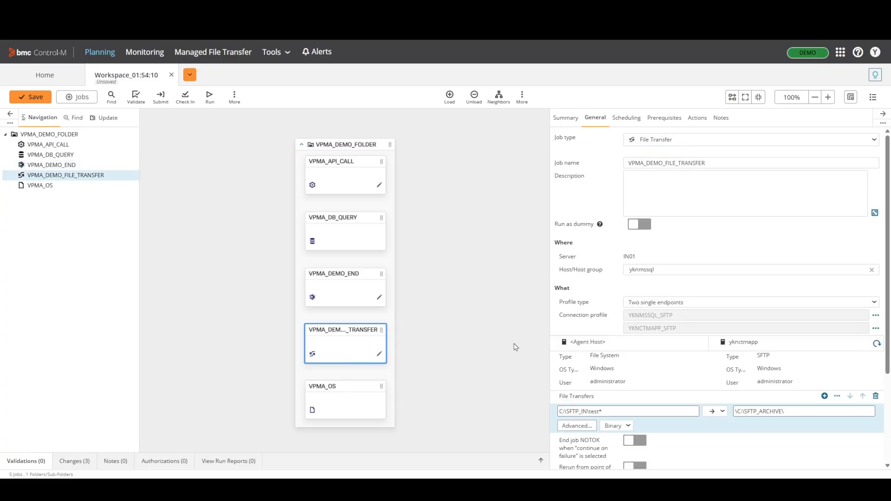
pyautogui.click(343, 405)
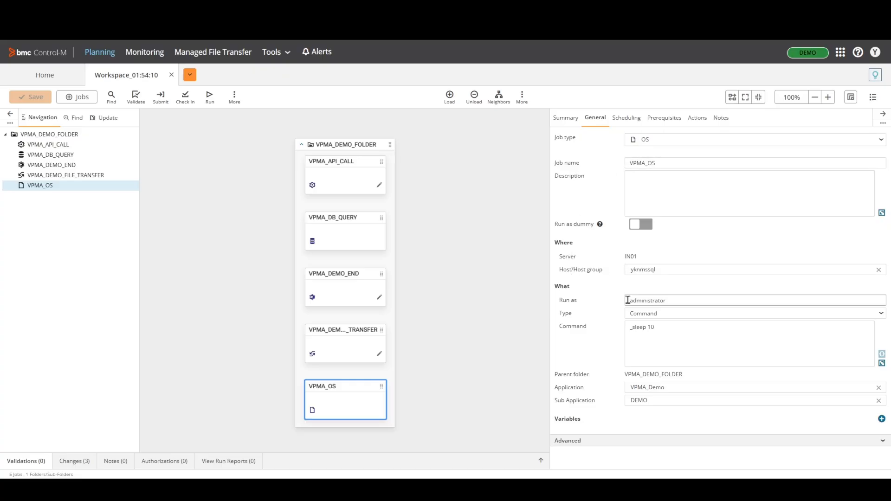
pyautogui.click(645, 318)
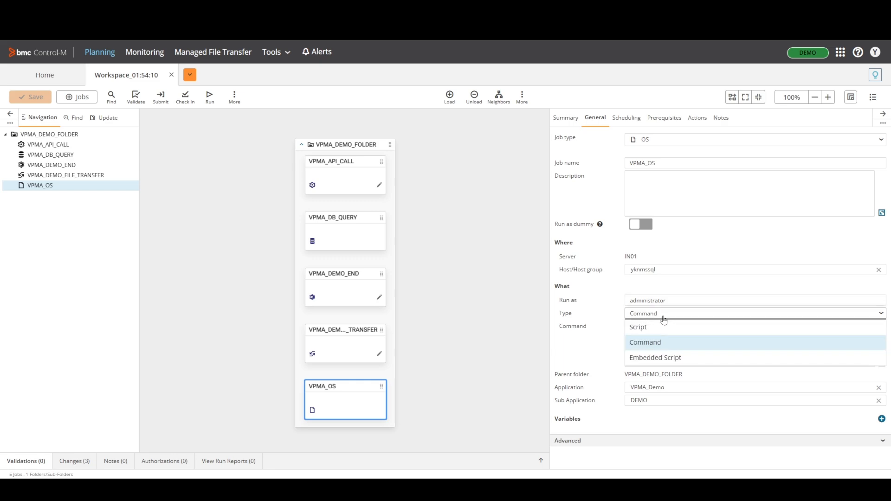
pyautogui.click(599, 346)
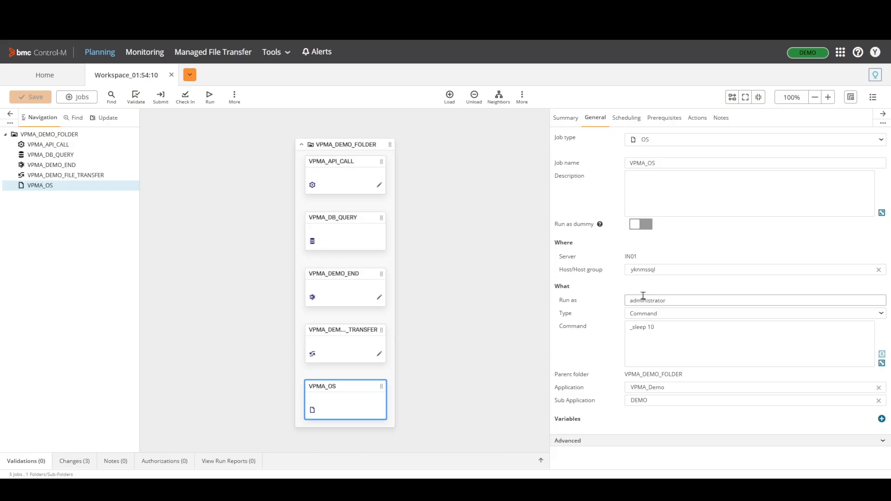
pyautogui.click(358, 353)
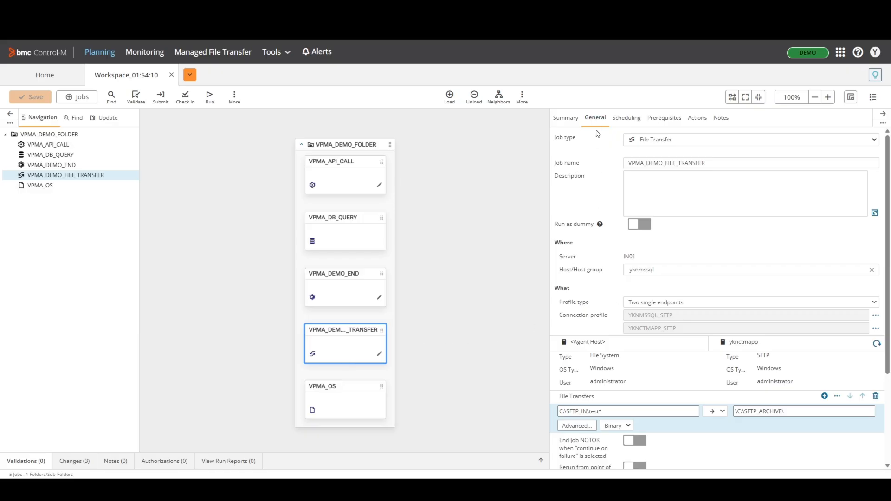
# Step: Review VPMA_DEMO_FILE_TRANSFER's transfer settings and its advanced General, Commands and Destination Filename options, and close them without changes
pyautogui.scroll(-1, 596, 265)
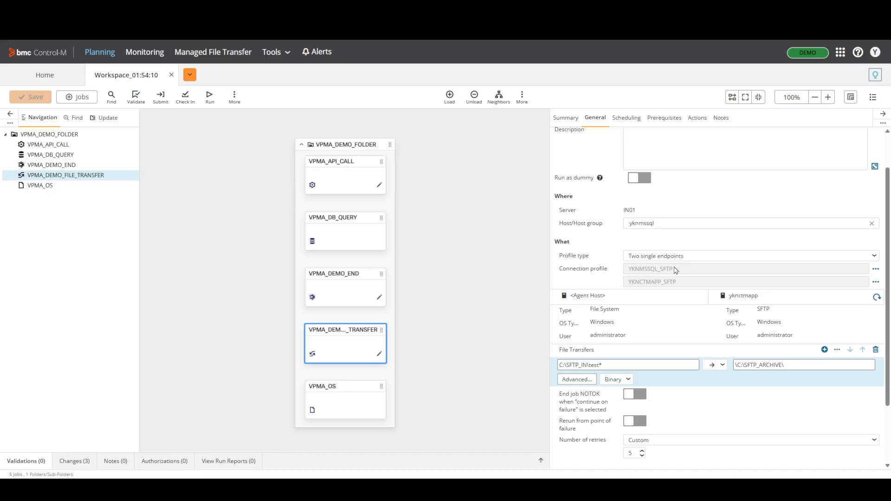
pyautogui.scroll(-1, 636, 301)
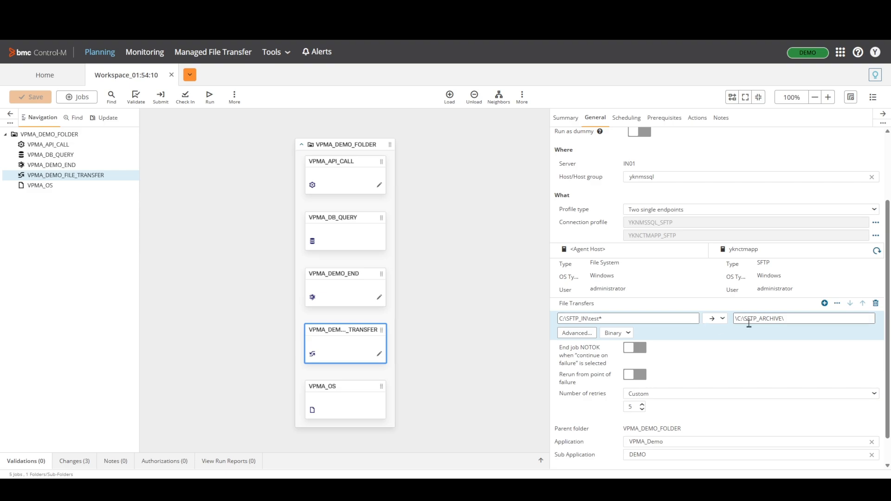
pyautogui.click(585, 335)
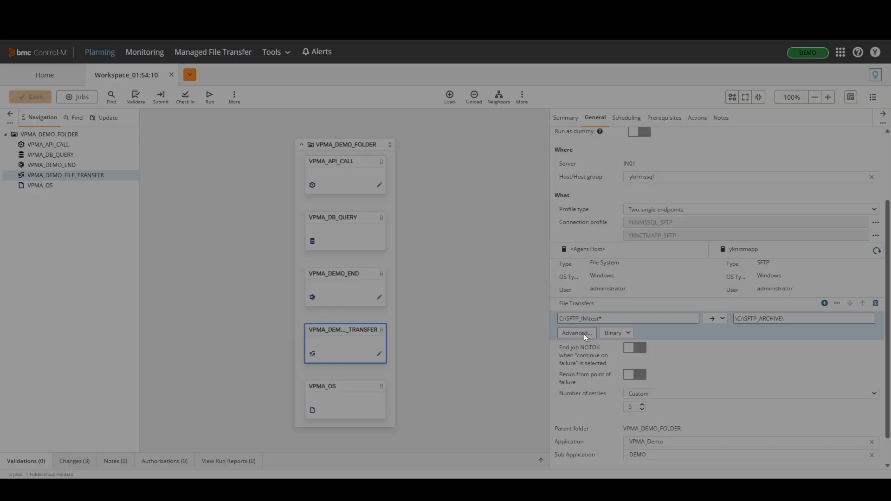
pyautogui.click(572, 57)
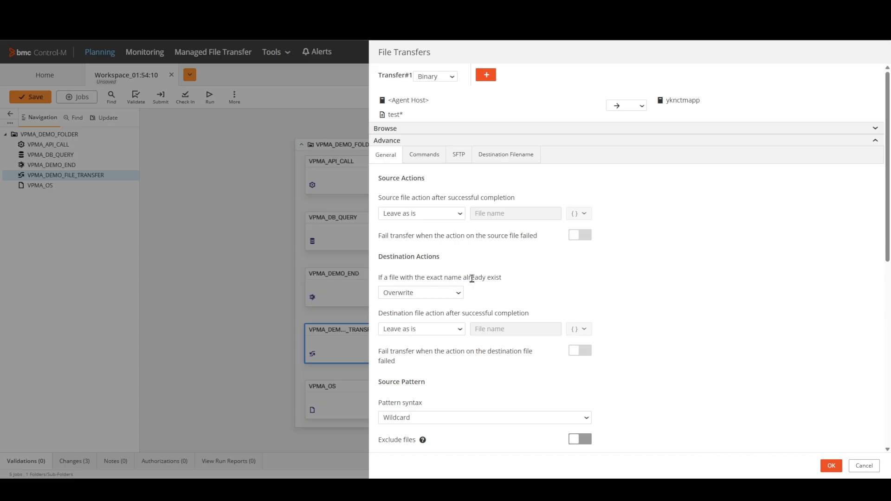
pyautogui.click(433, 155)
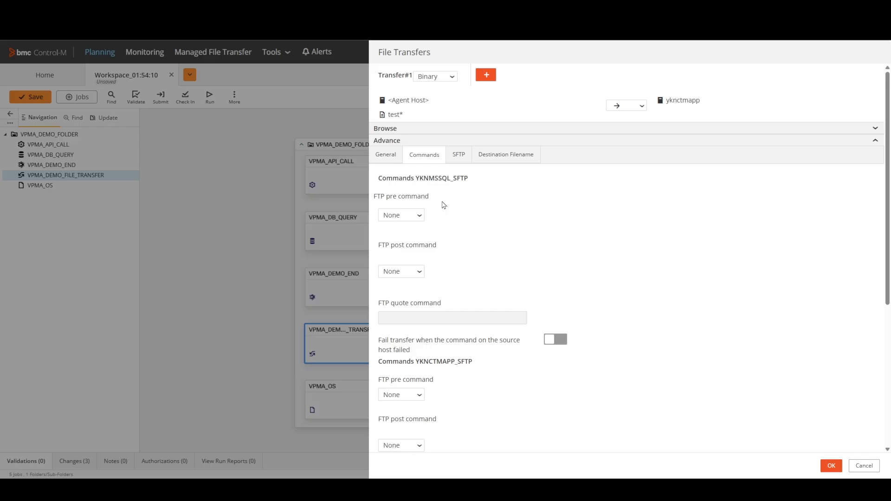
pyautogui.click(493, 156)
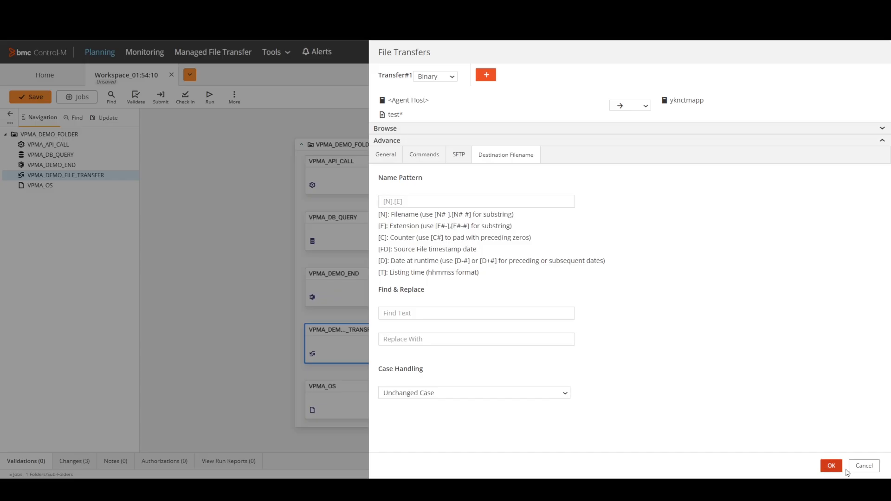
pyautogui.click(866, 466)
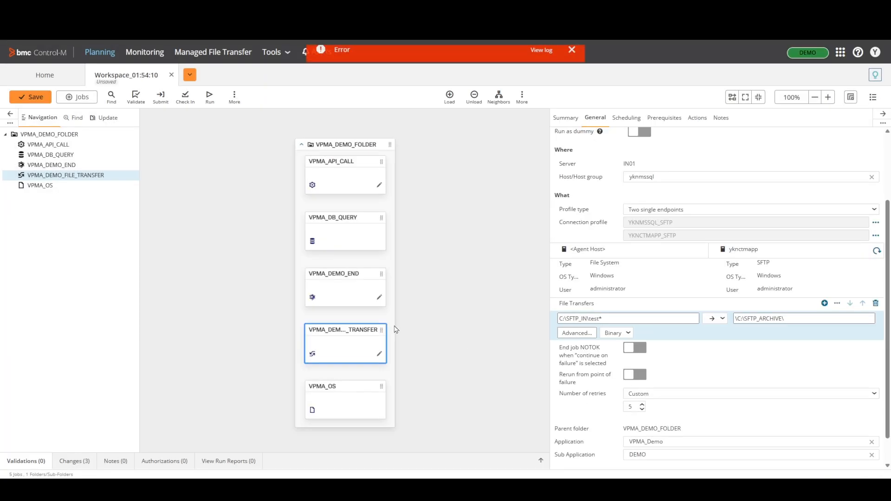
# Step: Try a Notify service action for the Service is late condition on the VPMA_DEMO_END SLA job, check the other action types, and discard it
pyautogui.click(332, 283)
pyautogui.click(572, 58)
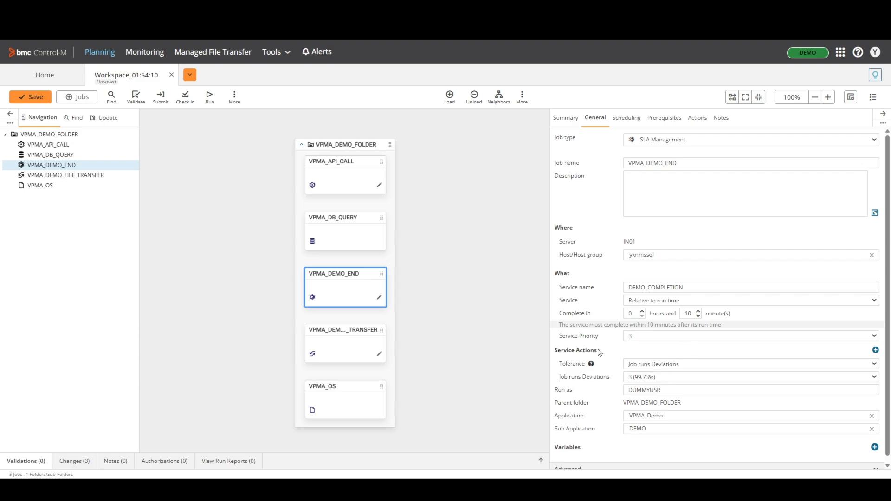
pyautogui.click(876, 350)
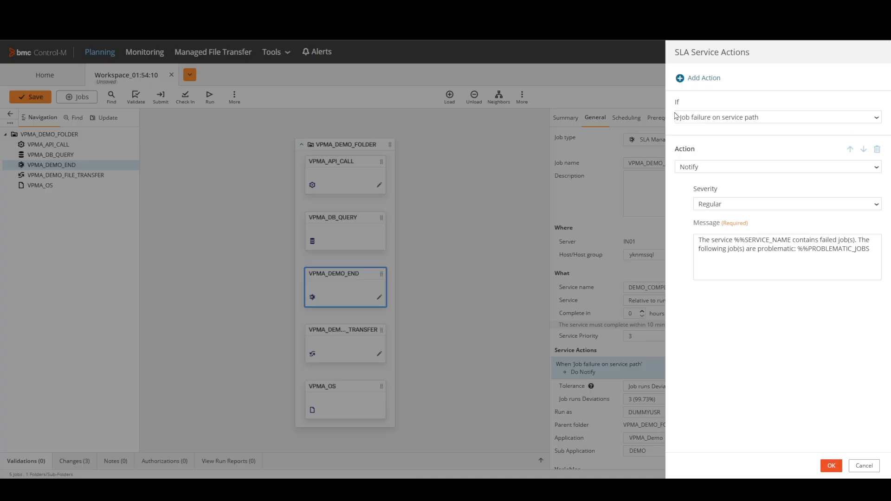
pyautogui.click(706, 121)
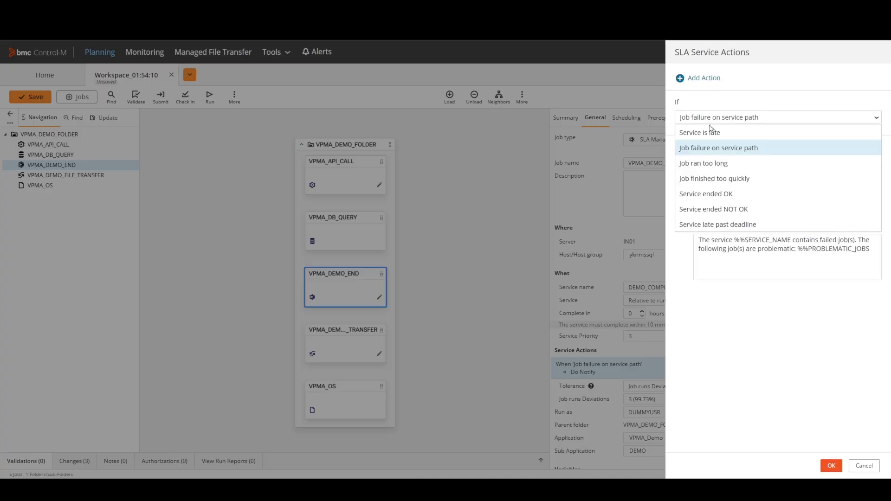
pyautogui.click(727, 134)
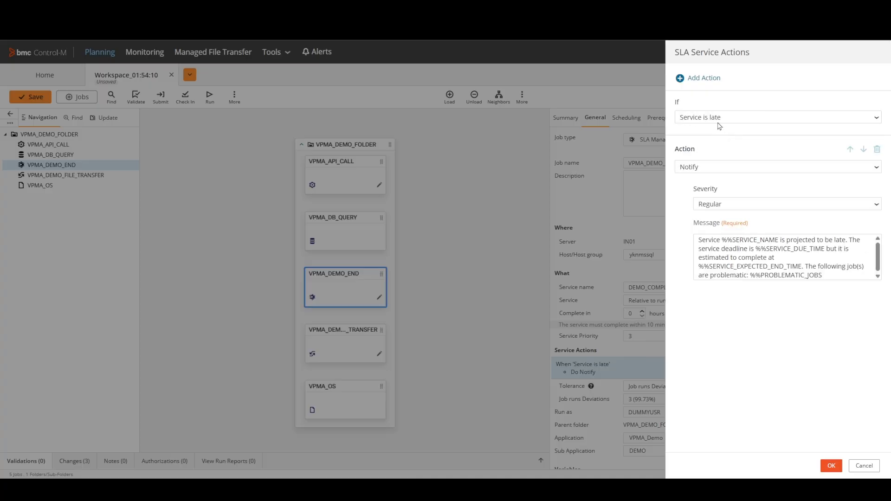
pyautogui.click(716, 168)
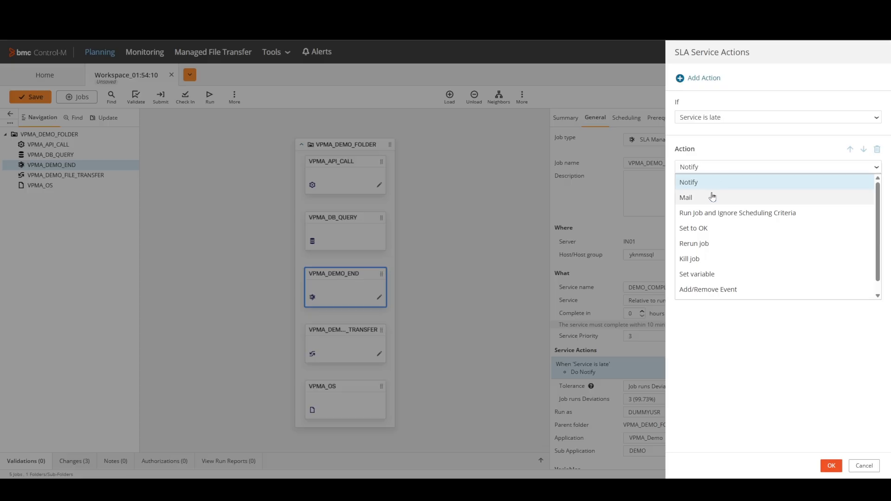
pyautogui.click(727, 148)
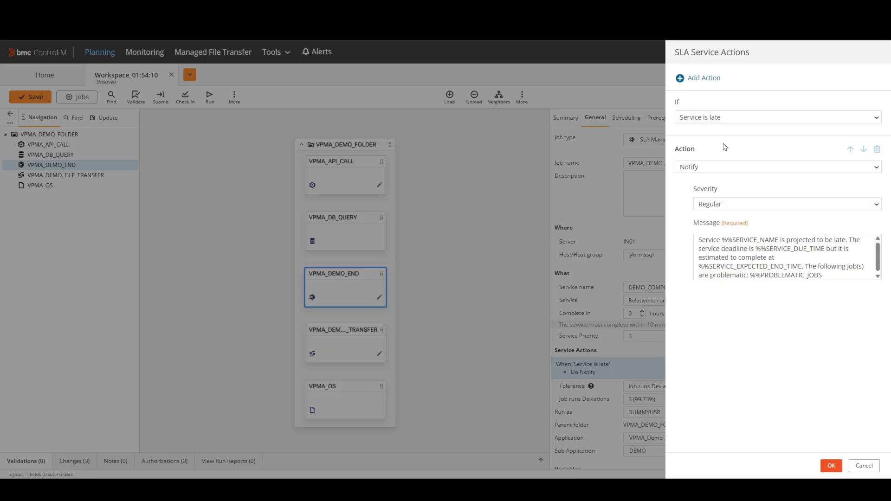
pyautogui.click(863, 466)
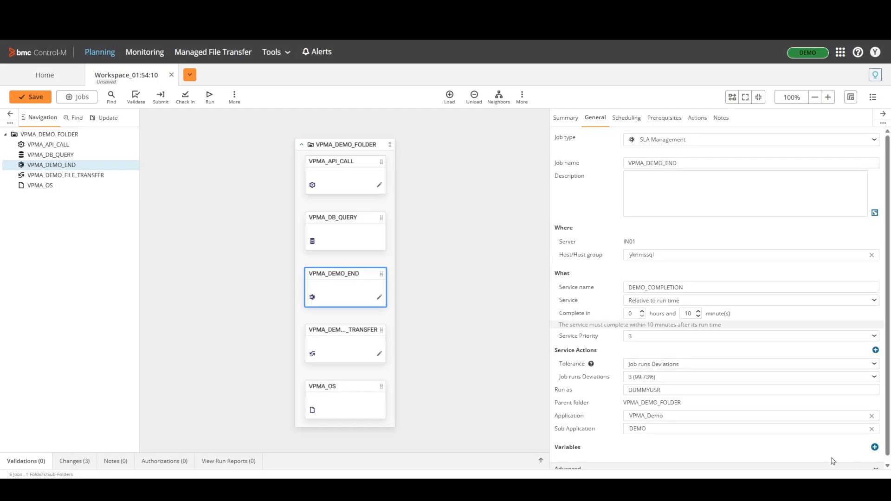
# Step: Review the general settings of the VPMA_DB_QUERY job, including its available database execution types
pyautogui.click(363, 231)
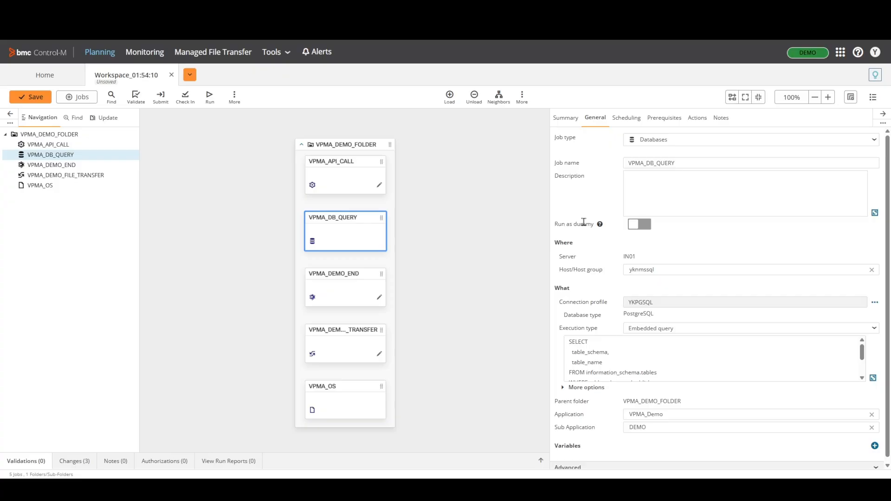
pyautogui.scroll(-1, 583, 234)
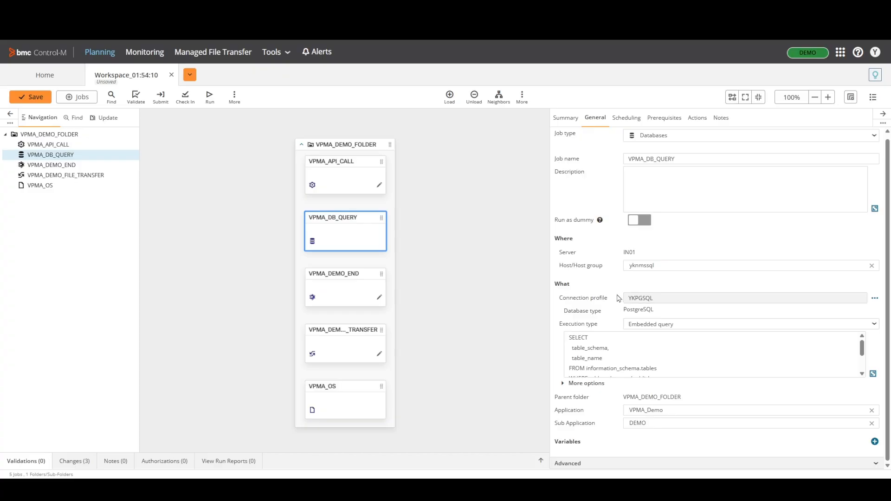
pyautogui.click(652, 325)
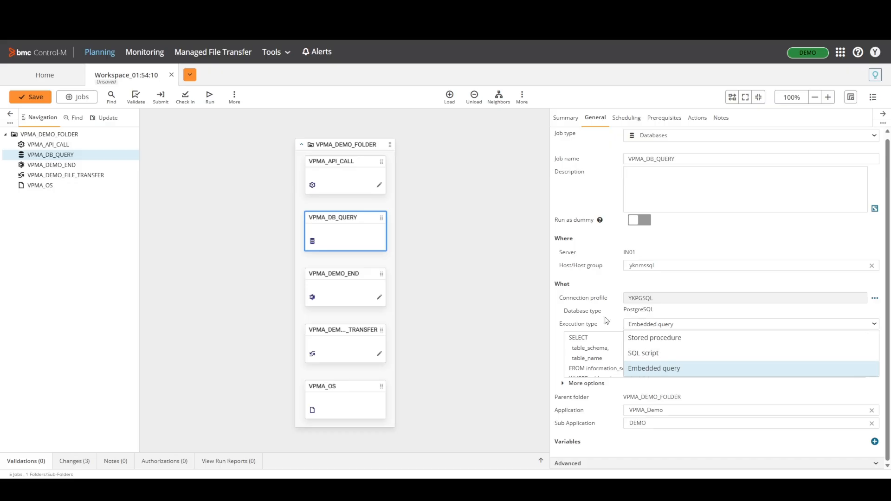
pyautogui.click(605, 317)
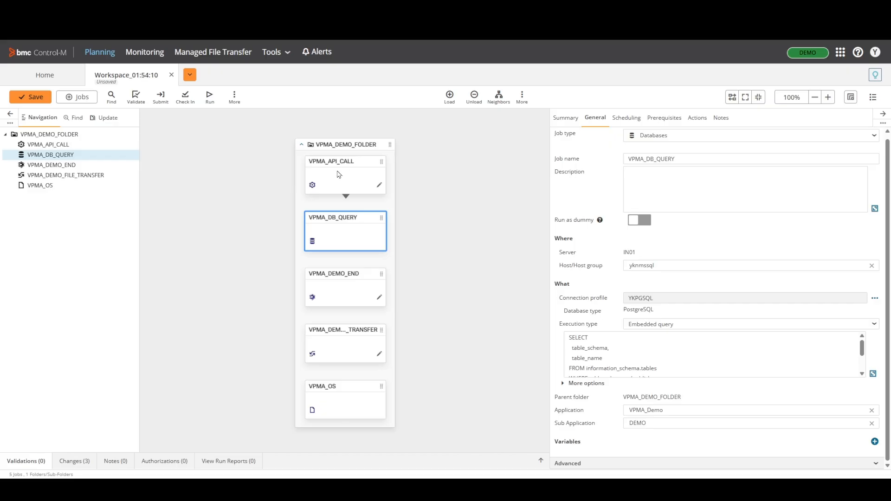
# Step: Try the Every day and None scheduling options on the VPMA_API_CALL job, set its scheduling back to Advanced, and save the workspace
pyautogui.click(337, 174)
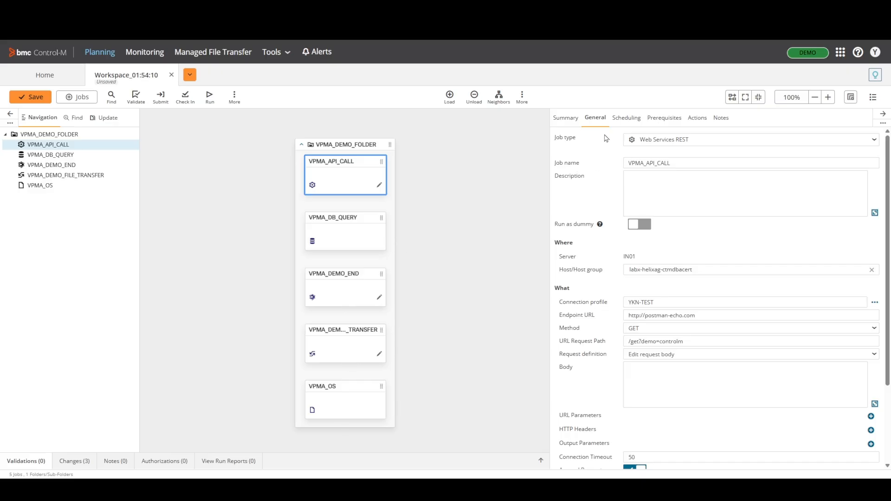
pyautogui.click(630, 122)
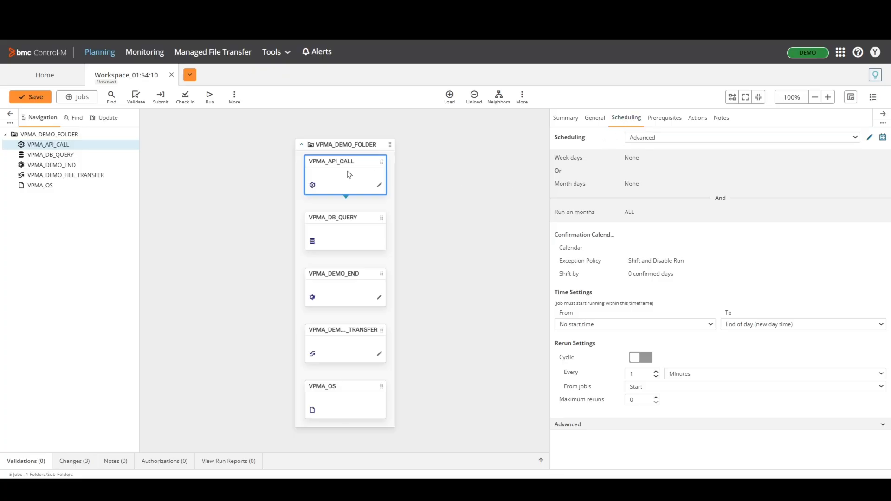
pyautogui.click(642, 140)
pyautogui.click(640, 148)
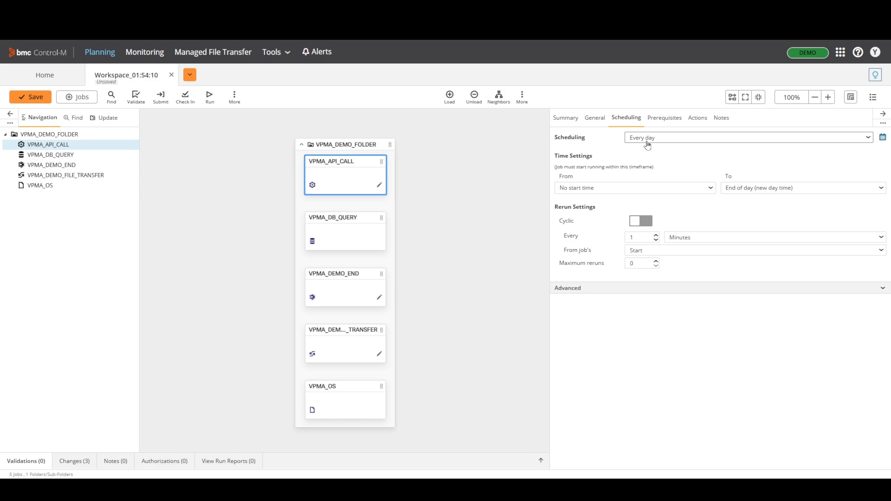
pyautogui.click(648, 142)
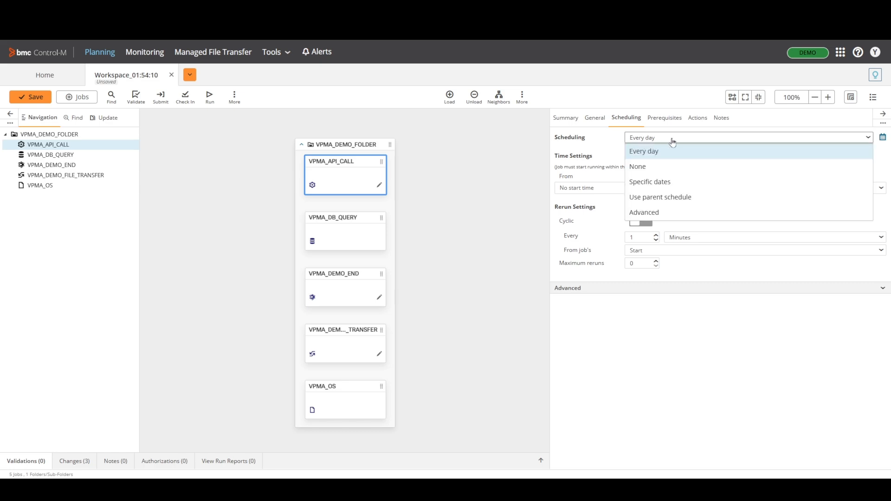
pyautogui.click(670, 172)
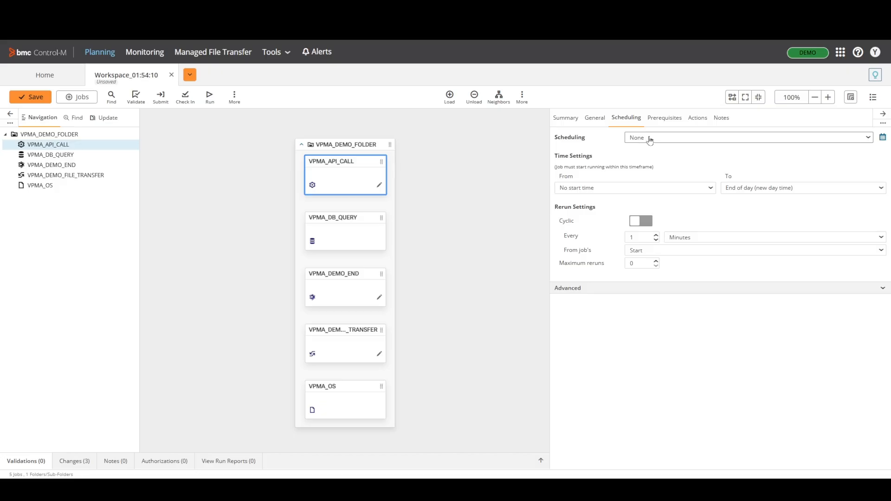
pyautogui.click(649, 139)
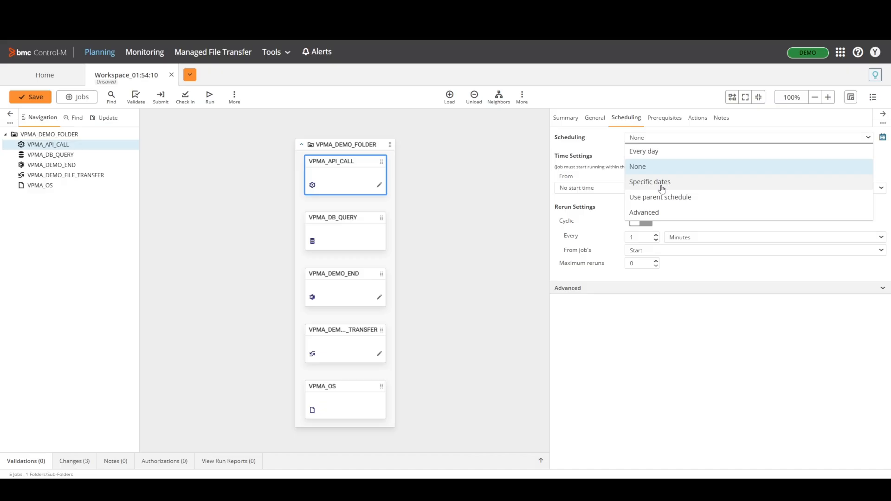
pyautogui.click(654, 213)
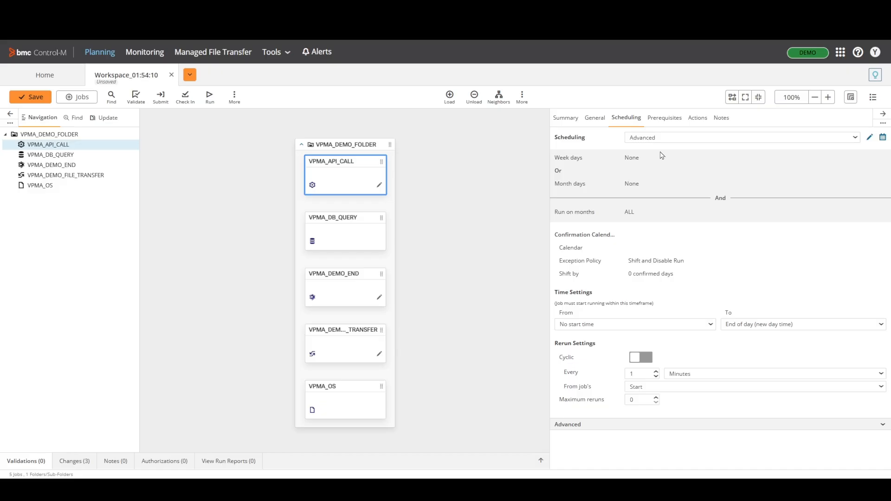
pyautogui.hotkey('ctrl', 's')
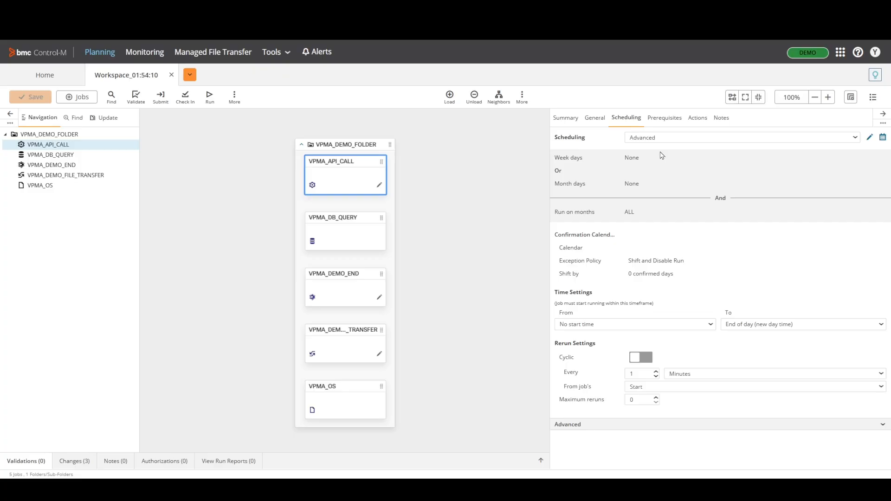
# Step: Review VPMA_API_CALL's advanced scheduling calendar and the available time units for its rerun interval
pyautogui.click(870, 138)
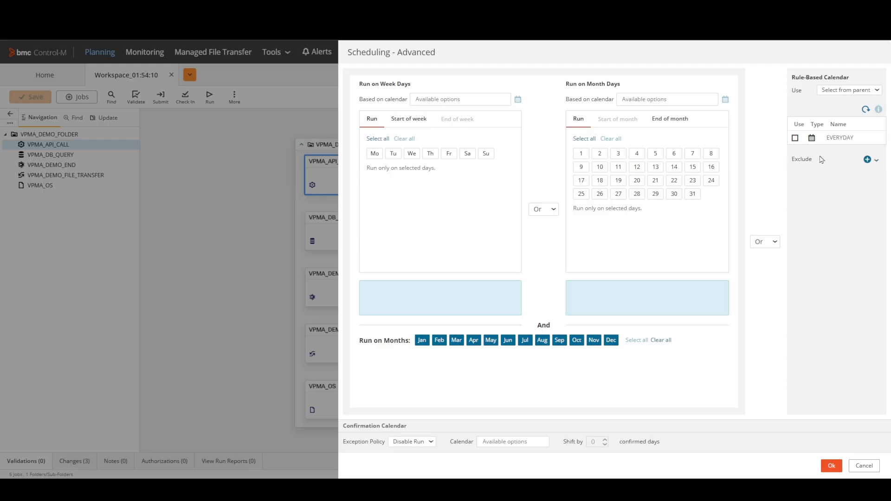
pyautogui.click(859, 466)
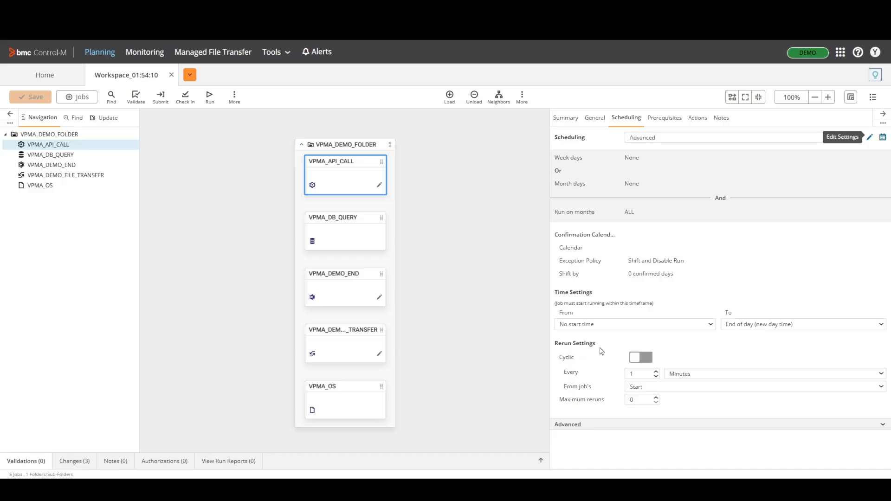
pyautogui.click(682, 374)
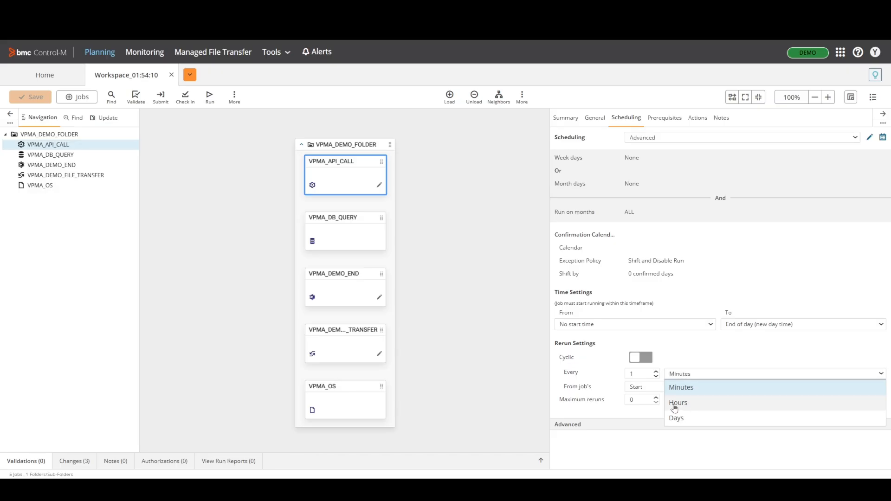
pyautogui.click(604, 383)
# Step: Enable cyclic reruns for VPMA_API_CALL, check the available rerun modes, and turn cyclic off again
pyautogui.click(632, 358)
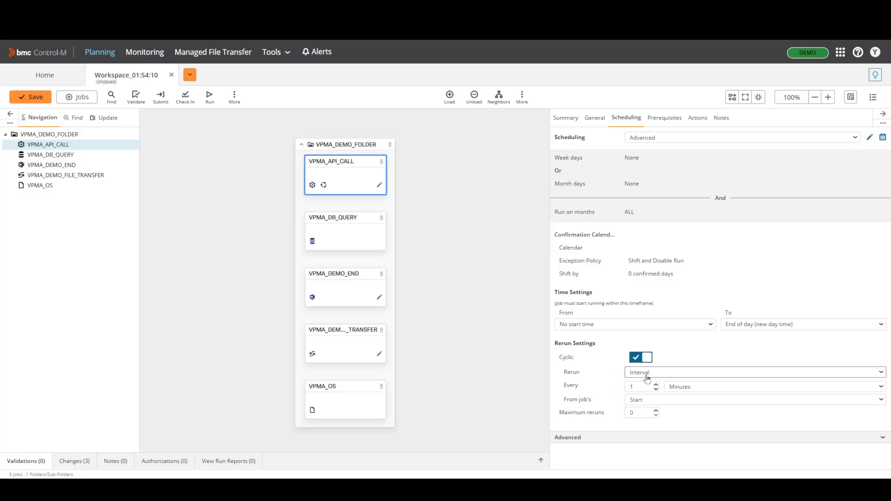
pyautogui.click(647, 375)
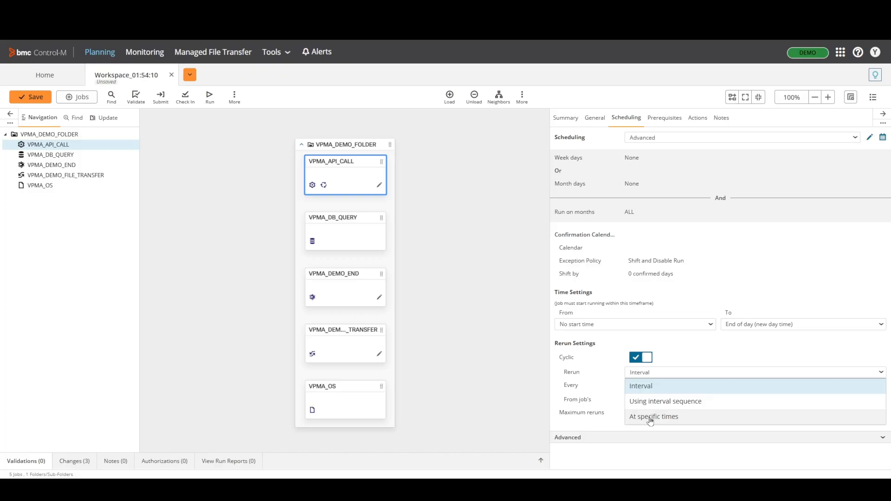
pyautogui.click(640, 357)
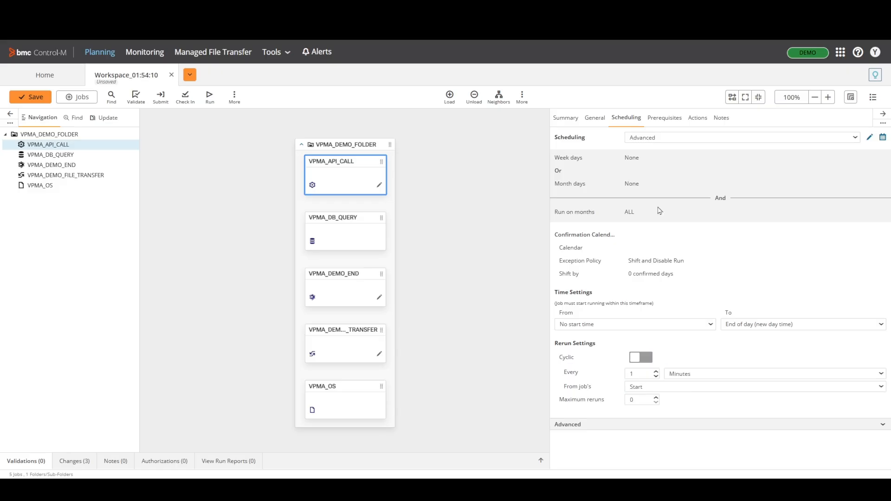
# Step: Review VPMA_API_CALL's prerequisites and action settings, including the notification destinations and action types available for an If-Action
pyautogui.click(654, 122)
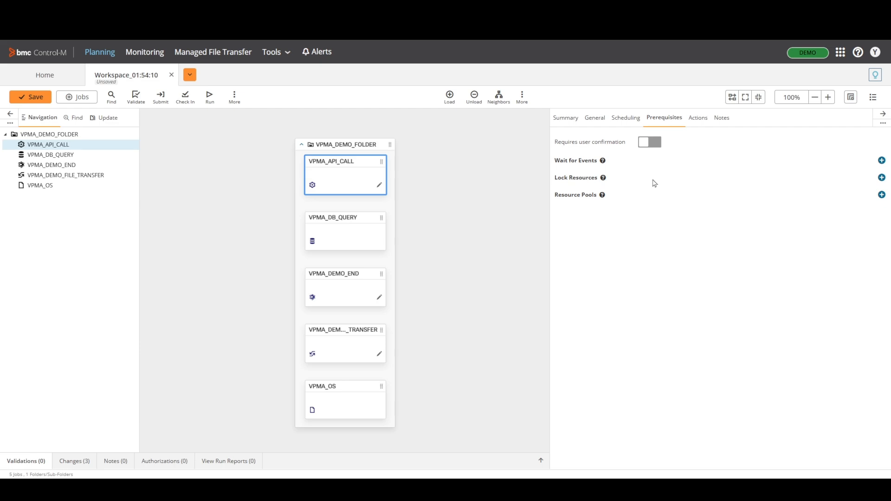
pyautogui.click(693, 122)
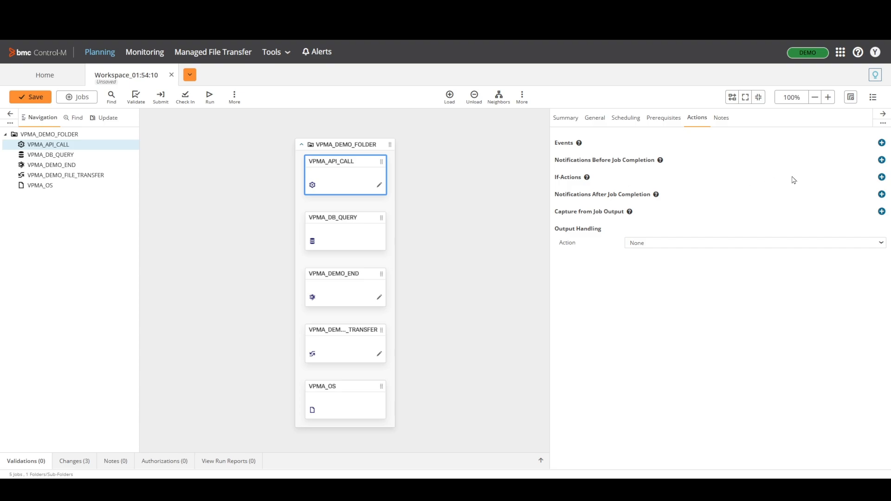
pyautogui.click(882, 177)
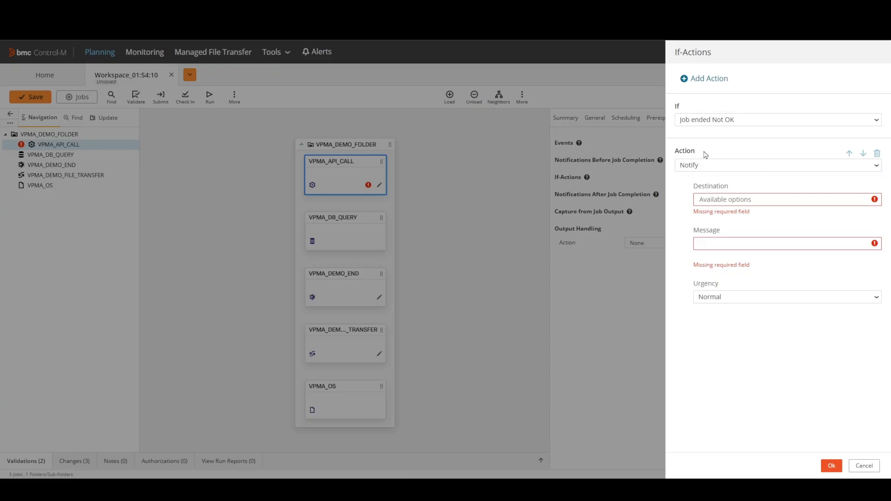
pyautogui.click(715, 199)
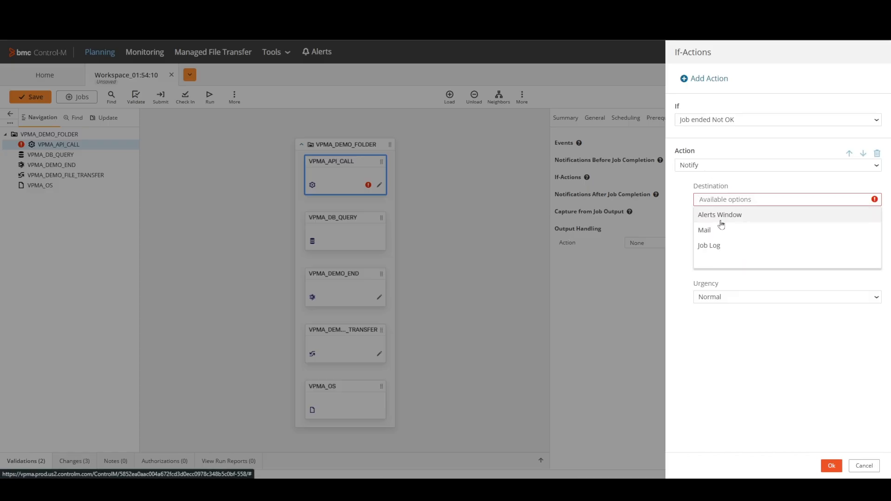
pyautogui.click(710, 167)
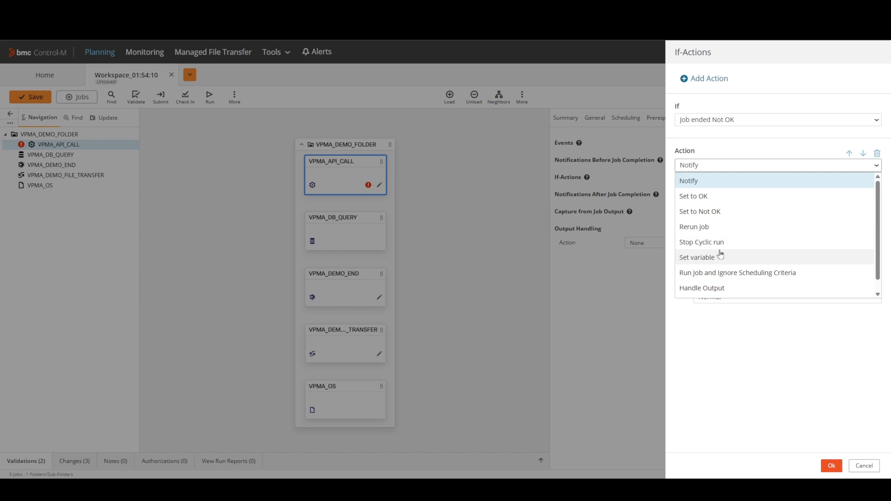
pyautogui.scroll(-1, 723, 253)
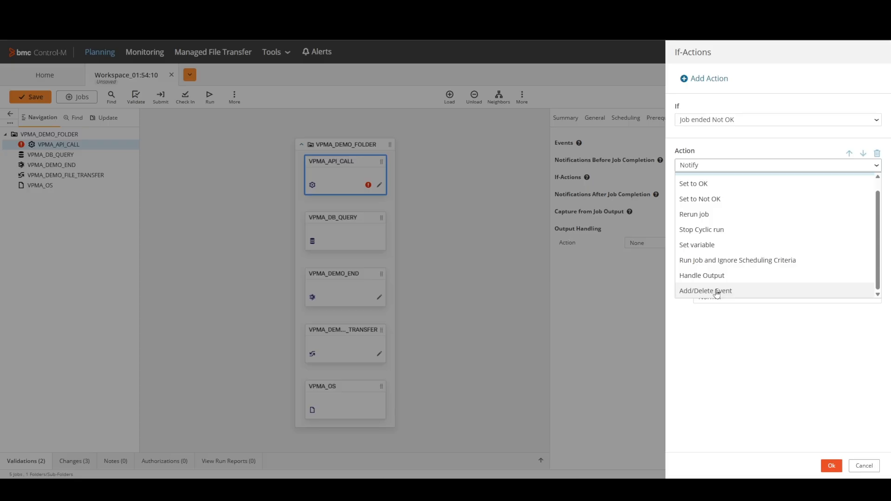
pyautogui.scroll(1, 713, 256)
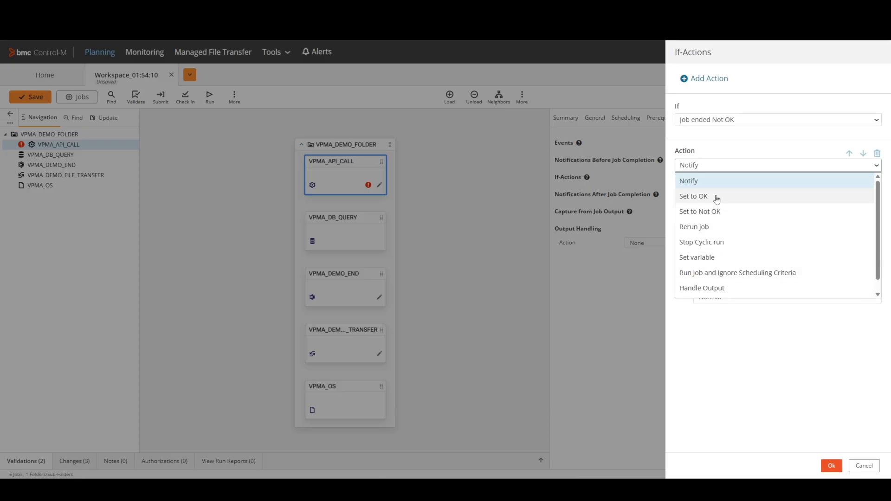
pyautogui.click(713, 147)
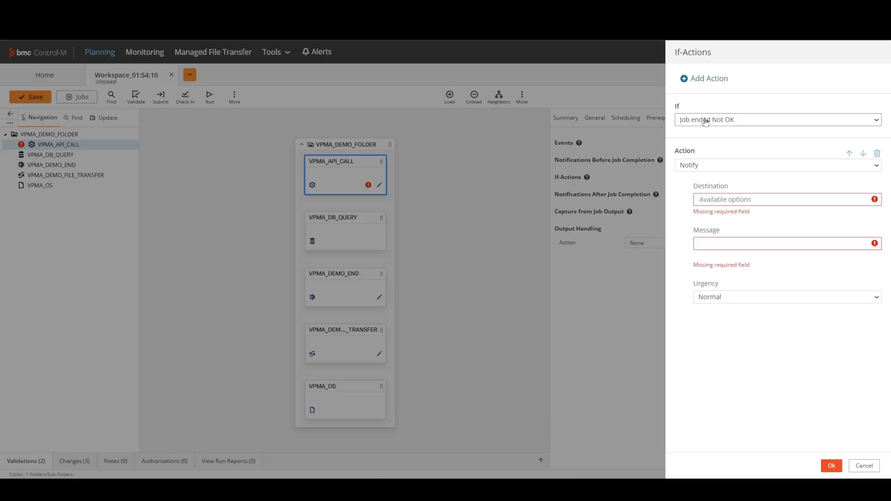
# Step: Try OS completion status as the If-Action condition for VPMA_API_CALL and review the other available conditions
pyautogui.click(705, 122)
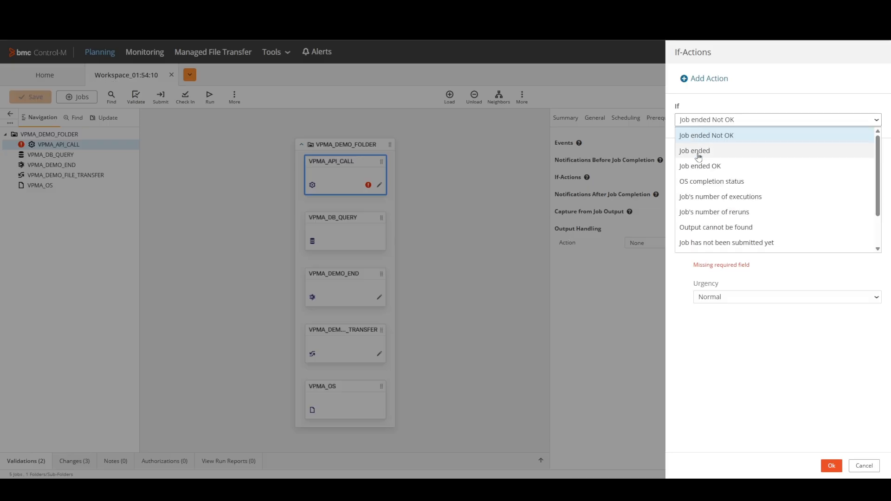
pyautogui.click(709, 182)
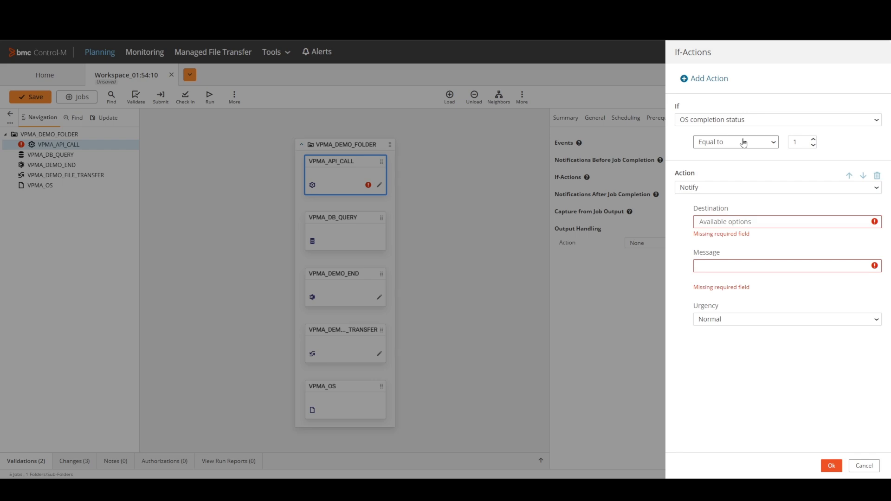
pyautogui.click(798, 141)
pyautogui.click(730, 122)
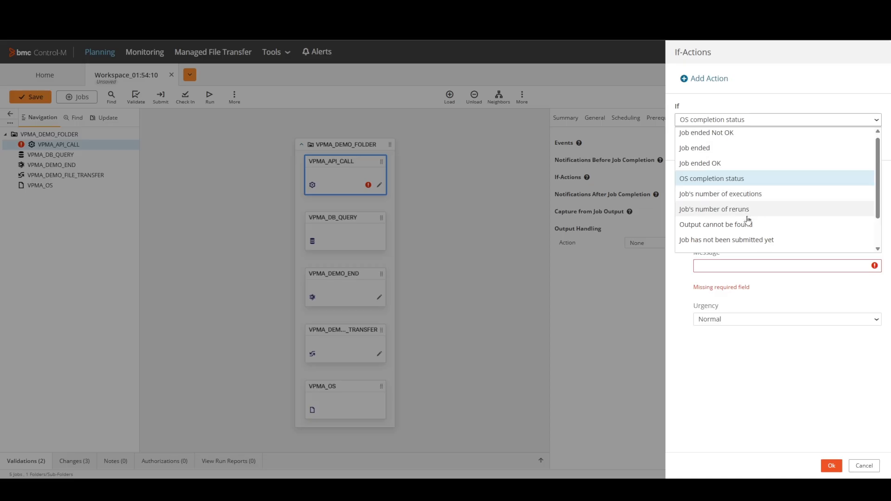
pyautogui.scroll(-1, 735, 200)
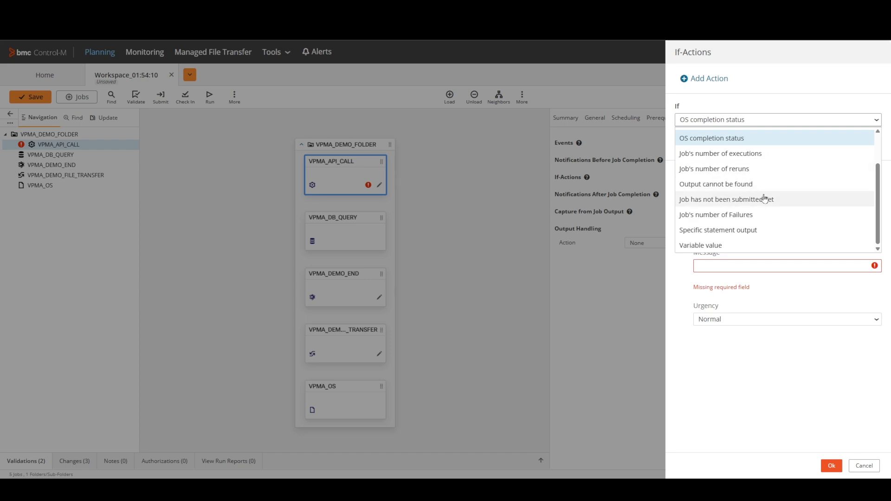
# Step: Try an If-Action that stops the cyclic run when the job's number of failures equals 3, and discard it
pyautogui.click(734, 217)
pyautogui.click(741, 192)
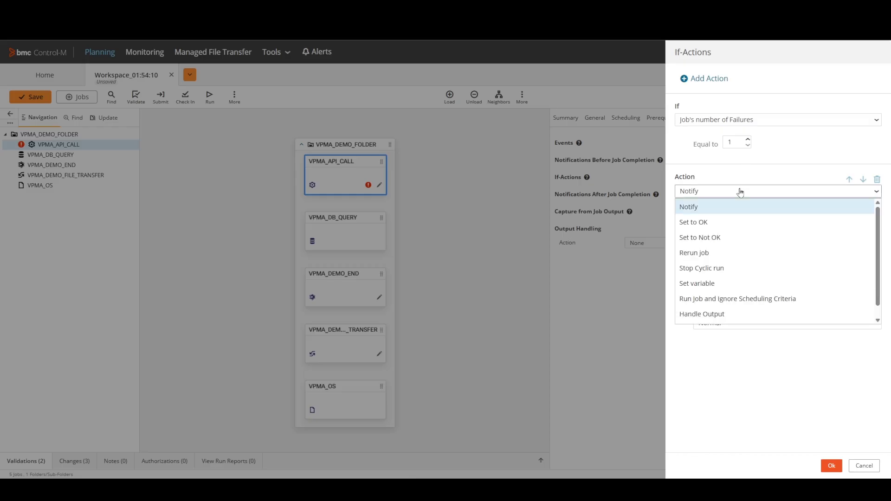
pyautogui.click(730, 271)
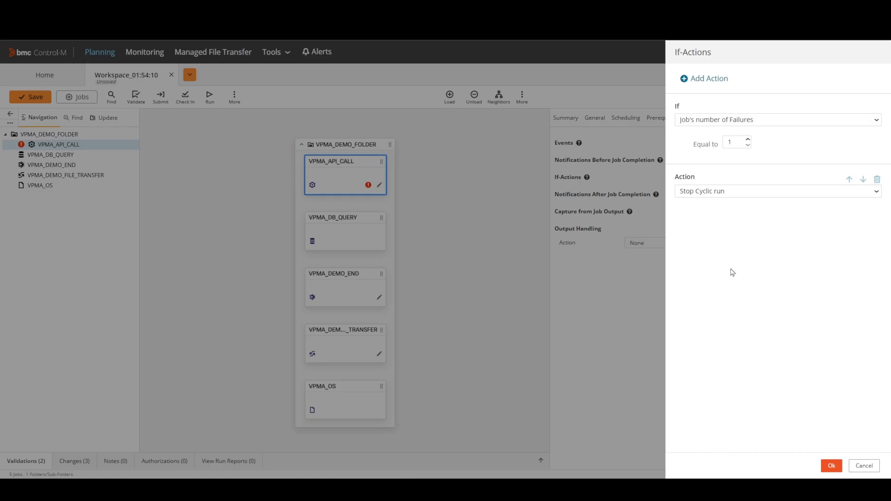
pyautogui.click(747, 140)
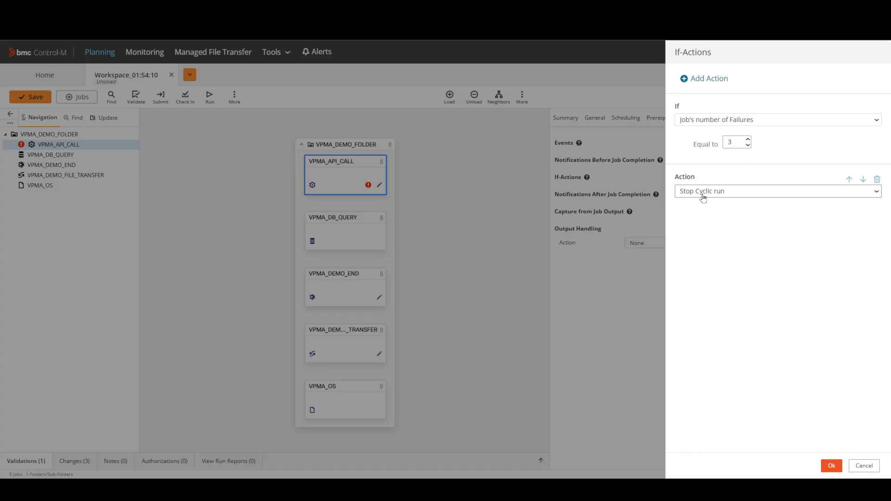
pyautogui.click(865, 467)
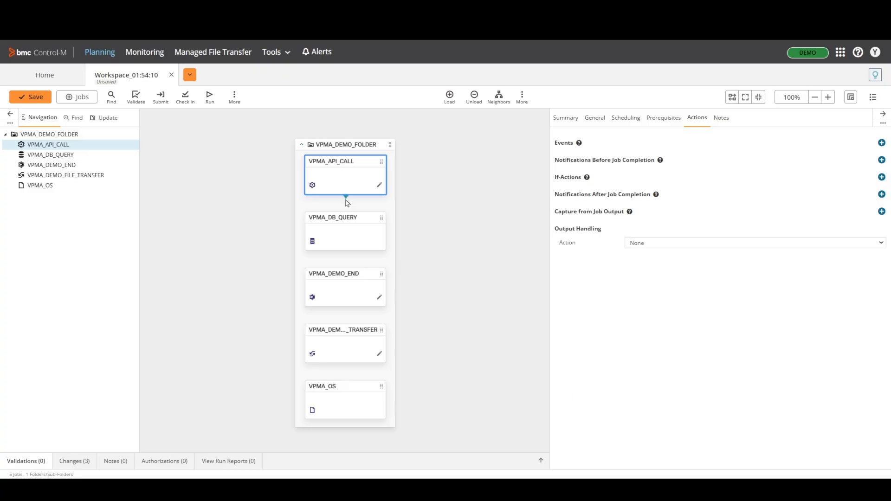
# Step: Link VPMA_API_CALL to VPMA_DB_QUERY and check VPMA_DB_QUERY's prerequisites and actions for the resulting event
pyautogui.moveTo(347, 201); pyautogui.dragTo(345, 221)
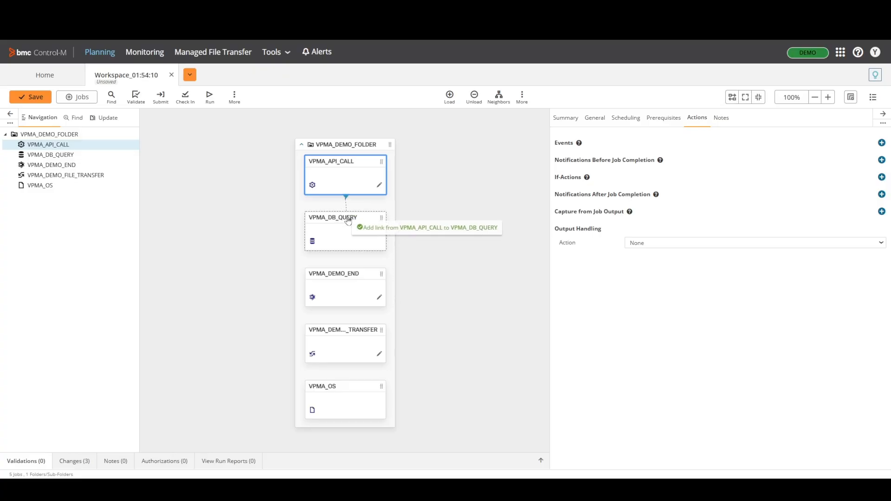
pyautogui.moveTo(345, 222); pyautogui.dragTo(350, 225)
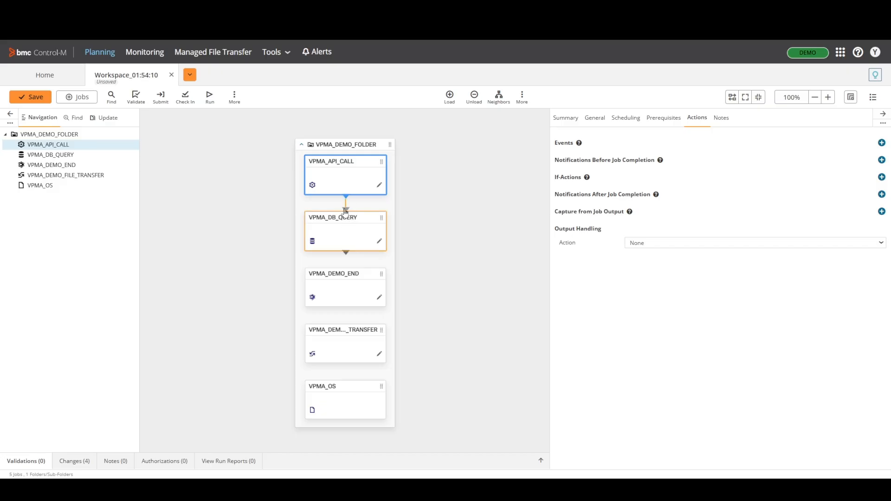
pyautogui.click(663, 119)
pyautogui.click(361, 221)
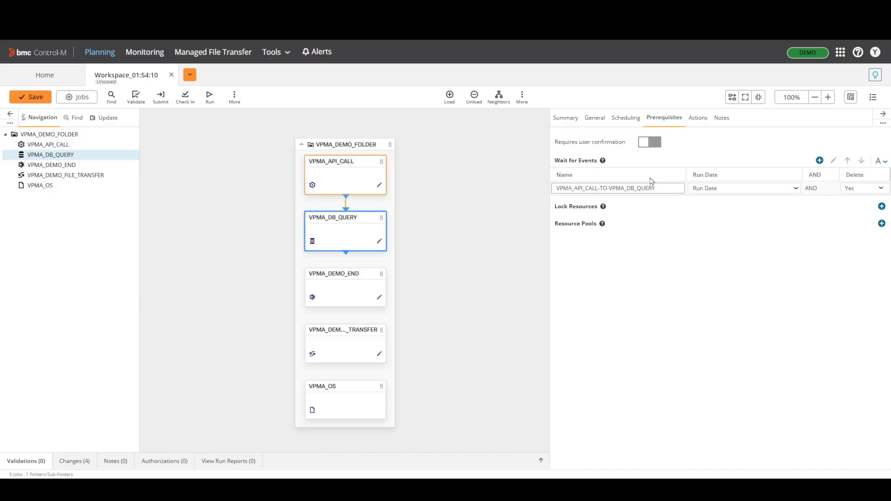
pyautogui.click(695, 120)
pyautogui.click(668, 119)
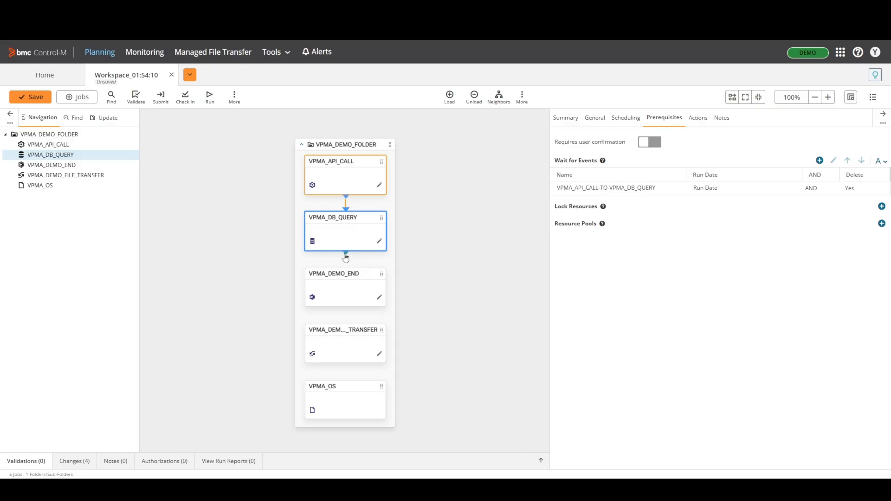
# Step: Link VPMA_DB_QUERY to VPMA_DEMO_FILE_TRANSFER, VPMA_OS and VPMA_DEMO_END as one sequential chain, rearranging the flow layout after each link
pyautogui.moveTo(347, 257); pyautogui.dragTo(323, 351)
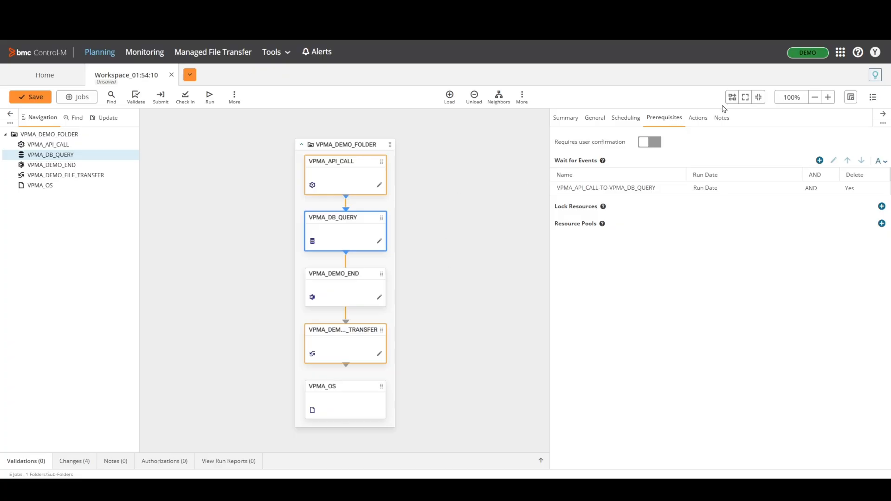
pyautogui.click(729, 95)
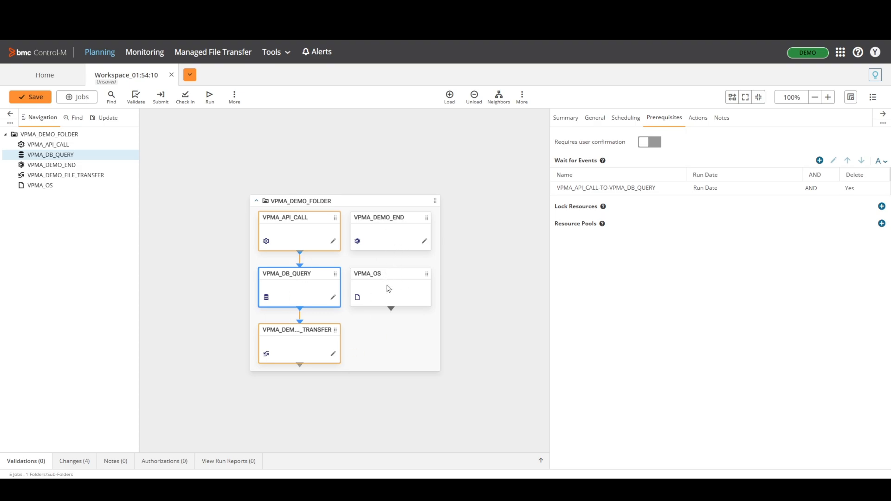
pyautogui.click(301, 335)
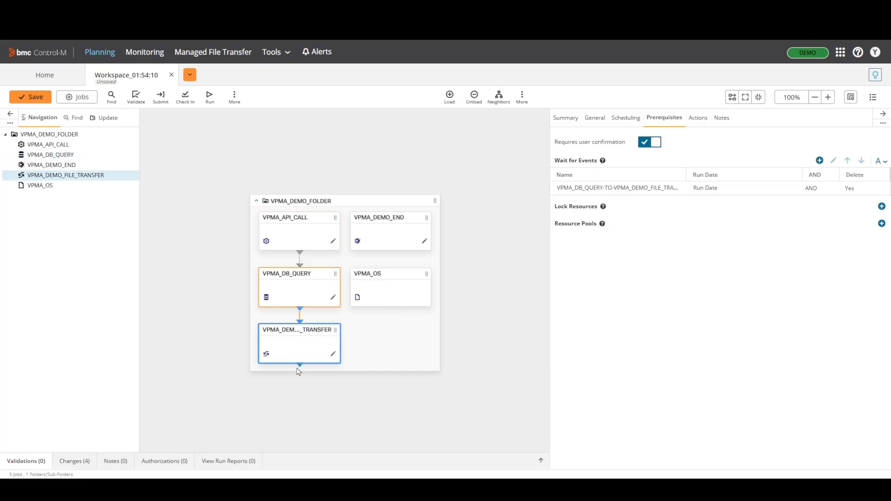
pyautogui.moveTo(300, 370); pyautogui.dragTo(383, 282)
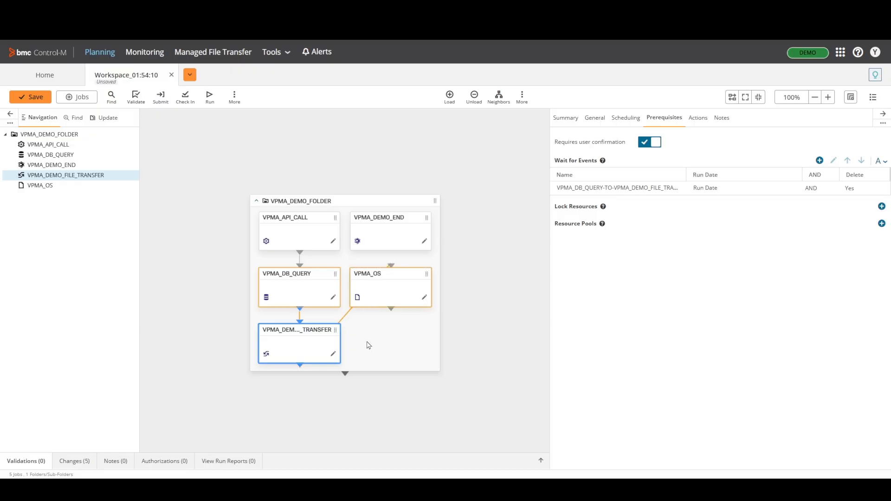
pyautogui.click(732, 97)
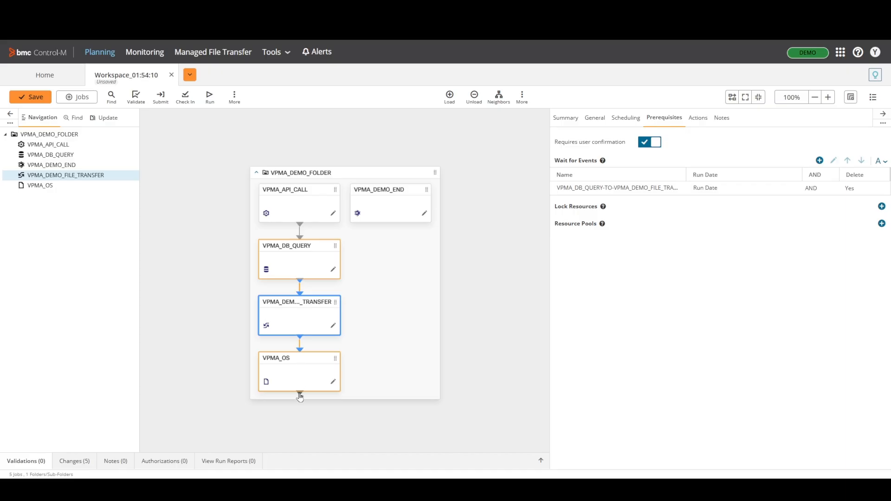
pyautogui.moveTo(300, 397); pyautogui.dragTo(368, 201)
pyautogui.click(733, 97)
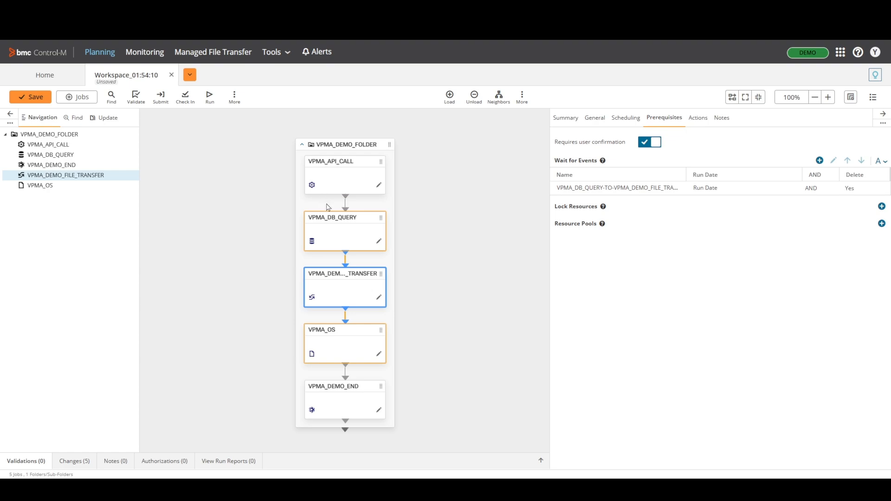
# Step: Review VPMA_API_CALL's general settings and check in VPMA_DEMO_FOLDER
pyautogui.click(329, 179)
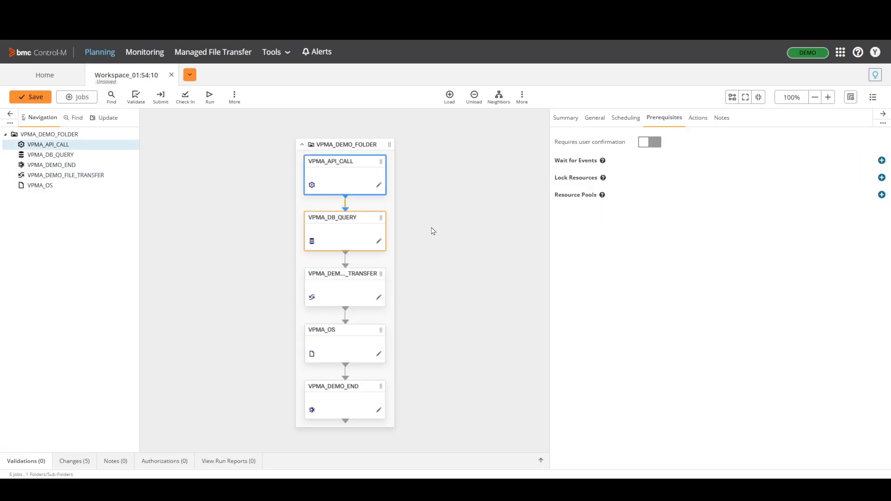
pyautogui.click(599, 122)
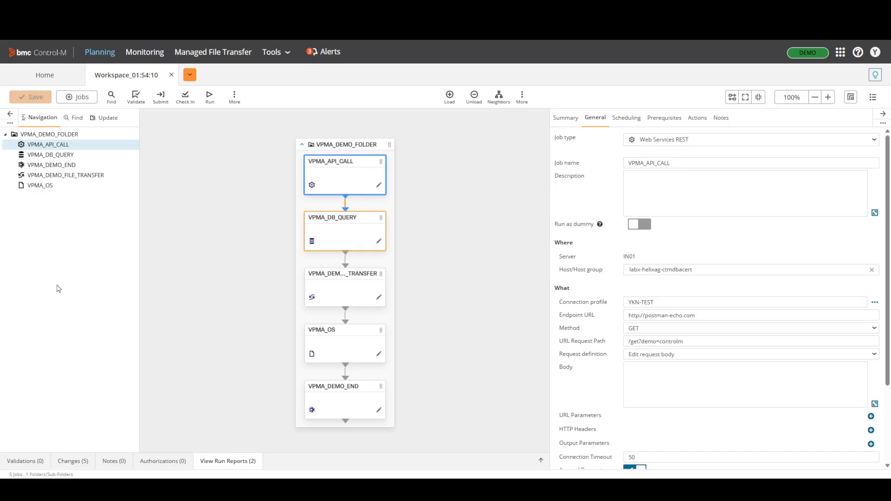
pyautogui.click(342, 146)
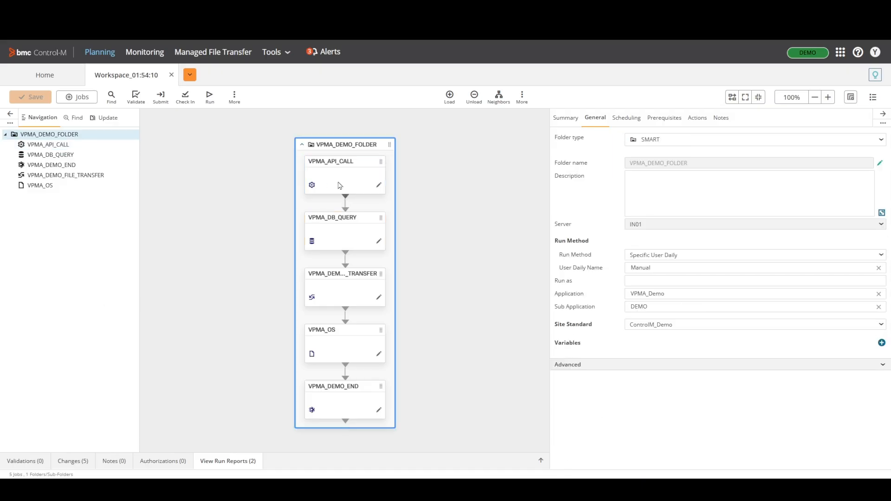
pyautogui.click(185, 96)
pyautogui.click(424, 291)
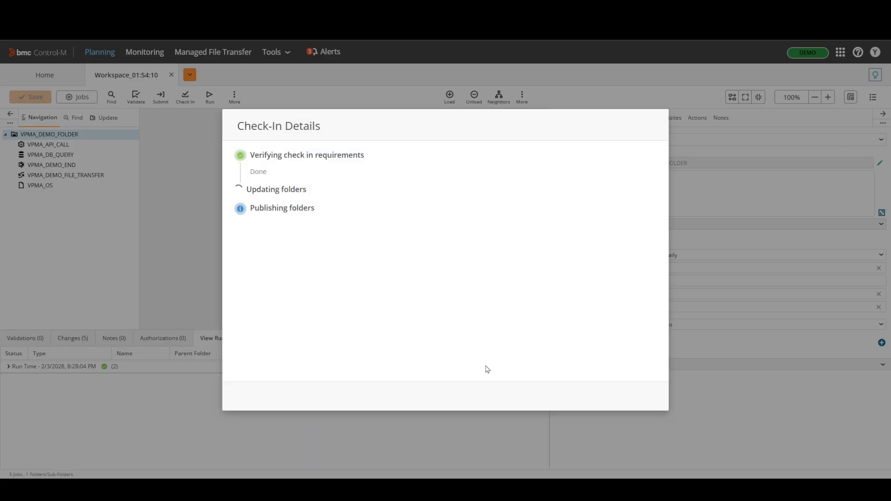
pyautogui.click(640, 398)
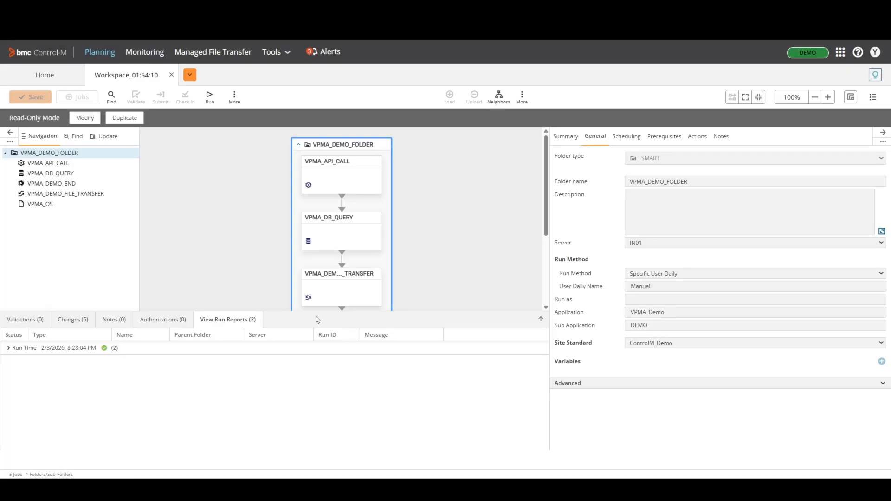
# Step: Run the whole workspace on the current working date, ignoring scheduling criteria and putting it on hold, and dismiss the run notifications
pyautogui.click(210, 99)
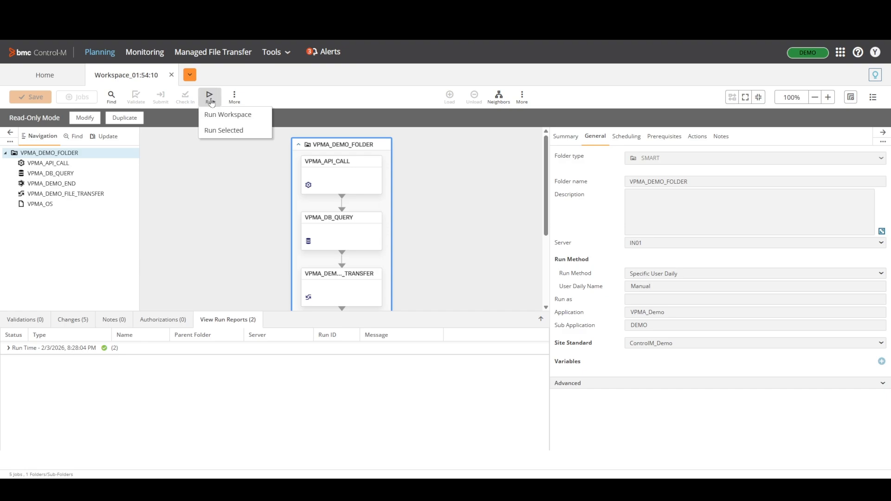
pyautogui.click(233, 119)
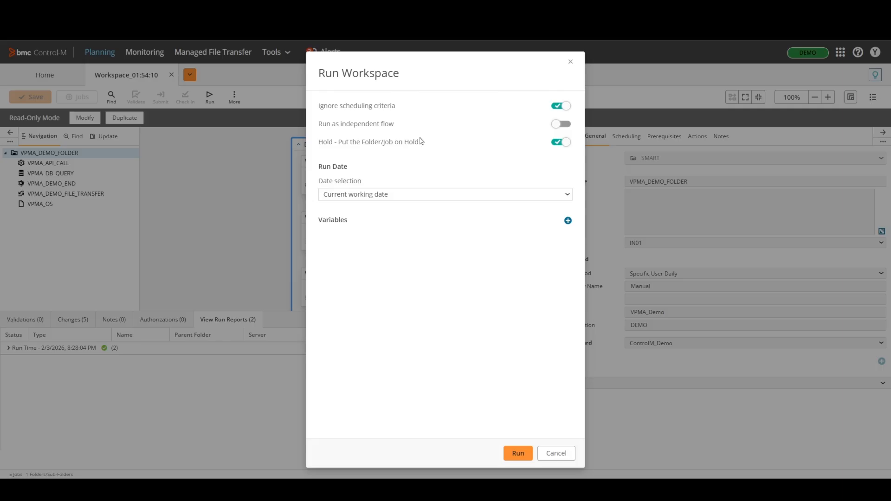
pyautogui.click(515, 455)
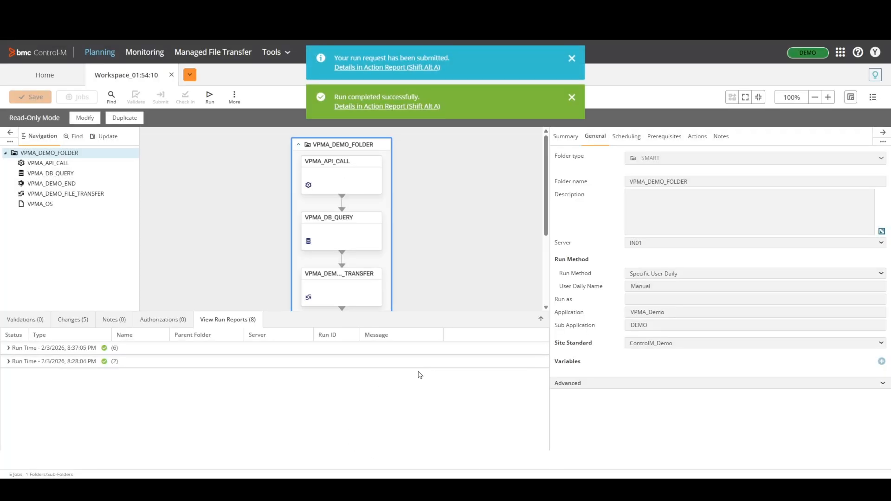
pyautogui.click(572, 97)
pyautogui.click(572, 58)
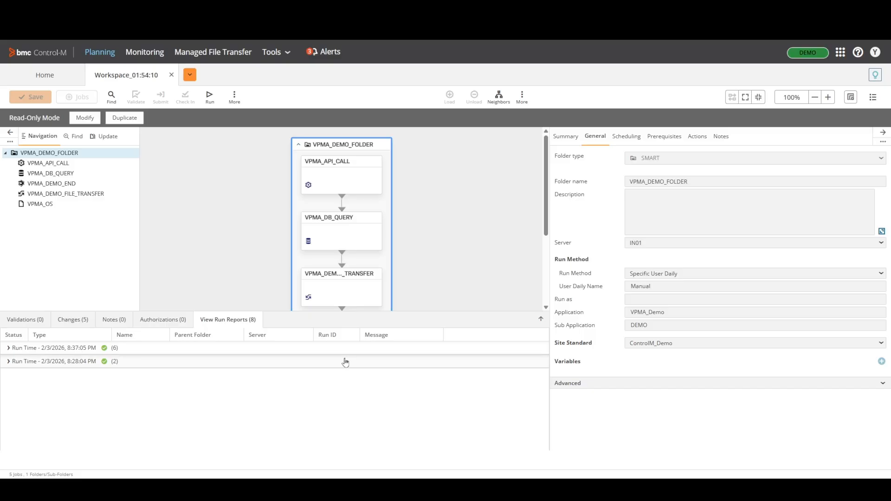
# Step: Switch to Monitoring and review the attributes available for a custom filter on the All Active Jobs viewpoint, without applying one
pyautogui.click(147, 58)
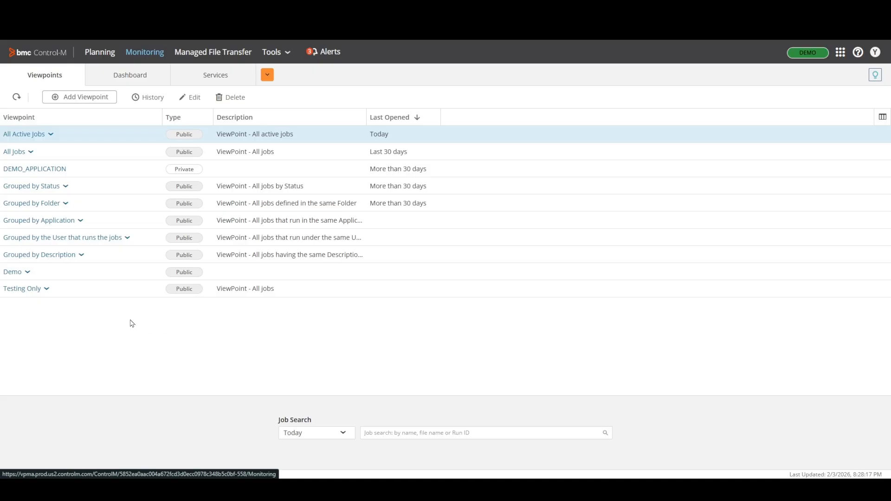
pyautogui.click(51, 135)
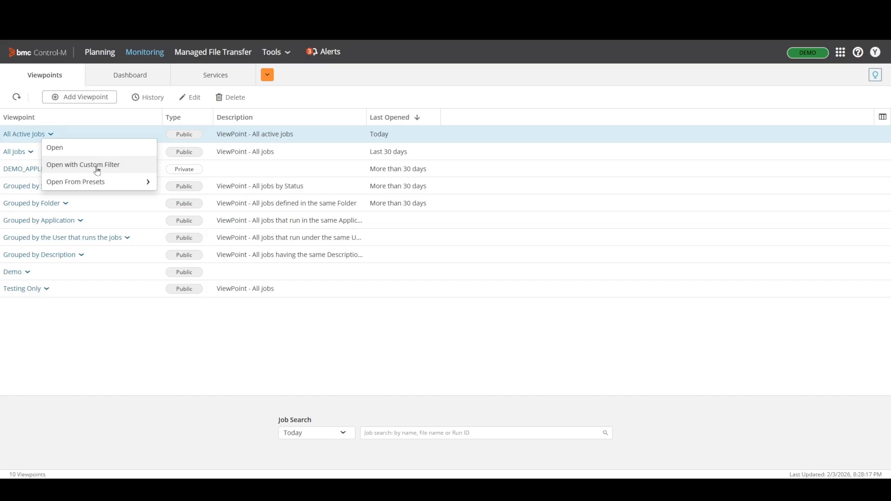
pyautogui.click(97, 171)
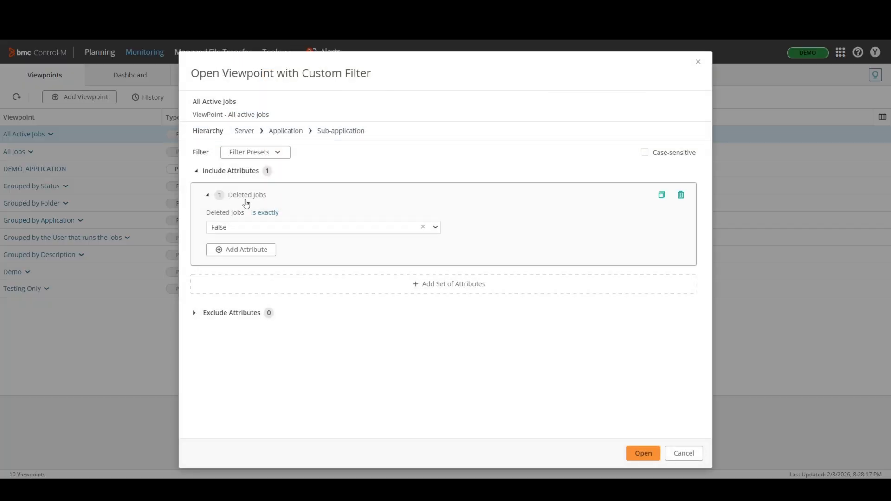
pyautogui.click(244, 251)
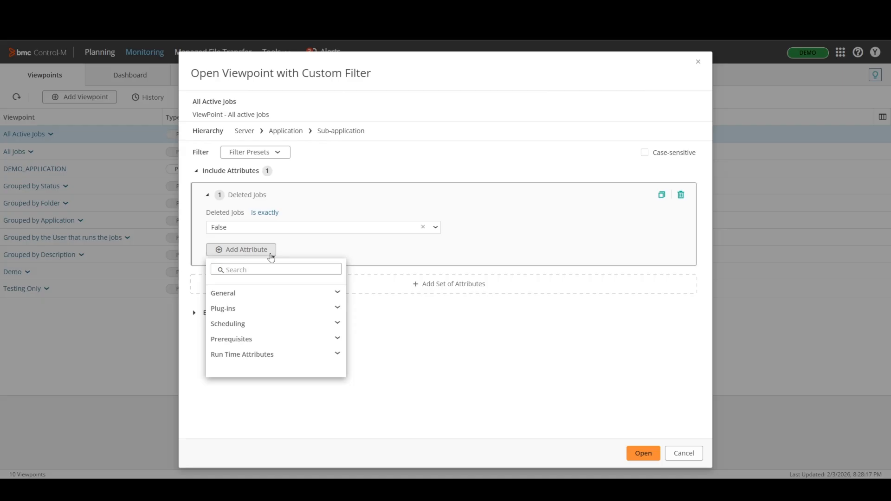
pyautogui.click(258, 294)
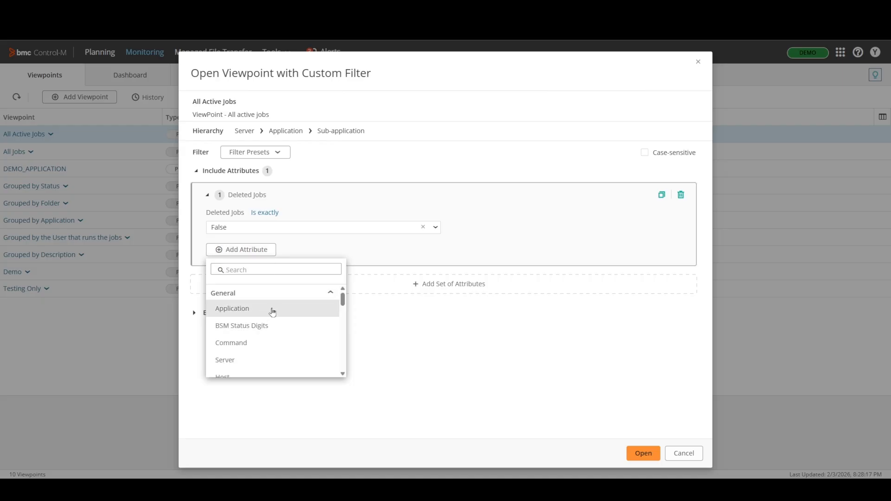
pyautogui.scroll(-1, 274, 313)
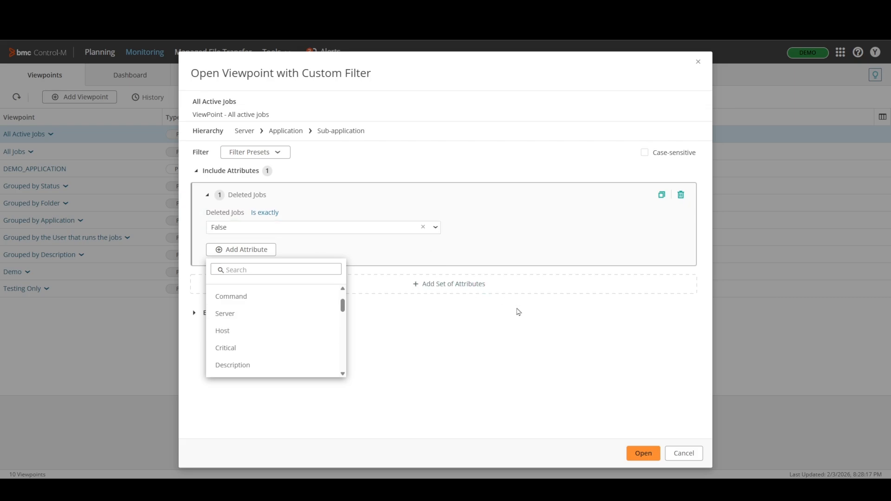
pyautogui.click(498, 353)
pyautogui.click(687, 454)
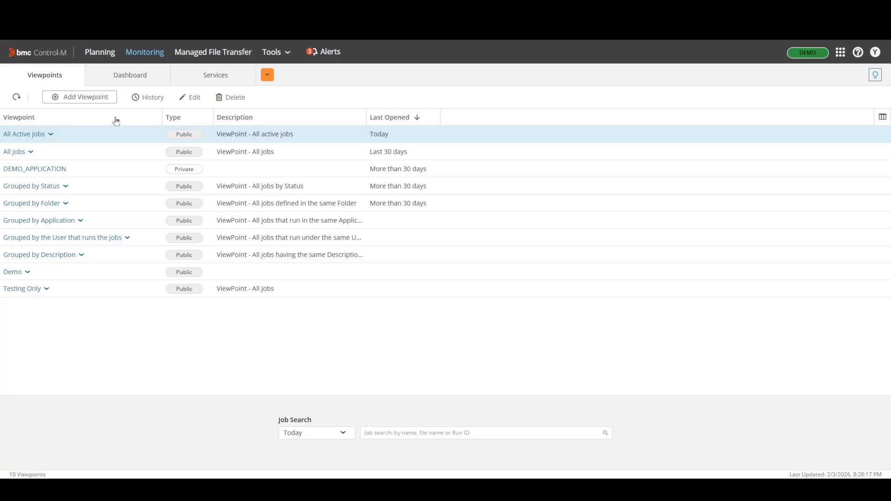
# Step: Open the All Active Jobs viewpoint and release VPMA_DEMO_FOLDER from hold
pyautogui.click(31, 138)
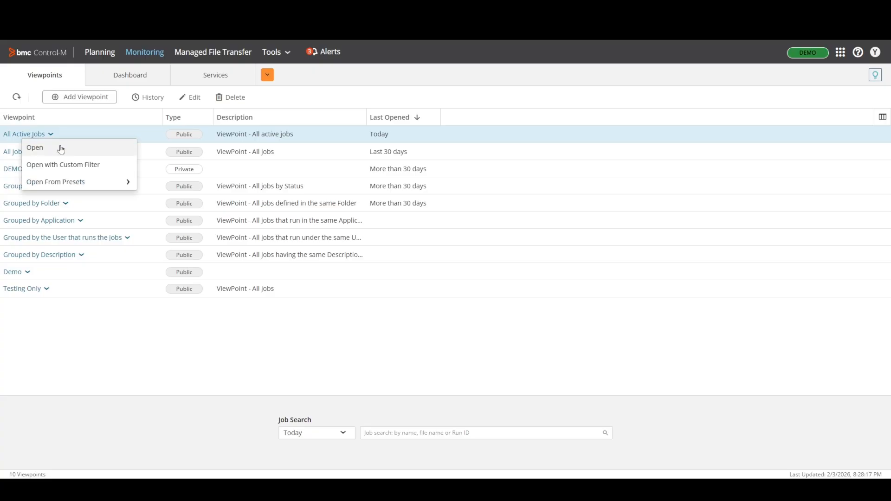
pyautogui.click(61, 150)
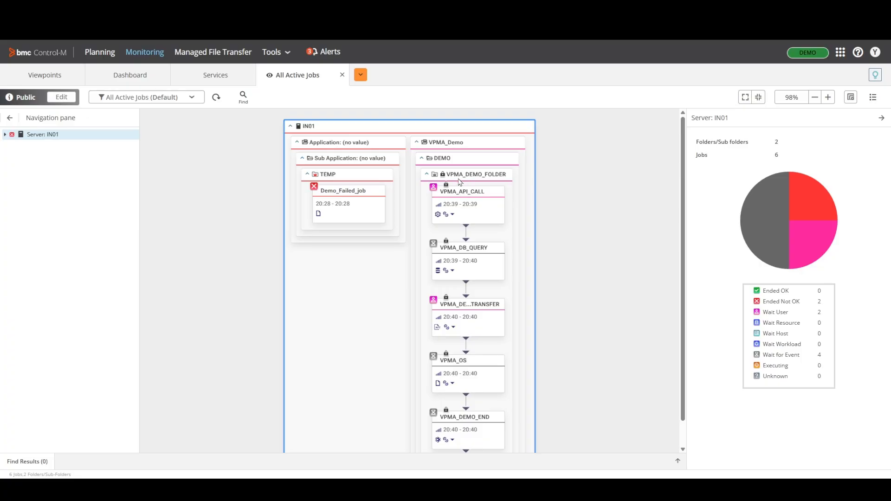
pyautogui.click(460, 182)
pyautogui.rightClick(460, 180)
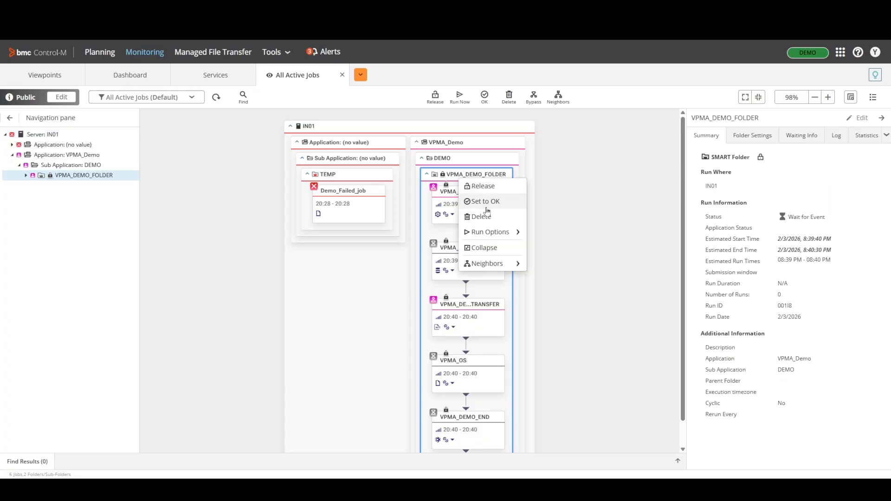
pyautogui.click(487, 192)
pyautogui.click(570, 333)
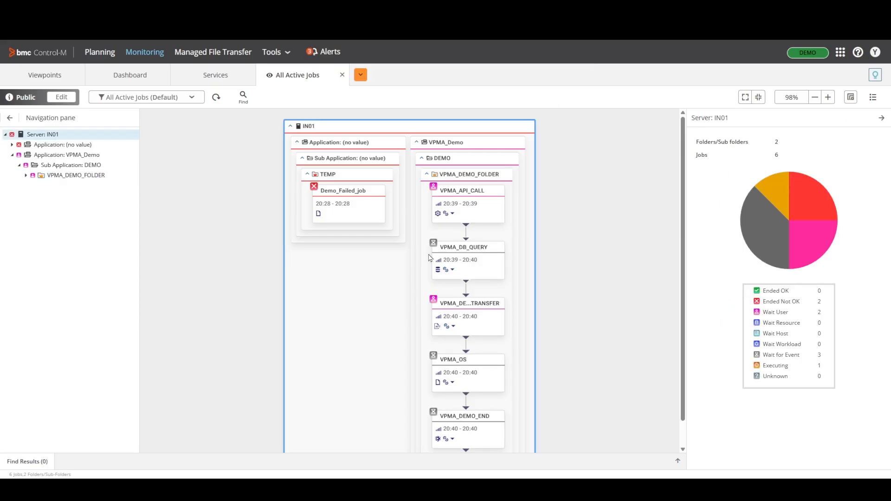
# Step: Confirm the waiting jobs VPMA_DEMO_FILE_TRANSFER and VPMA_API_CALL so they can run
pyautogui.moveTo(453, 209)
pyautogui.rightClick(455, 312)
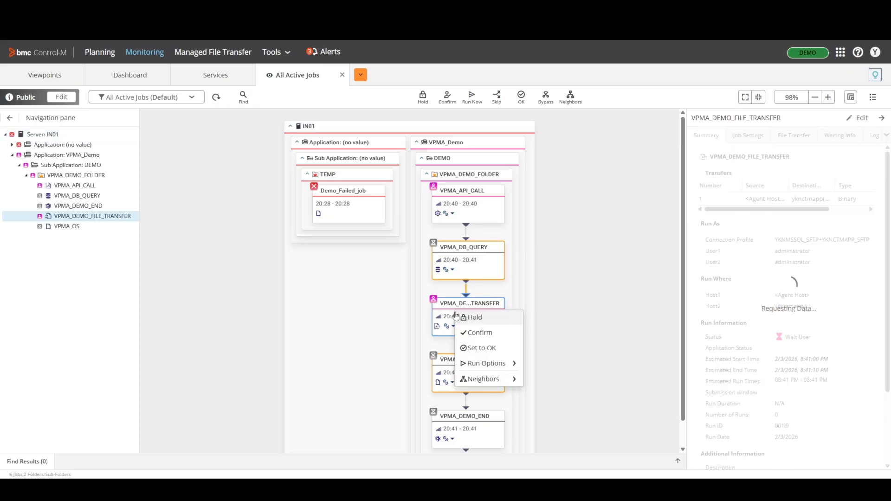
pyautogui.click(478, 334)
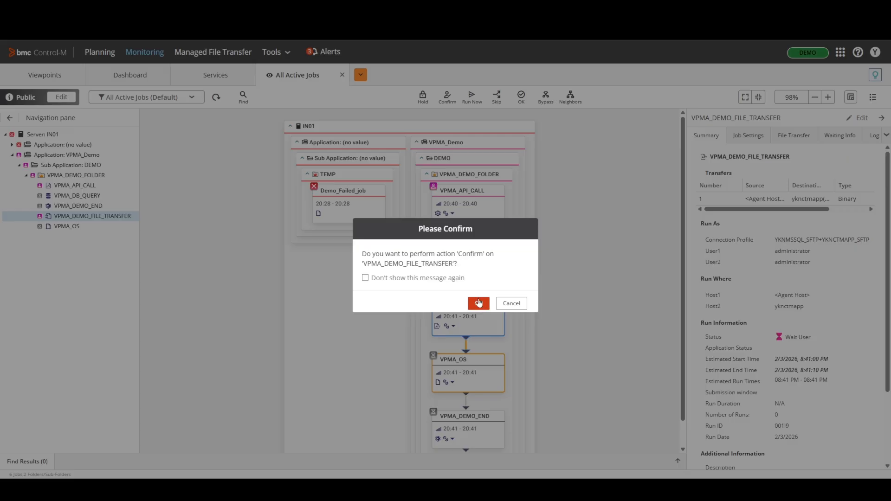
pyautogui.click(478, 304)
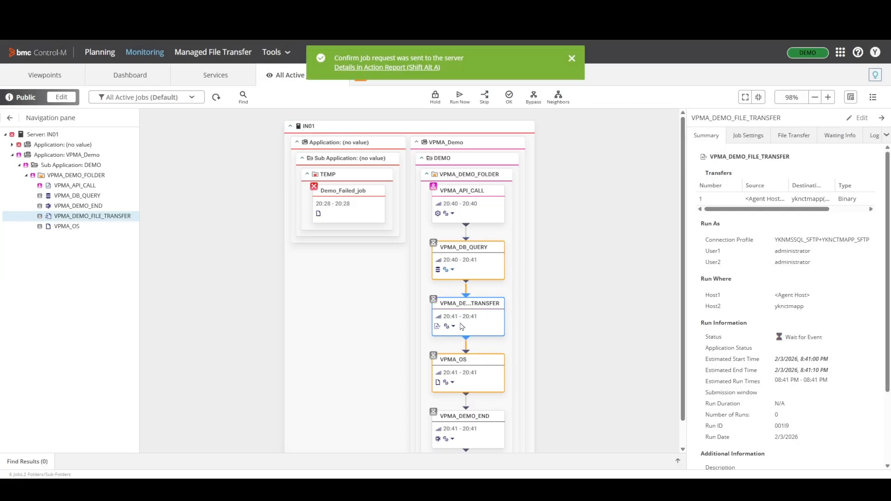
pyautogui.rightClick(457, 203)
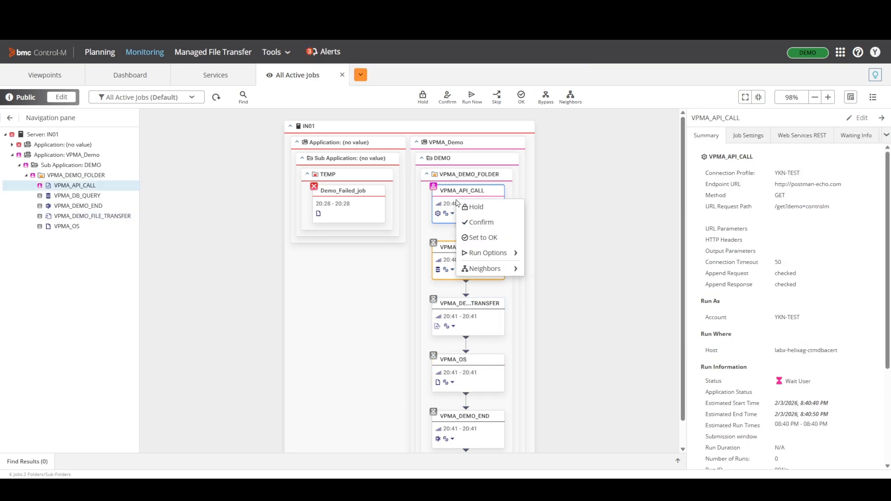
pyautogui.click(480, 225)
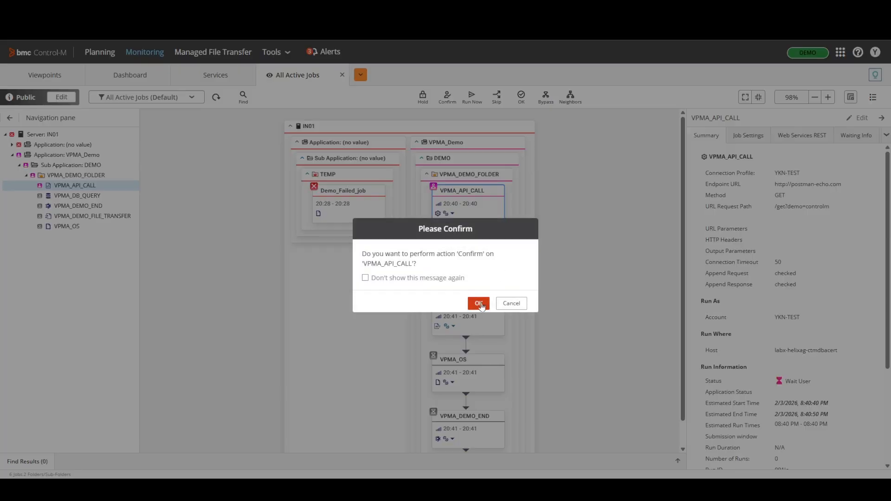
pyautogui.click(478, 304)
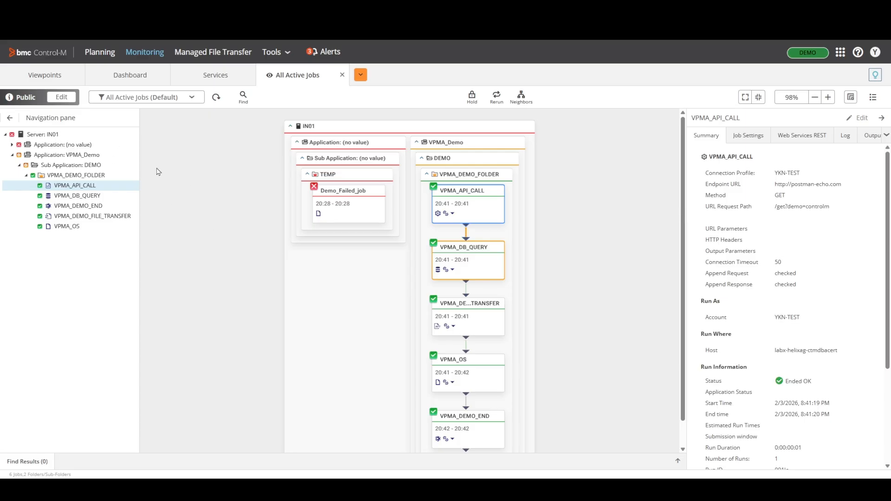
# Step: Review the run status summaries of server IN01, the VPMA_Demo application and VPMA_DEMO_FOLDER
pyautogui.click(37, 134)
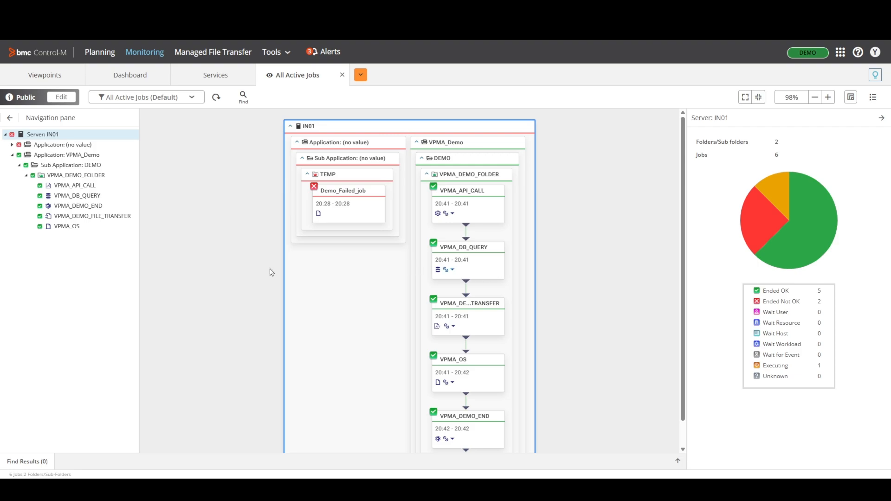
pyautogui.click(51, 146)
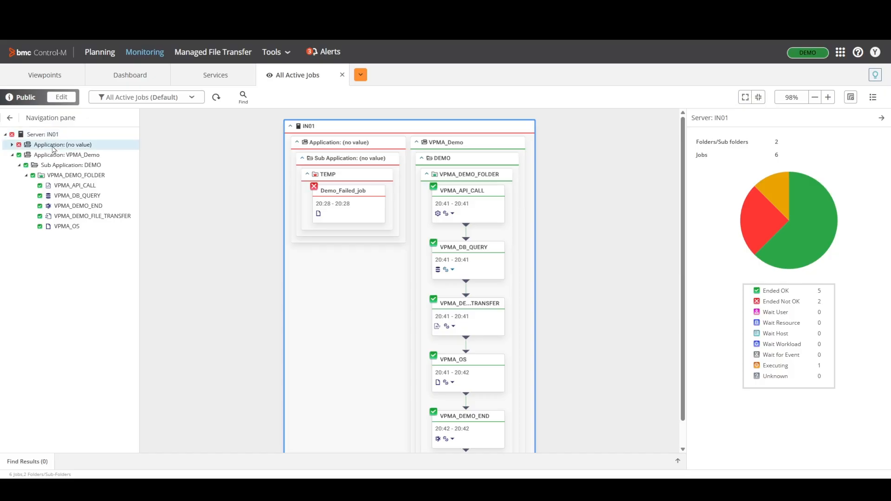
pyautogui.click(55, 155)
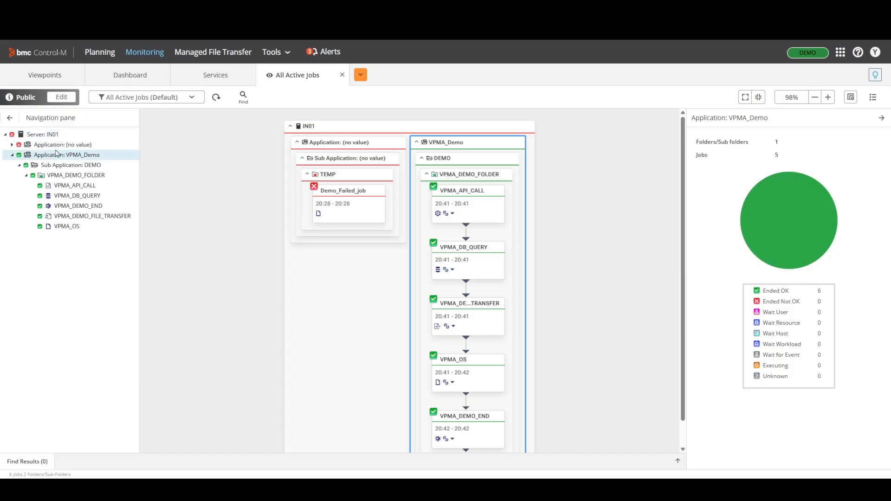
pyautogui.click(76, 175)
pyautogui.click(76, 186)
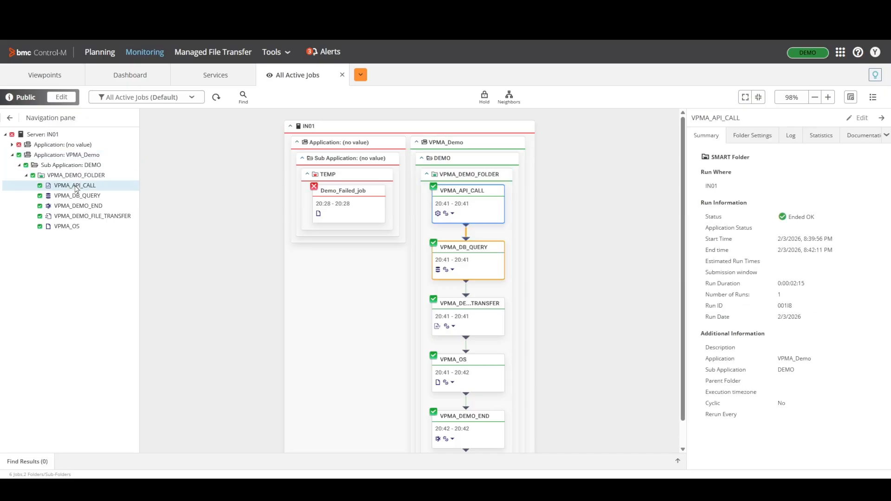
pyautogui.click(76, 176)
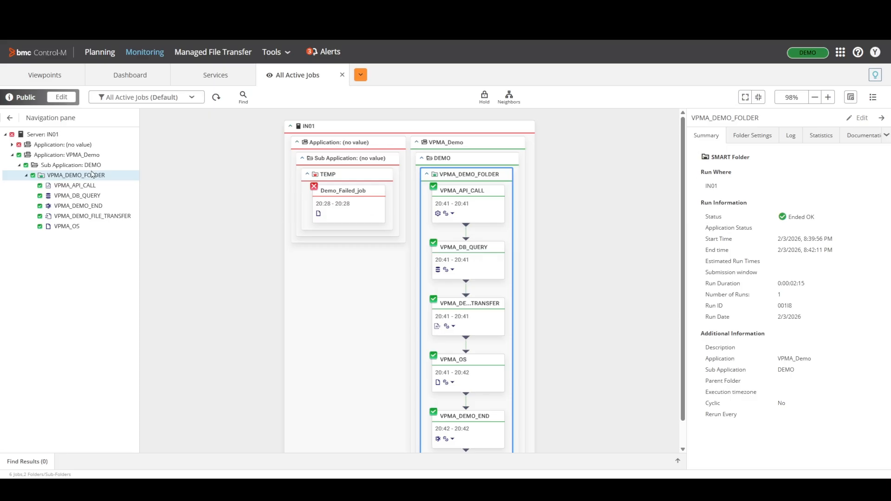
# Step: Widen the job details area and examine VPMA_API_CALL's summary, including its run information
pyautogui.click(87, 186)
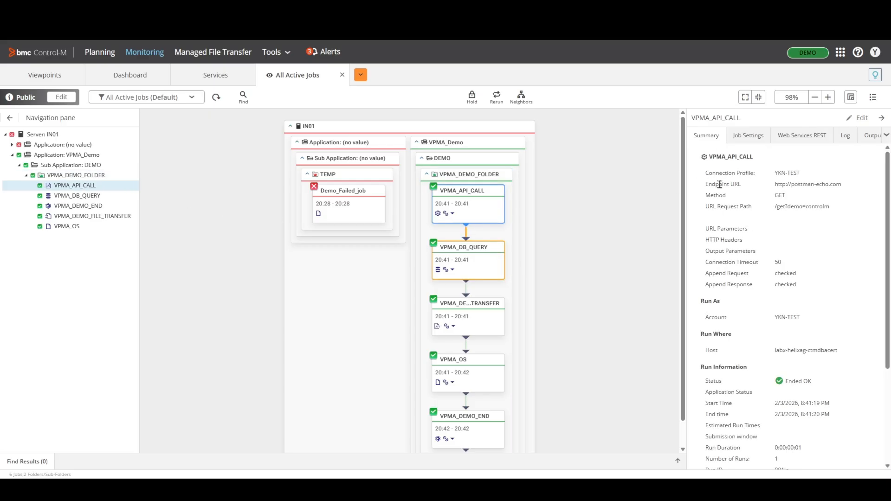
pyautogui.moveTo(685, 175); pyautogui.dragTo(587, 176)
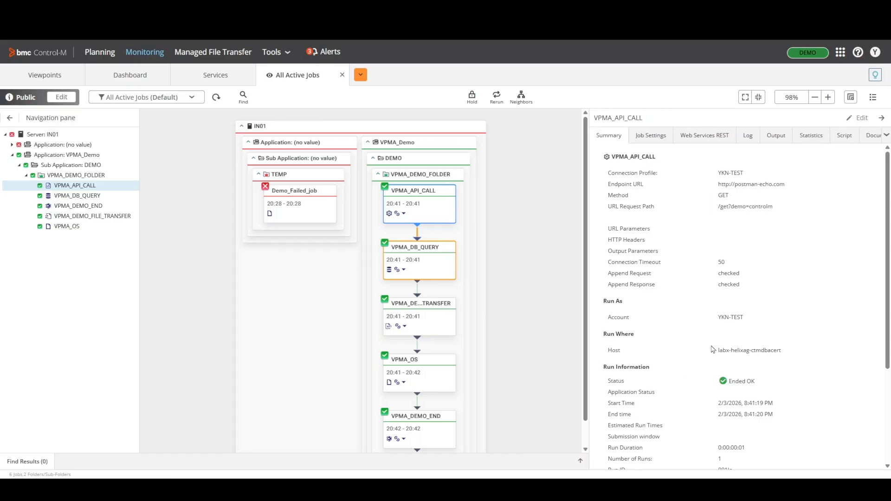
pyautogui.scroll(-1, 703, 360)
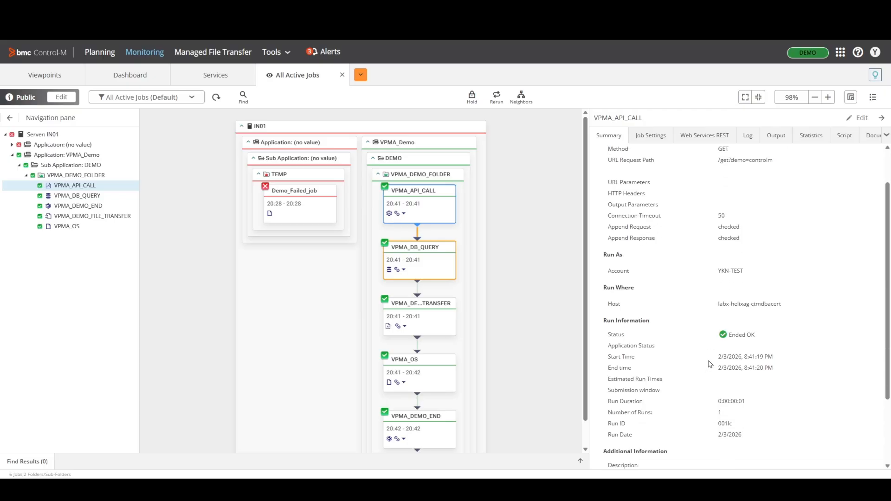
pyautogui.scroll(-1, 708, 366)
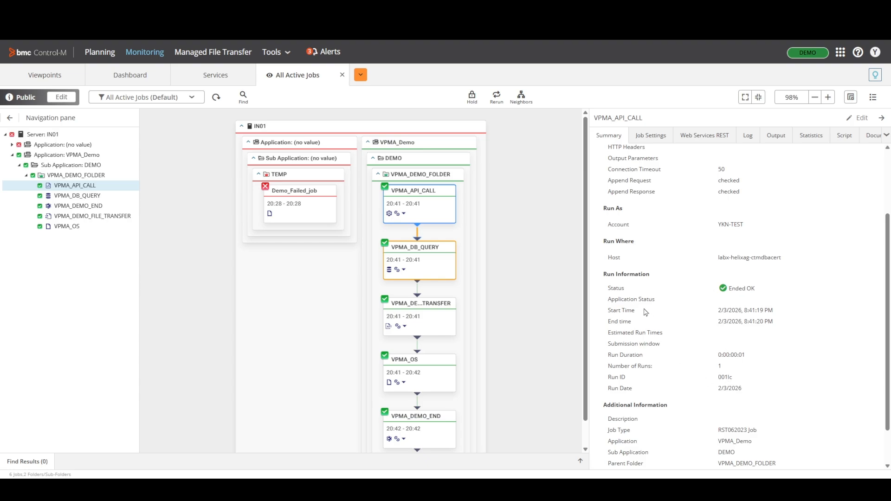
# Step: Review VPMA_API_CALL's general, scheduling, prerequisite and action settings and its Web Services REST details
pyautogui.click(650, 137)
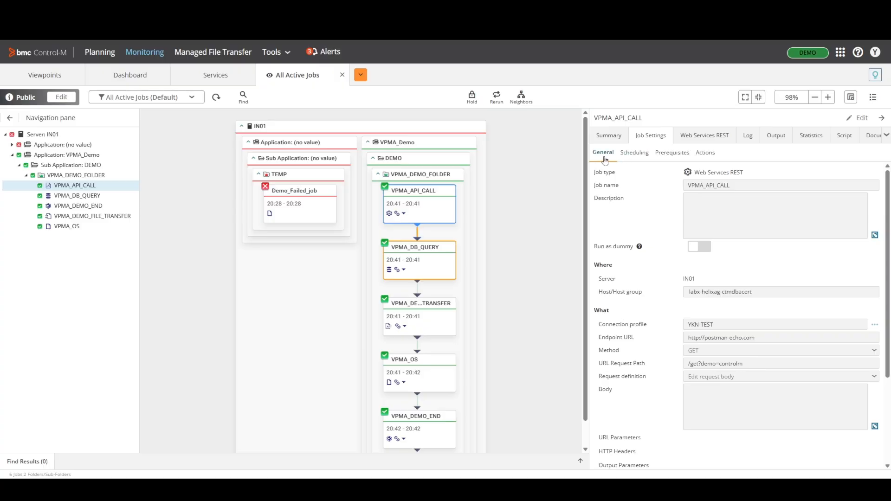
pyautogui.click(632, 157)
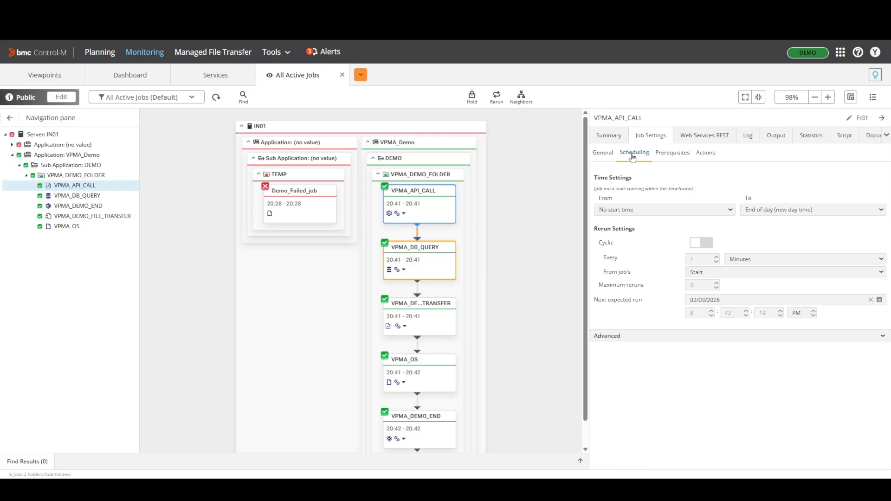
pyautogui.click(664, 158)
pyautogui.click(706, 156)
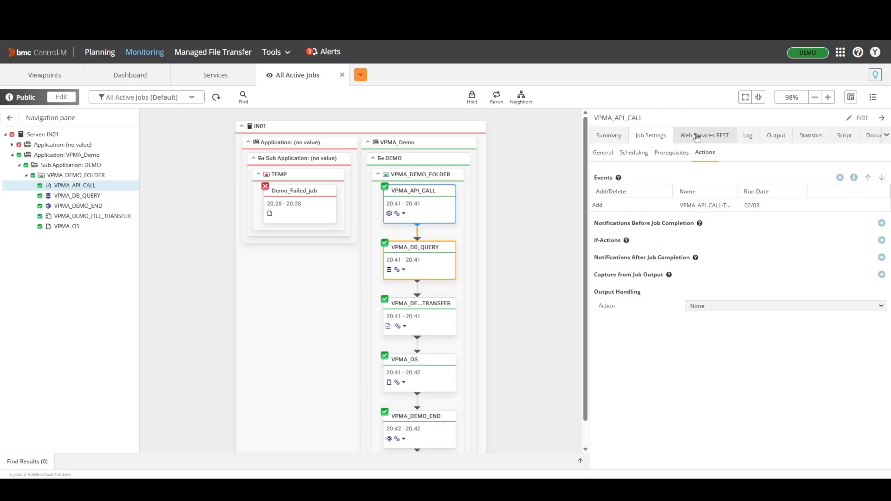
pyautogui.click(698, 139)
# Step: Examine VPMA_API_CALL's run log and the REST response in its job output
pyautogui.click(747, 136)
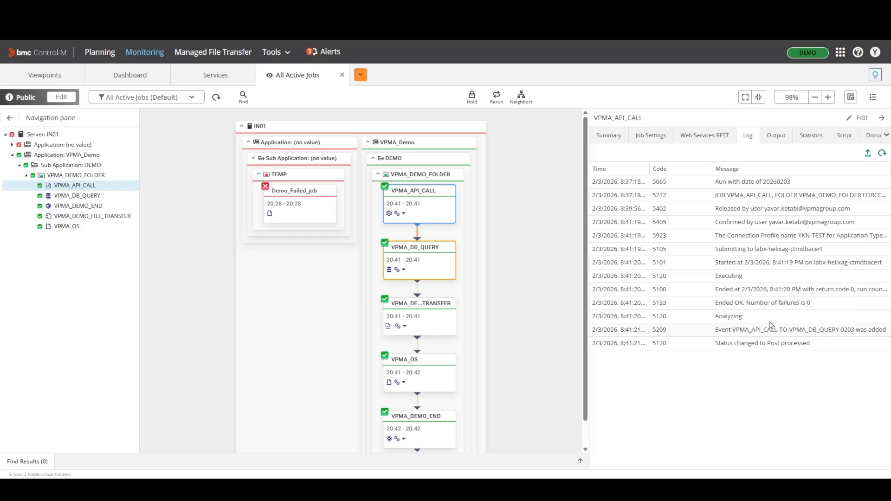
pyautogui.click(773, 140)
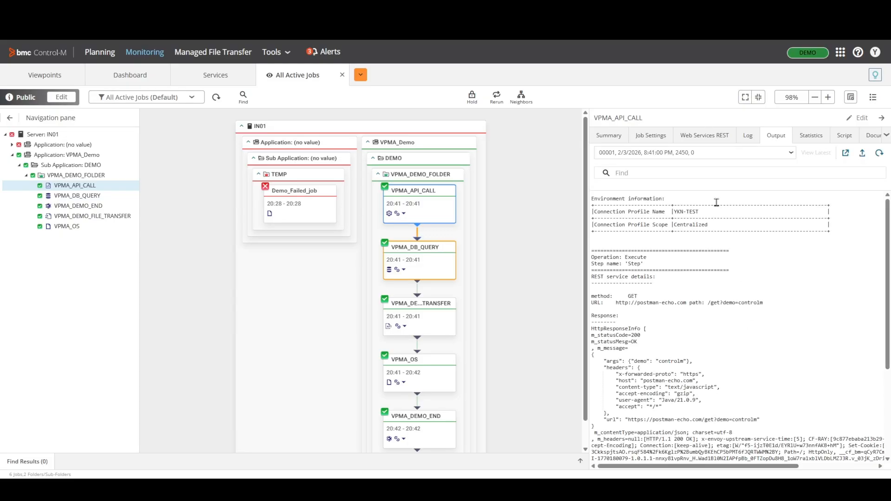
pyautogui.scroll(-1, 694, 248)
pyautogui.scroll(1, 694, 248)
pyautogui.scroll(-1, 693, 243)
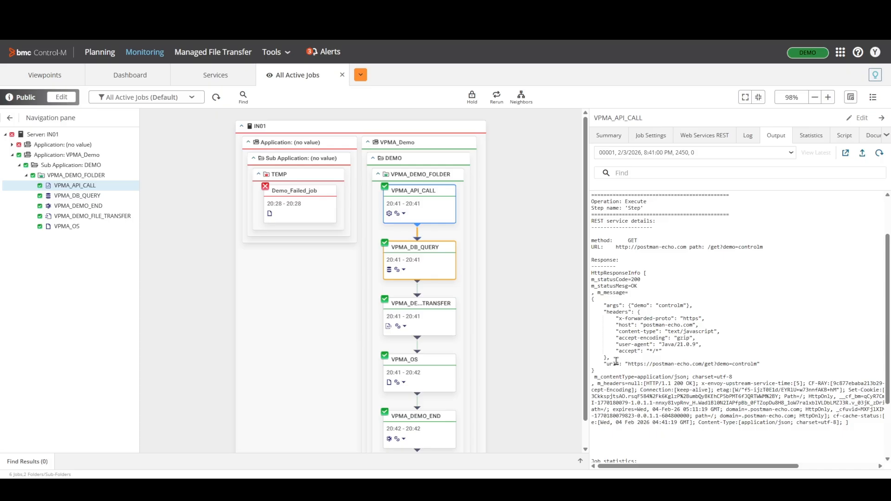
# Step: Examine the job outputs of VPMA_DB_QUERY and VPMA_DEMO_FILE_TRANSFER
pyautogui.click(414, 262)
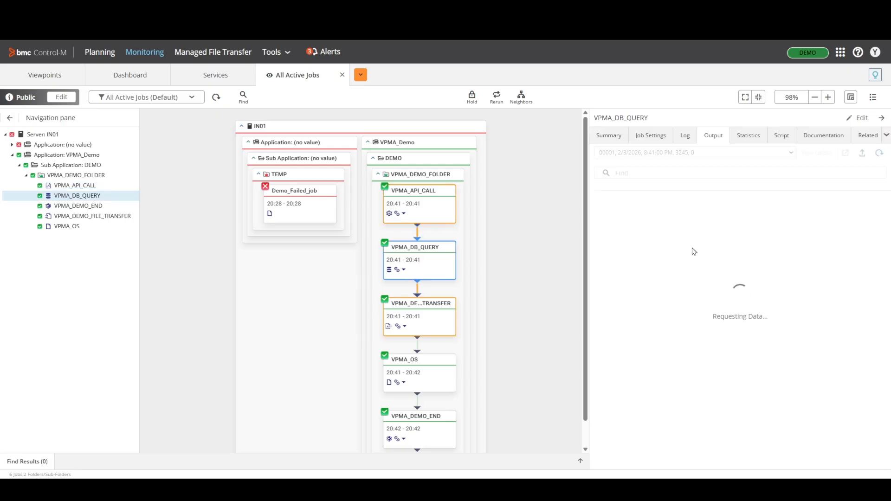
pyautogui.scroll(-2, 653, 257)
pyautogui.scroll(2, 652, 257)
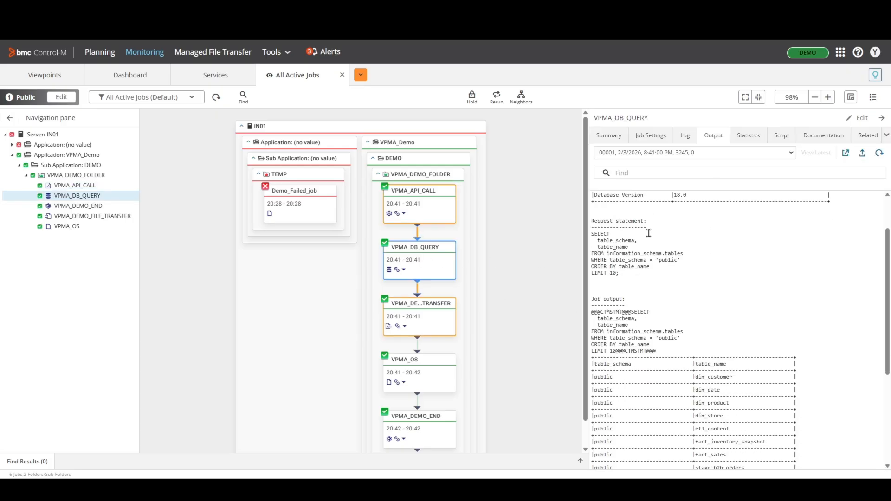
pyautogui.click(424, 313)
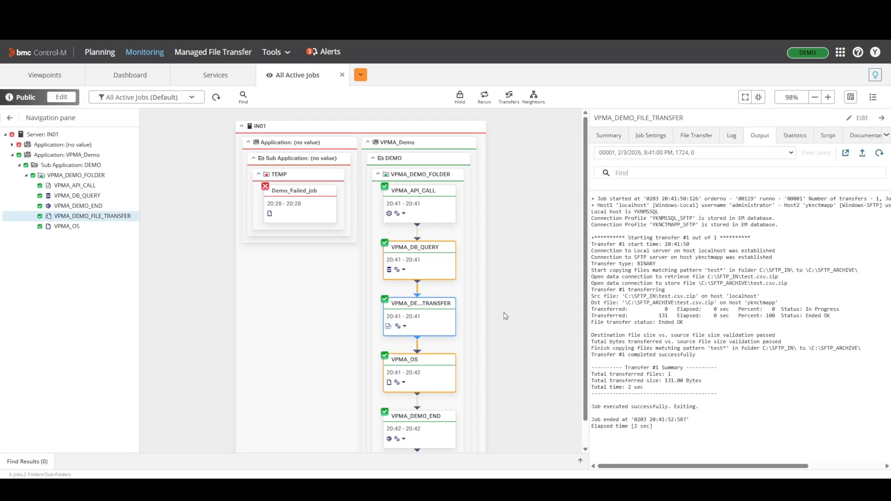
# Step: Examine VPMA_DEMO_FILE_TRANSFER's run statistics
pyautogui.click(786, 140)
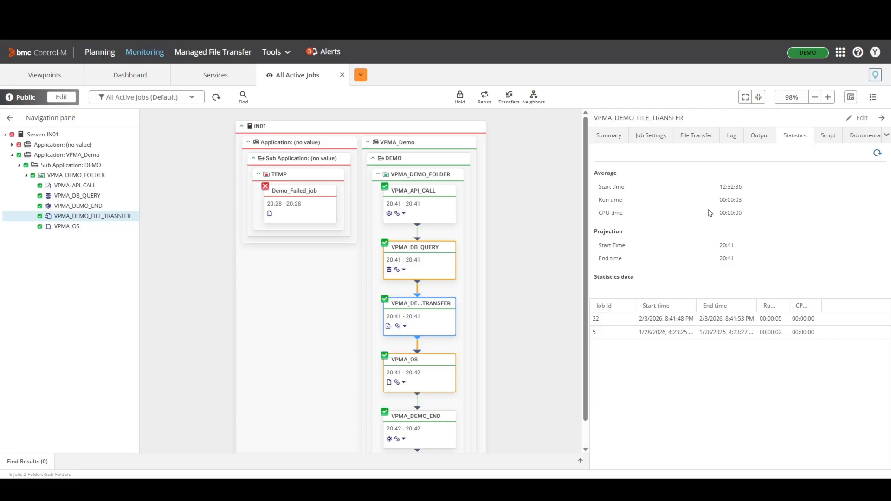
pyautogui.click(431, 214)
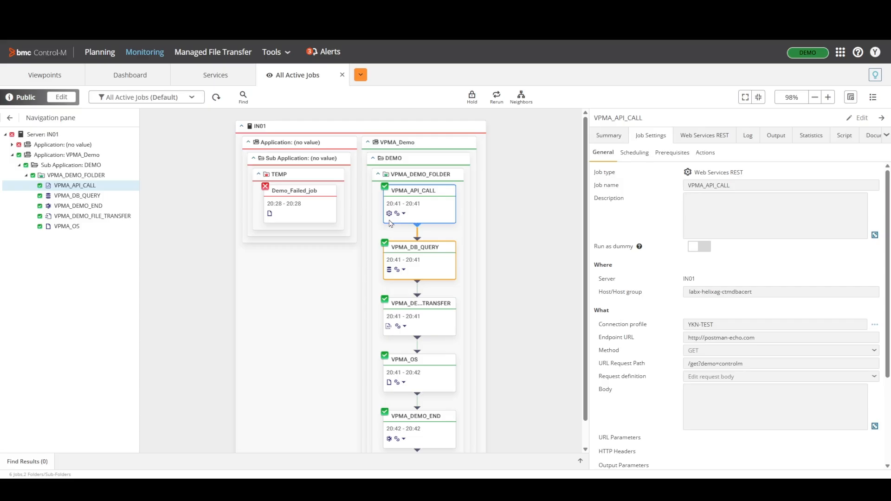
# Step: Examine the job output and general job settings of Demo_Failed_job in the TEMP folder
pyautogui.click(297, 201)
pyautogui.click(711, 136)
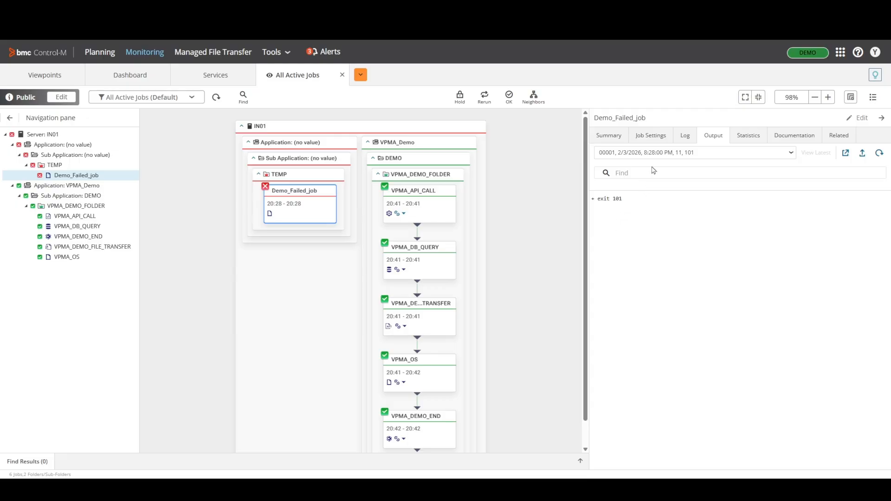
pyautogui.click(650, 137)
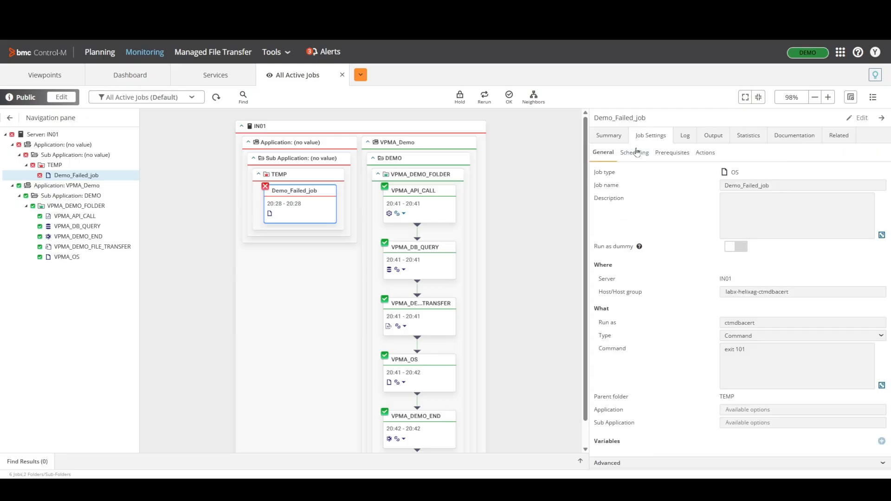
# Step: Put Demo_Failed_job on hold, change its command to exit 0 and save the job
pyautogui.rightClick(288, 196)
pyautogui.click(306, 204)
pyautogui.click(480, 304)
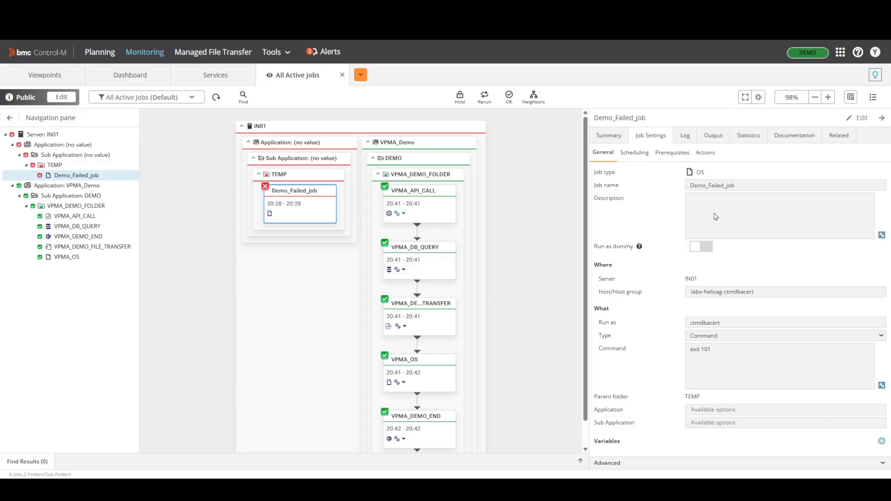
pyautogui.click(862, 119)
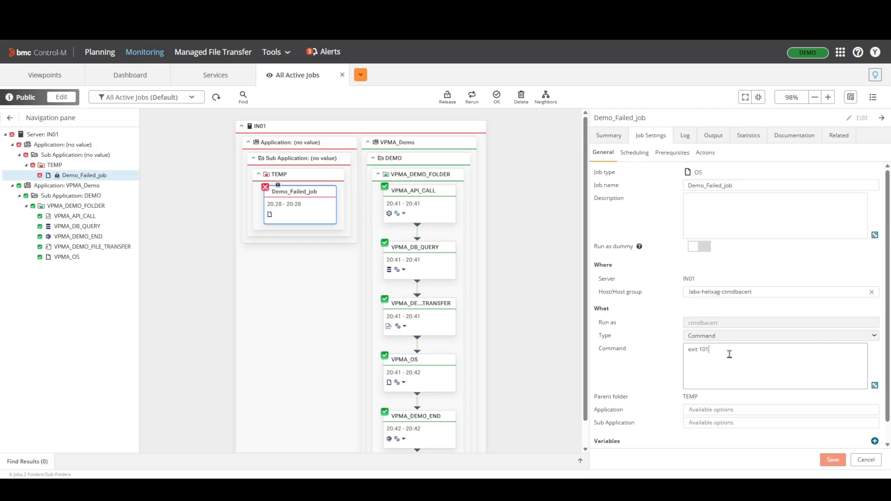
pyautogui.press('BackSpace')
pyautogui.press('BackSpace')
pyautogui.click(833, 459)
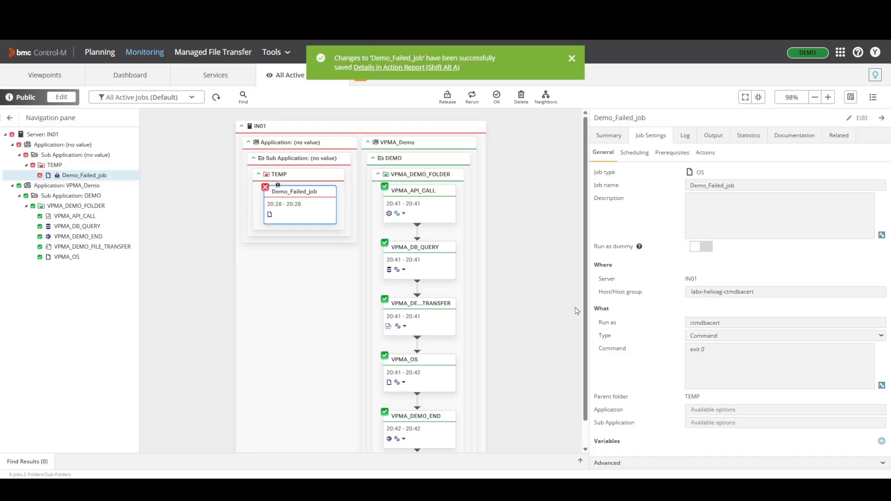
# Step: Release Demo_Failed_job from hold and confirm the action
pyautogui.rightClick(296, 200)
pyautogui.click(318, 203)
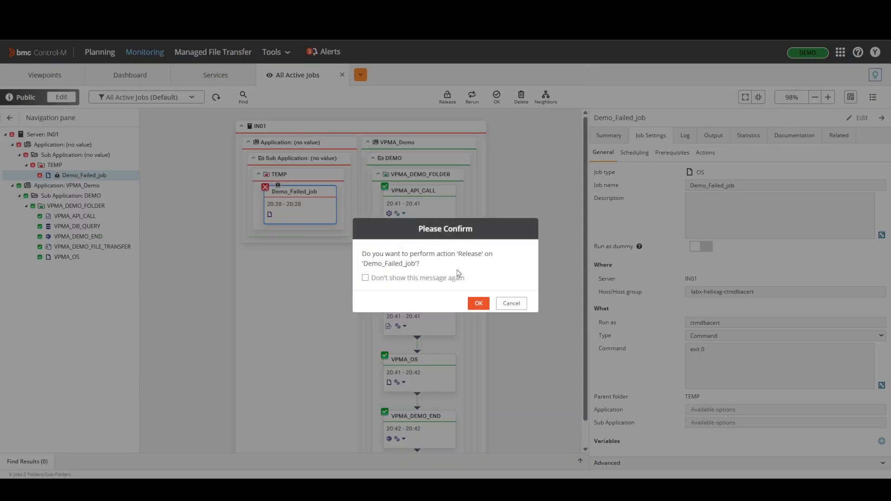
pyautogui.click(480, 303)
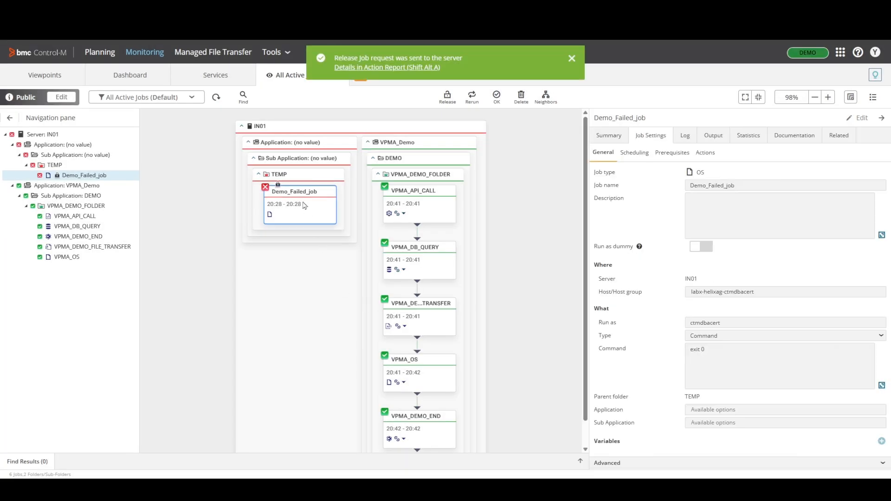
pyautogui.rightClick(304, 205)
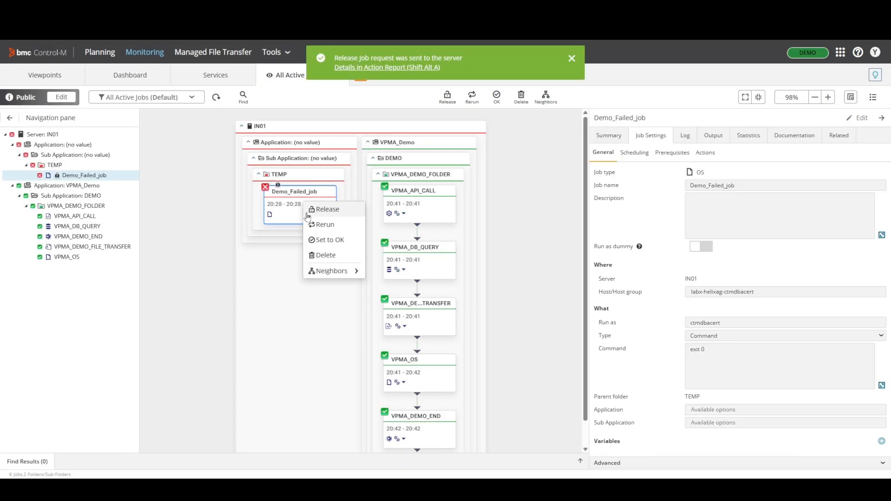
pyautogui.click(332, 225)
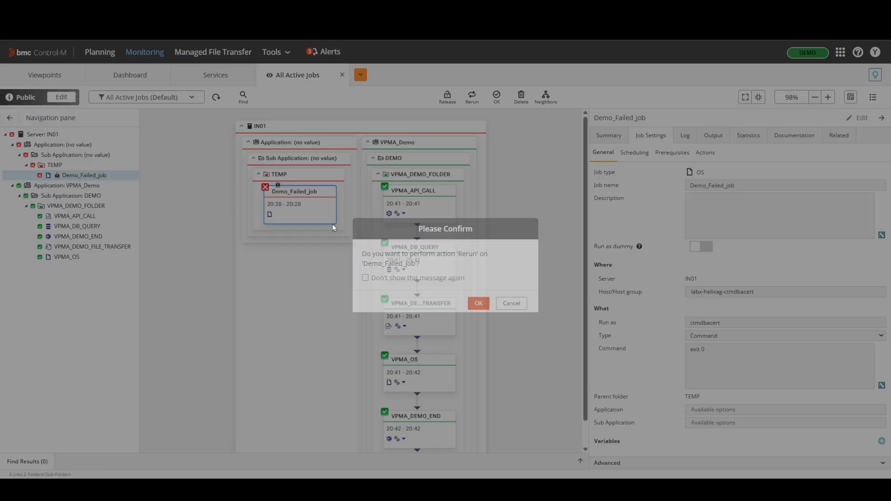
pyautogui.click(510, 304)
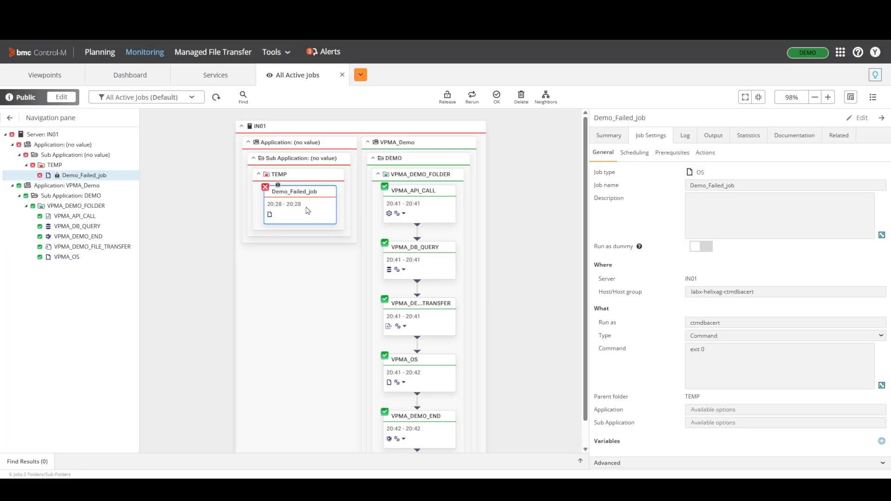
# Step: Rerun Demo_Failed_job with its corrected command and confirm the action
pyautogui.rightClick(307, 211)
pyautogui.click(328, 228)
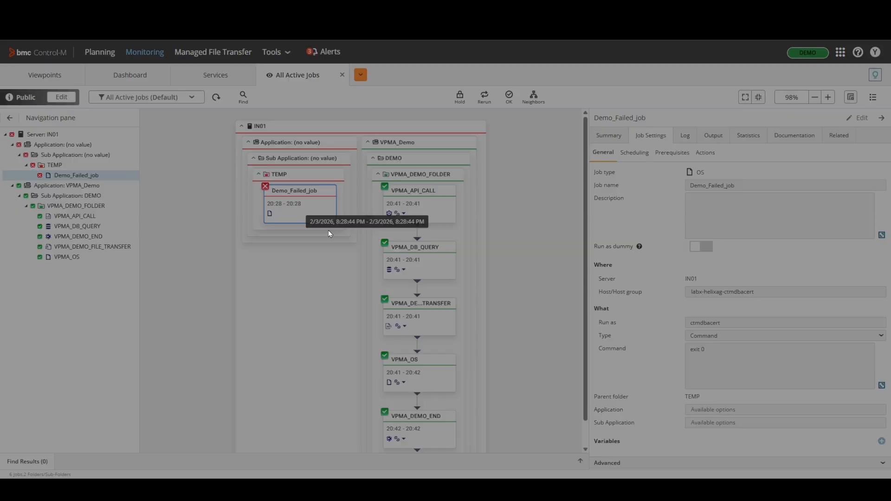
pyautogui.click(478, 302)
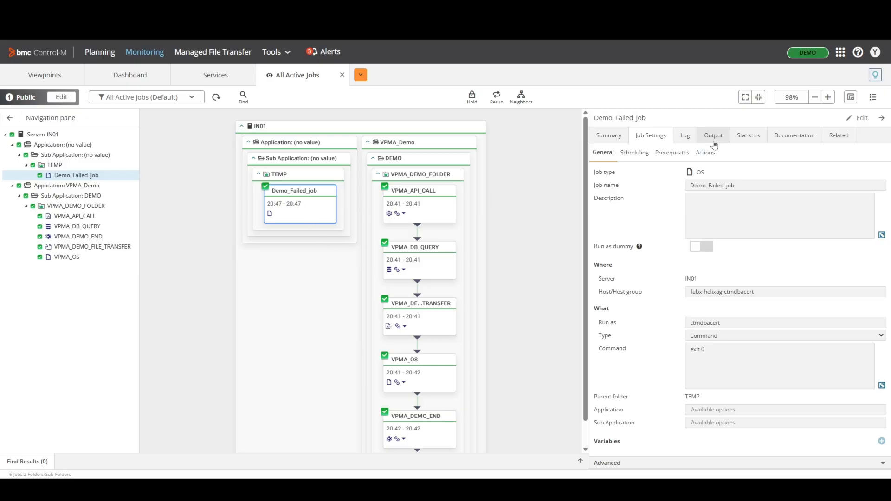
# Step: Examine Demo_Failed_job's run log and the job output of its latest run
pyautogui.click(686, 136)
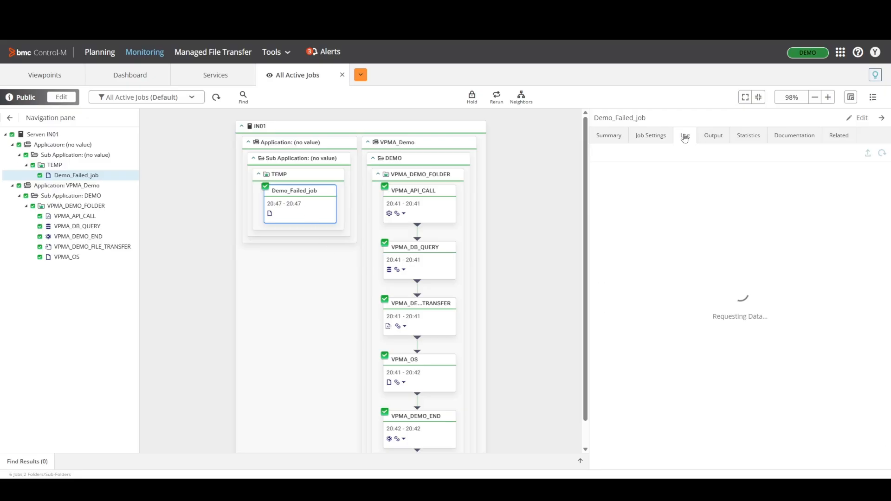
pyautogui.scroll(-1, 712, 254)
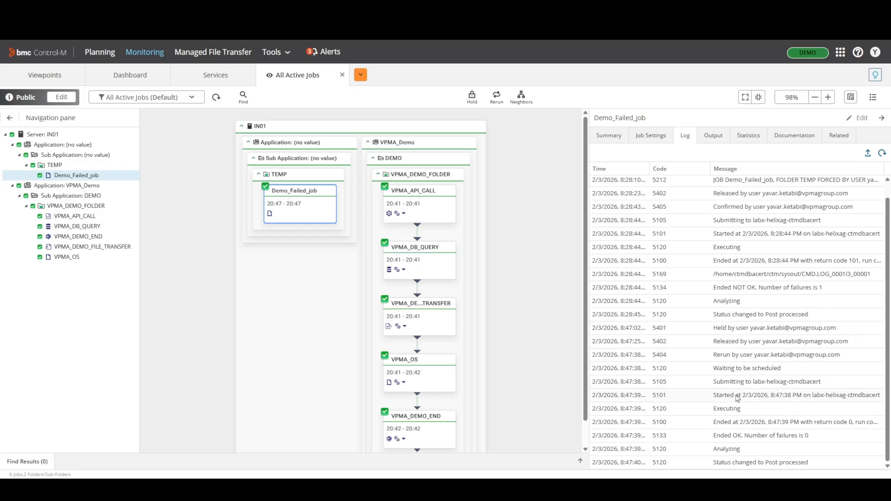
pyautogui.click(711, 136)
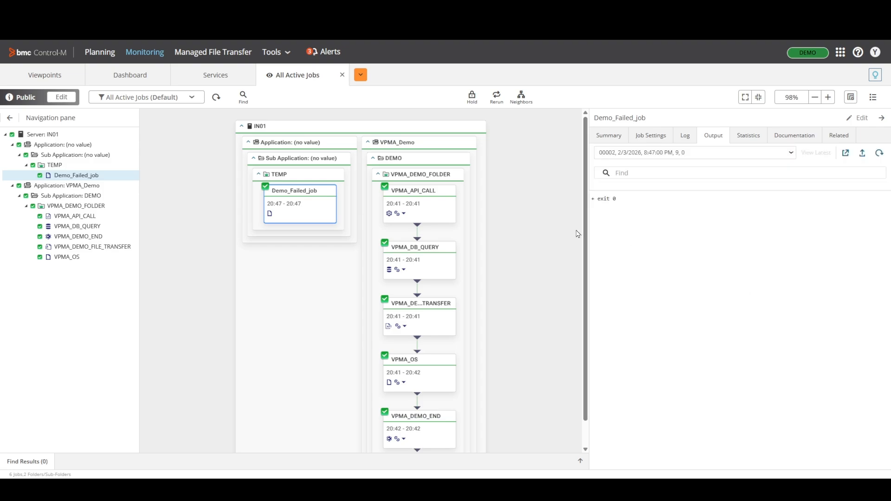
# Step: Compare VPMA_DEMO_END's SLA Management settings with the DEMO_COMPLETION service's status and deadline
pyautogui.scroll(-1, 532, 235)
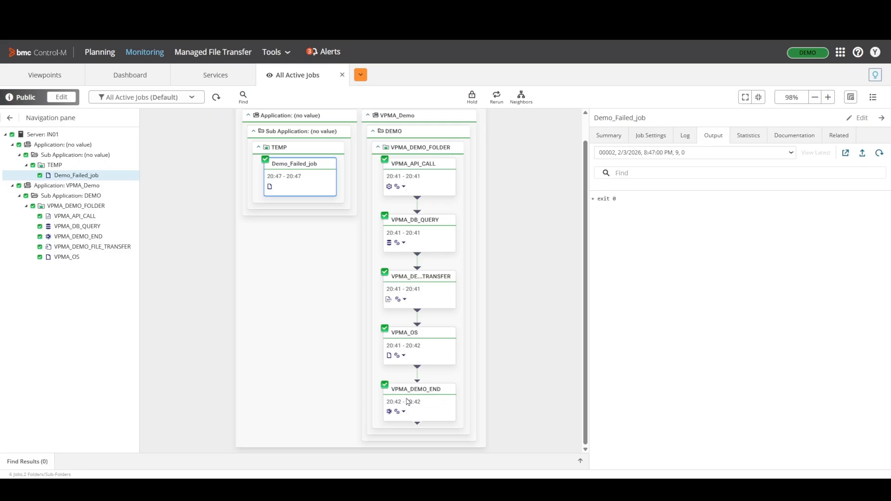
pyautogui.click(432, 397)
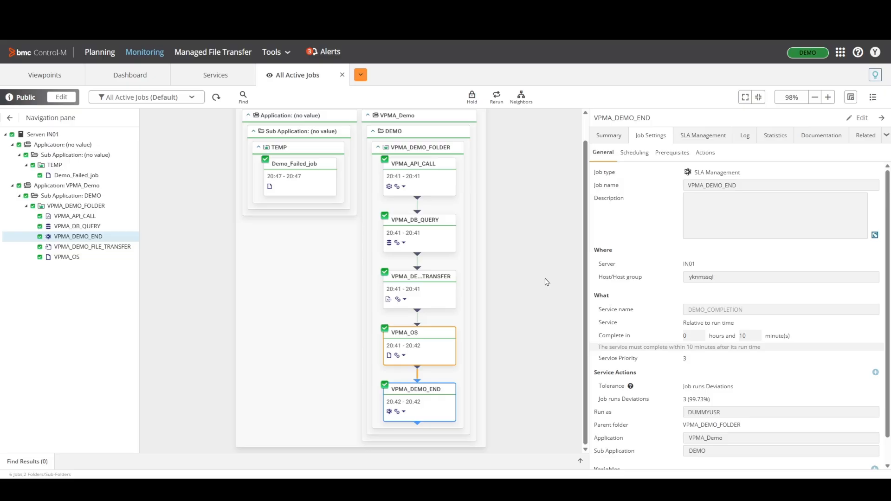
pyautogui.click(218, 76)
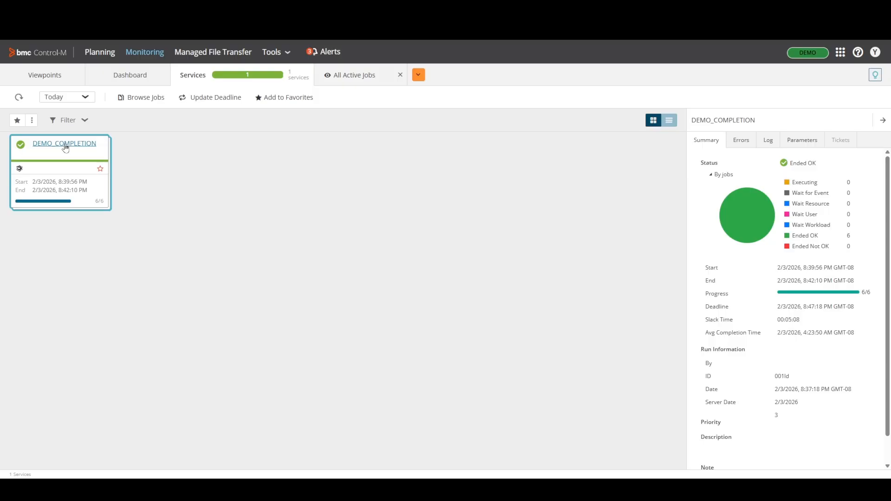
pyautogui.click(362, 81)
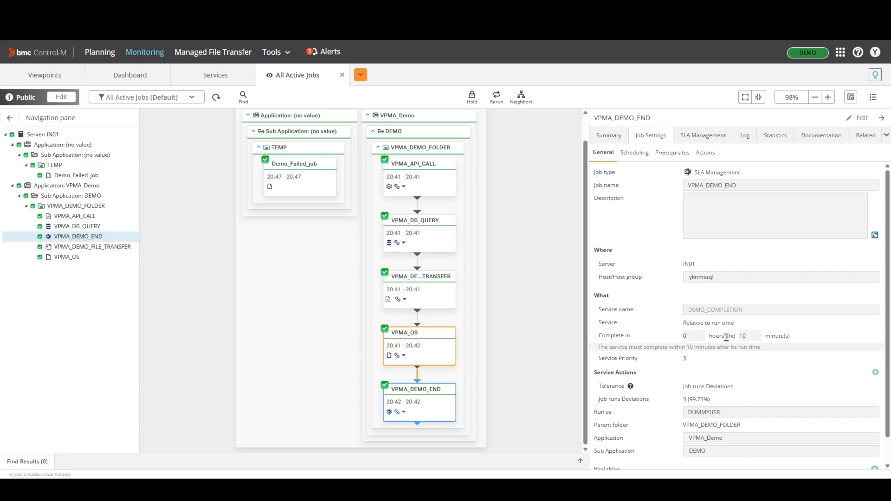
pyautogui.click(220, 80)
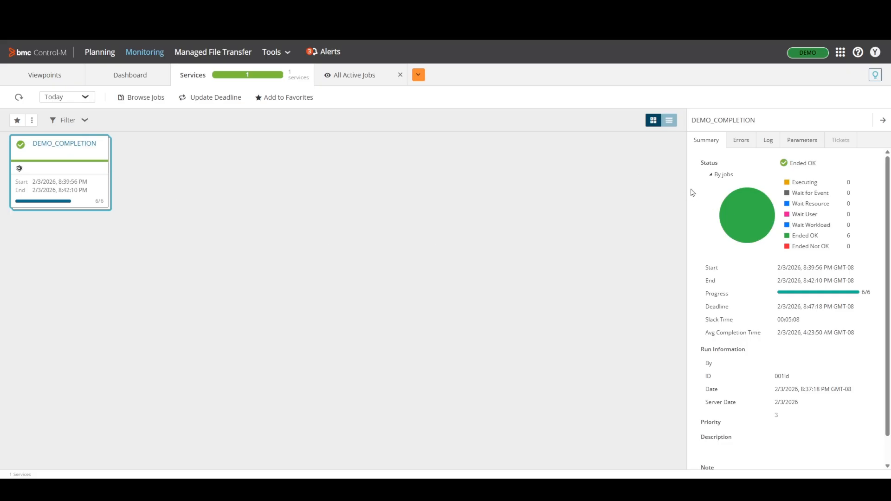
# Step: Widen the service details area and review DEMO_COMPLETION's summary, errors, log and parameters
pyautogui.moveTo(686, 188); pyautogui.dragTo(601, 188)
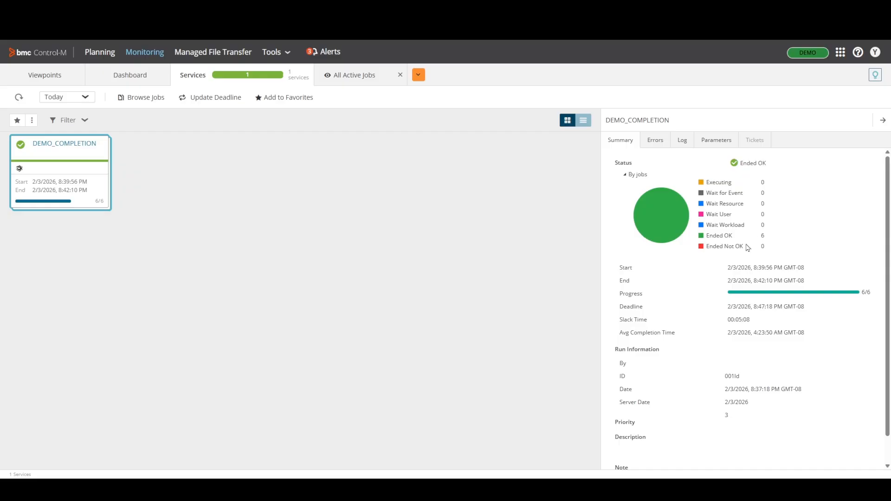
pyautogui.scroll(-1, 717, 274)
pyautogui.click(658, 142)
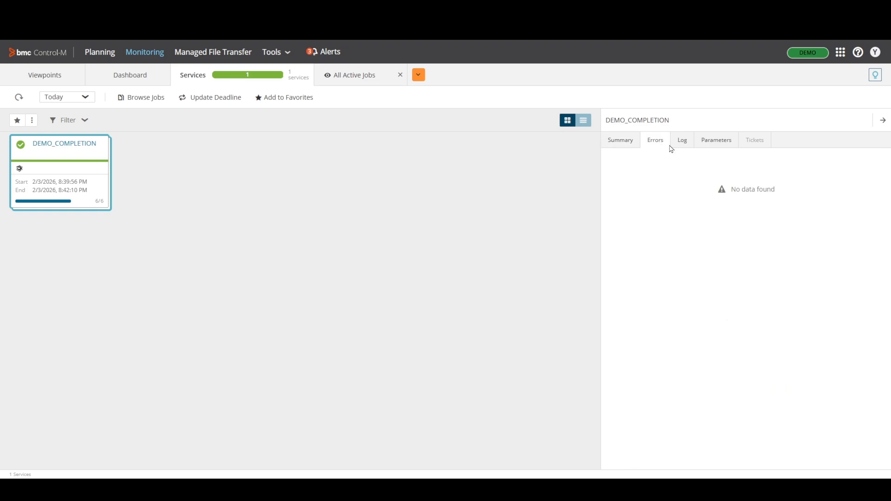
pyautogui.click(679, 145)
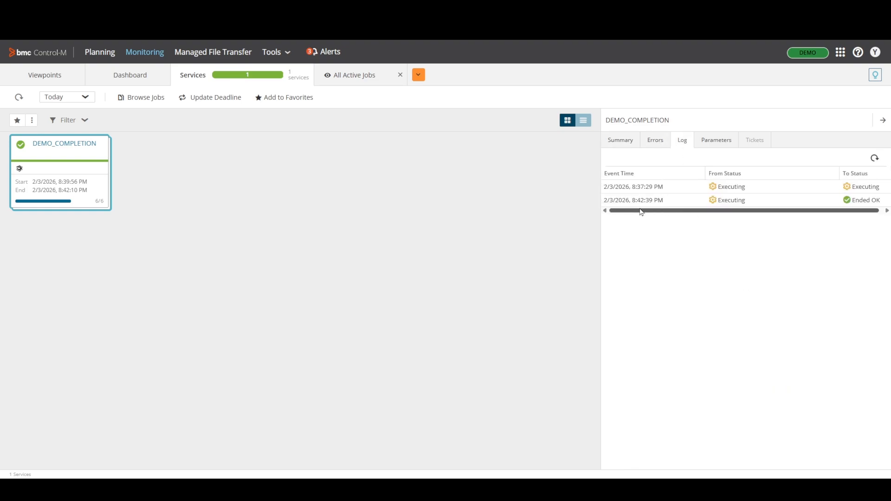
pyautogui.click(702, 142)
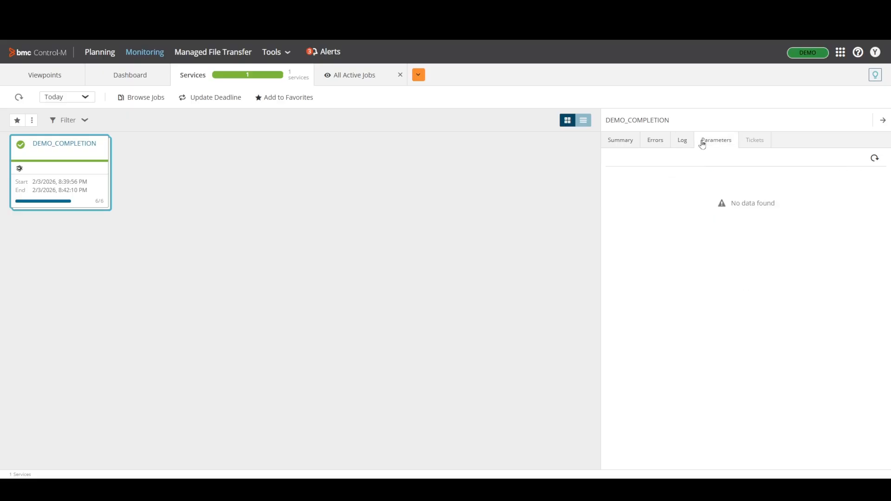
pyautogui.click(685, 142)
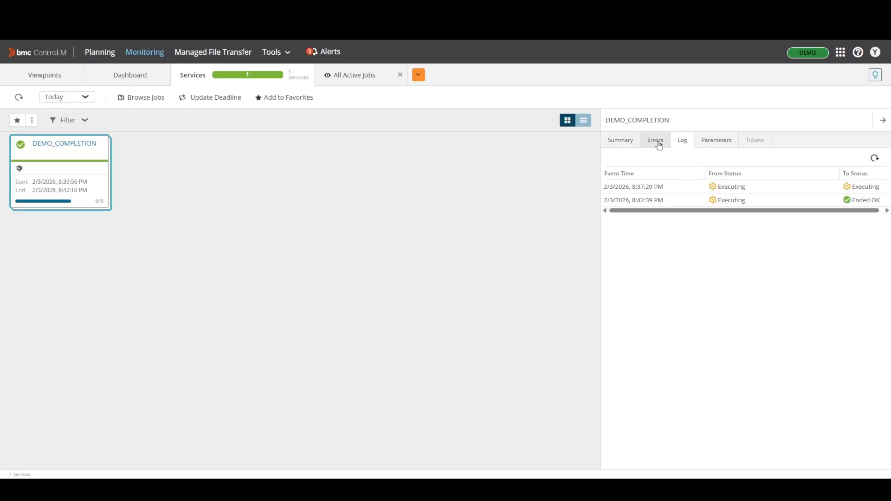
# Step: Open the DEMO_COMPLETION service's job flow and look through the jobs in VPMA_DEMO_FOLDER
pyautogui.click(65, 145)
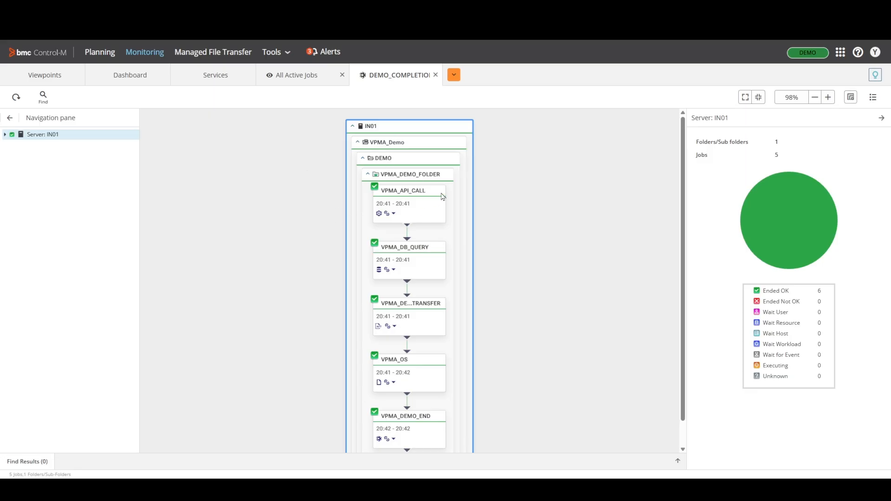
pyautogui.scroll(-1, 452, 207)
pyautogui.scroll(1, 455, 205)
pyautogui.scroll(-1, 431, 191)
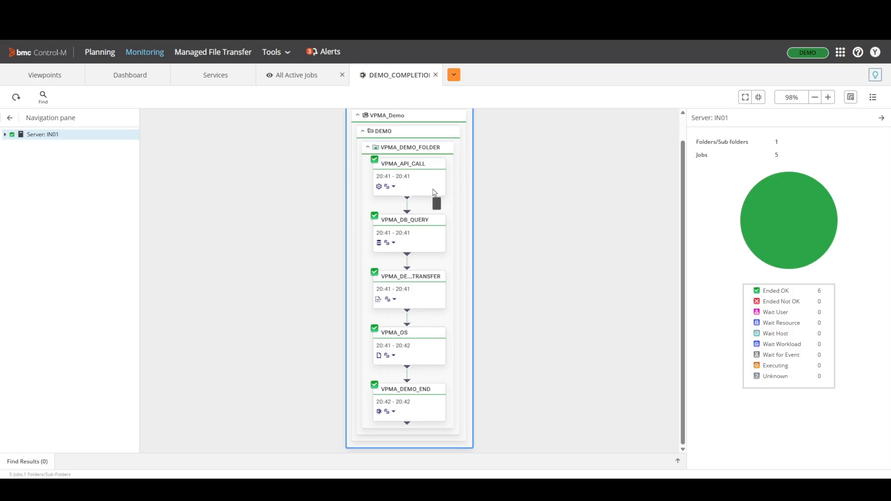
pyautogui.scroll(1, 435, 218)
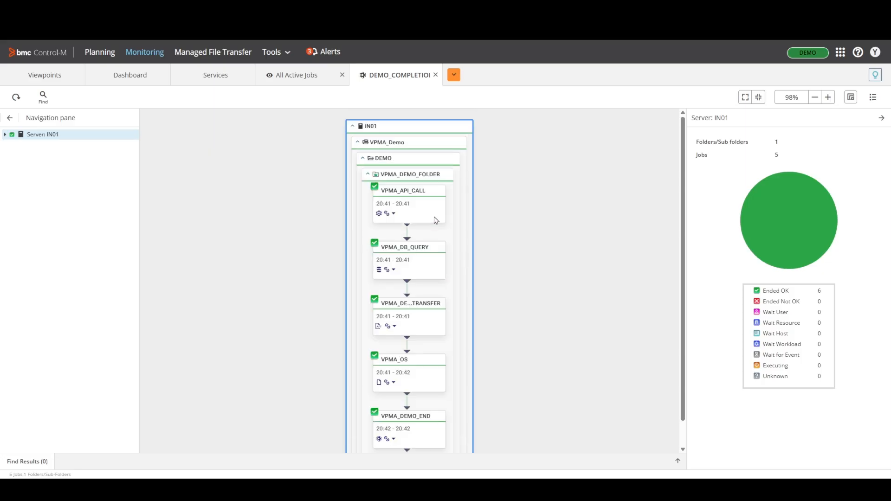